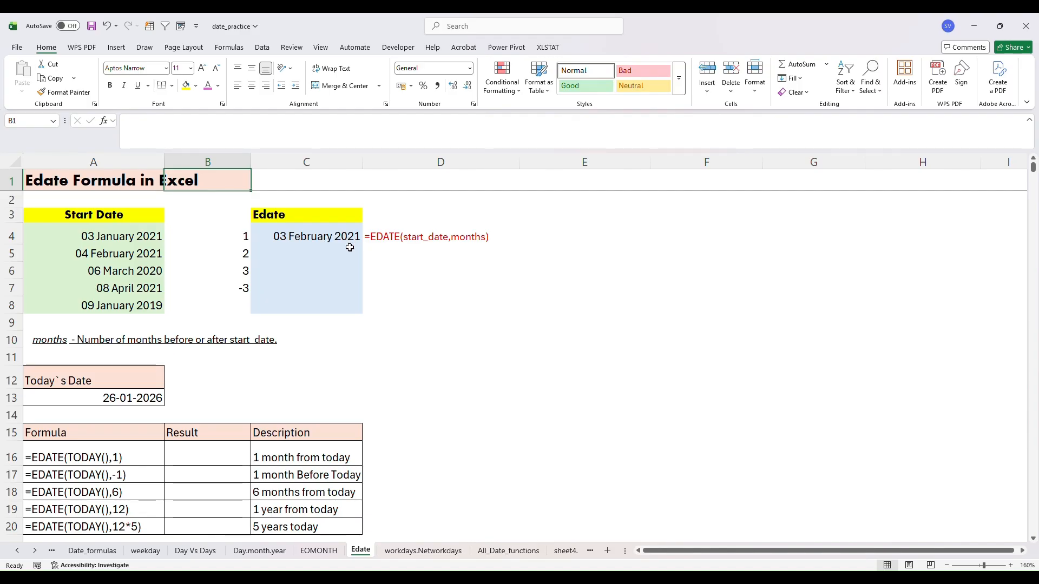
Step: Clear the arguments of the EDATE formula in C4 and re-enter it as =EDATE(A4,1)
click(349, 252)
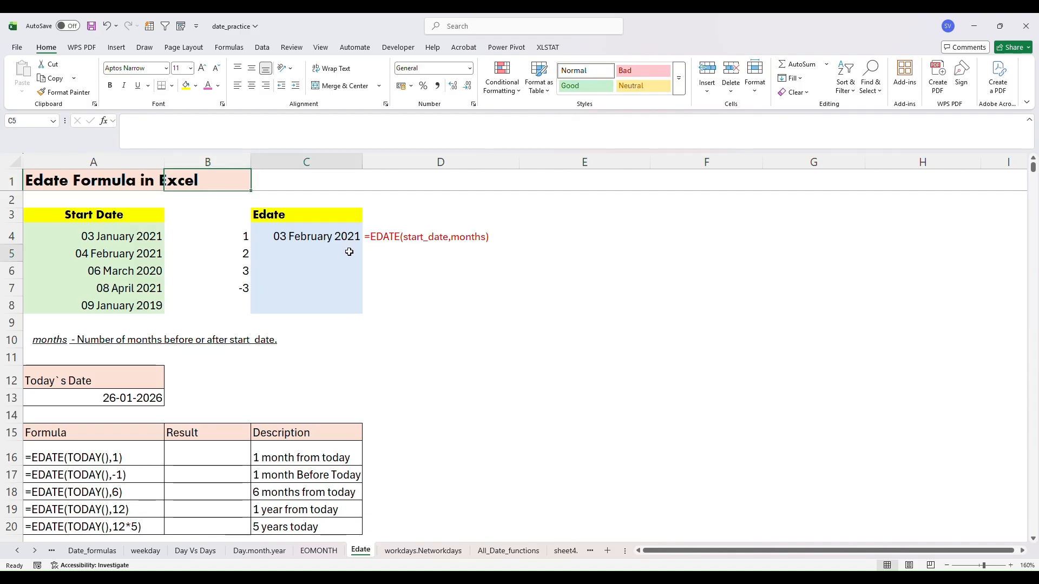
click(372, 236)
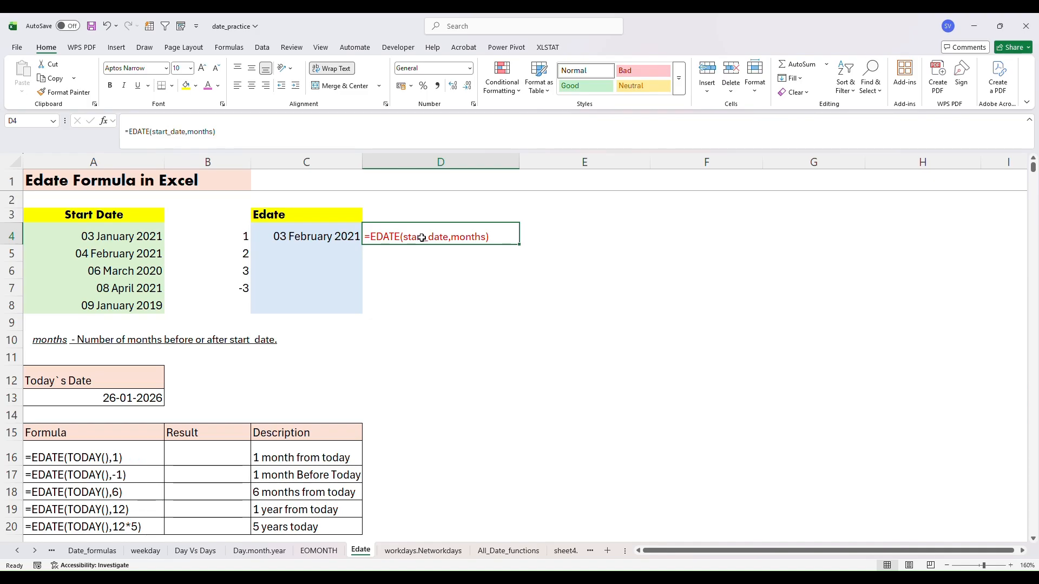
click(299, 238)
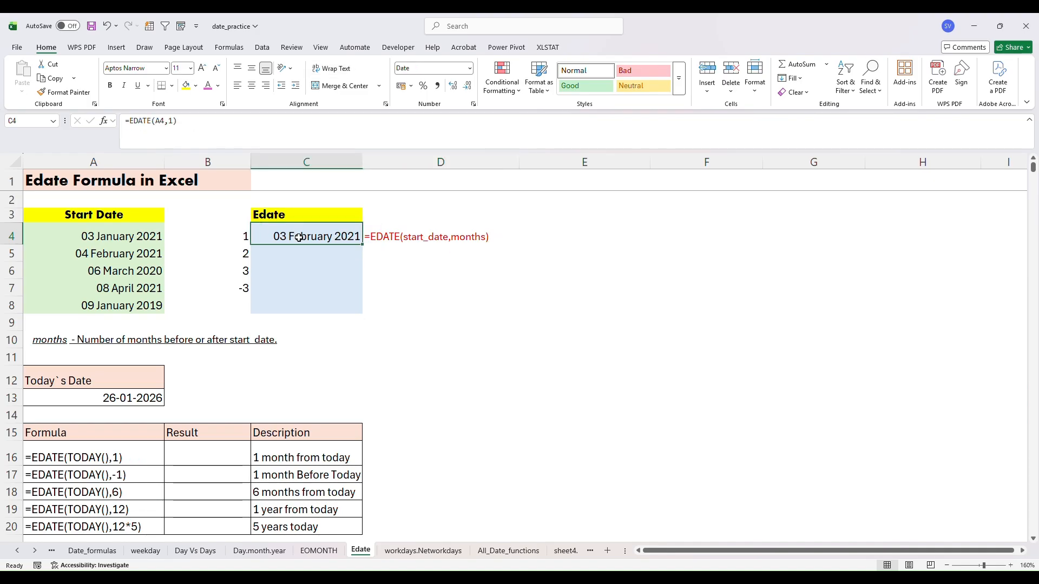
double_click(298, 238)
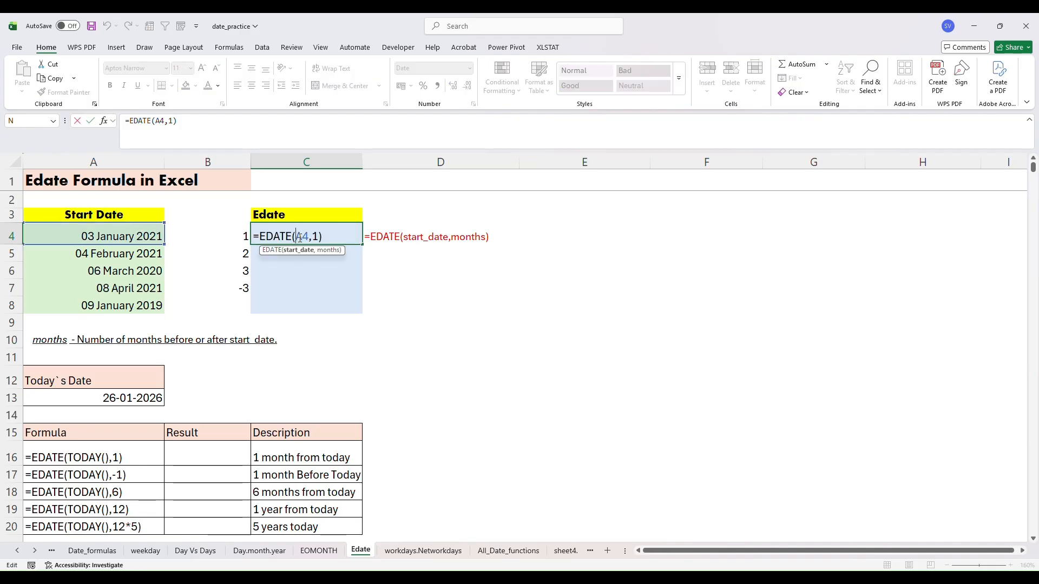
click(334, 234)
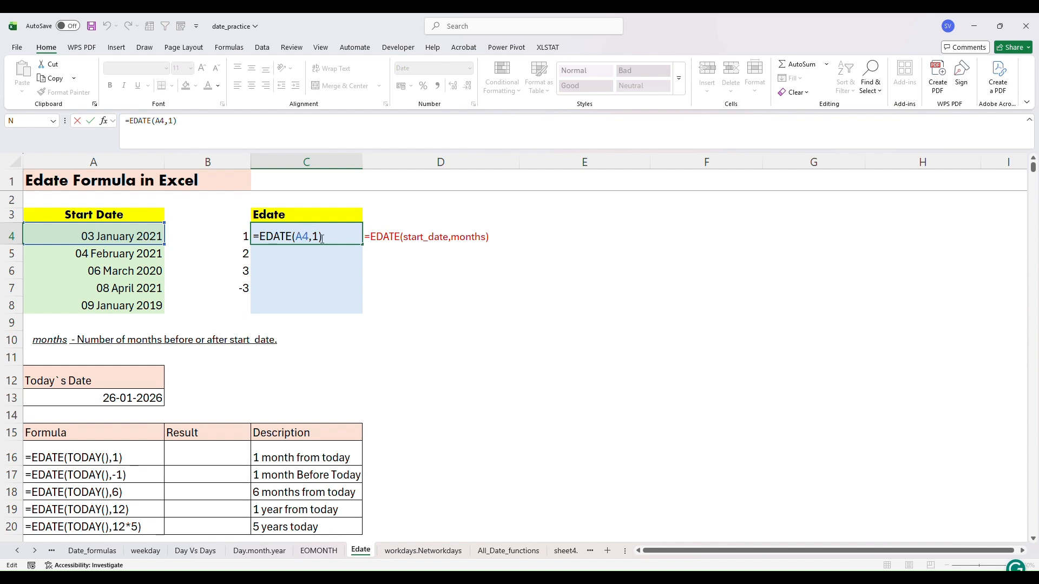
key(BackSpace)
key(BackSpace)
key(BackSpace)
key(BackSpace)
key(BackSpace)
key(BackSpace)
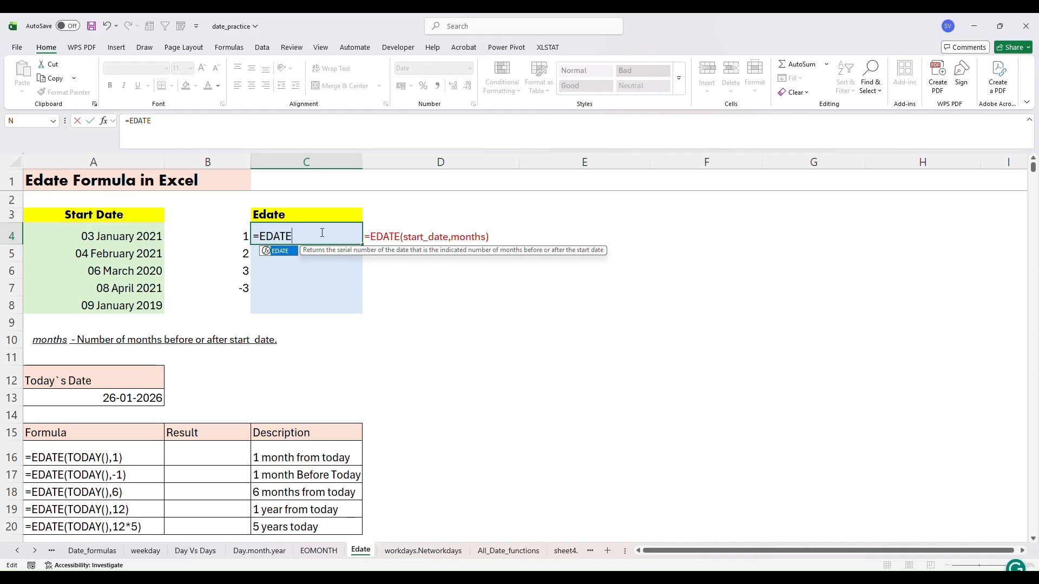
text(()
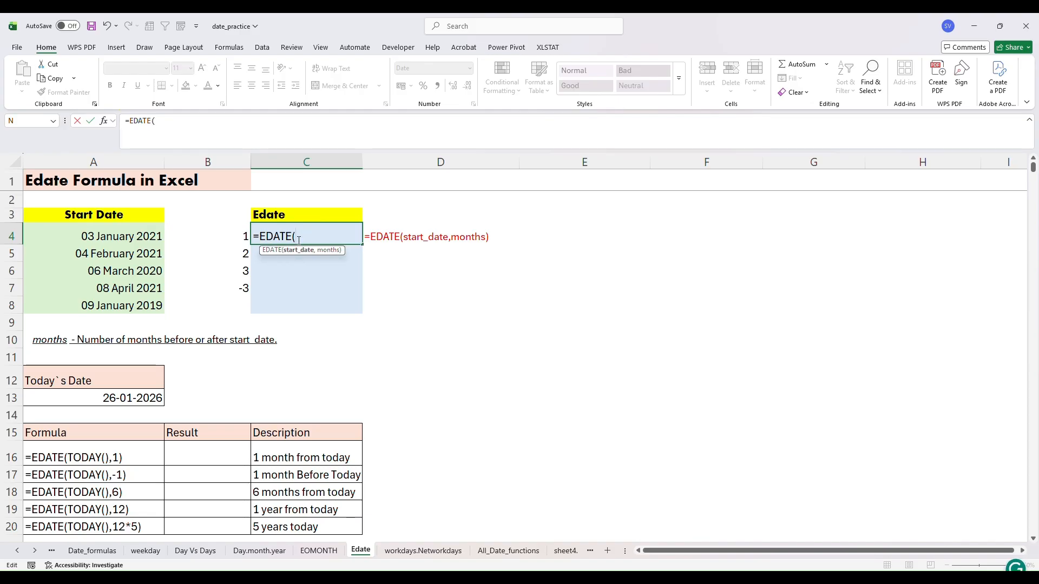
click(86, 236)
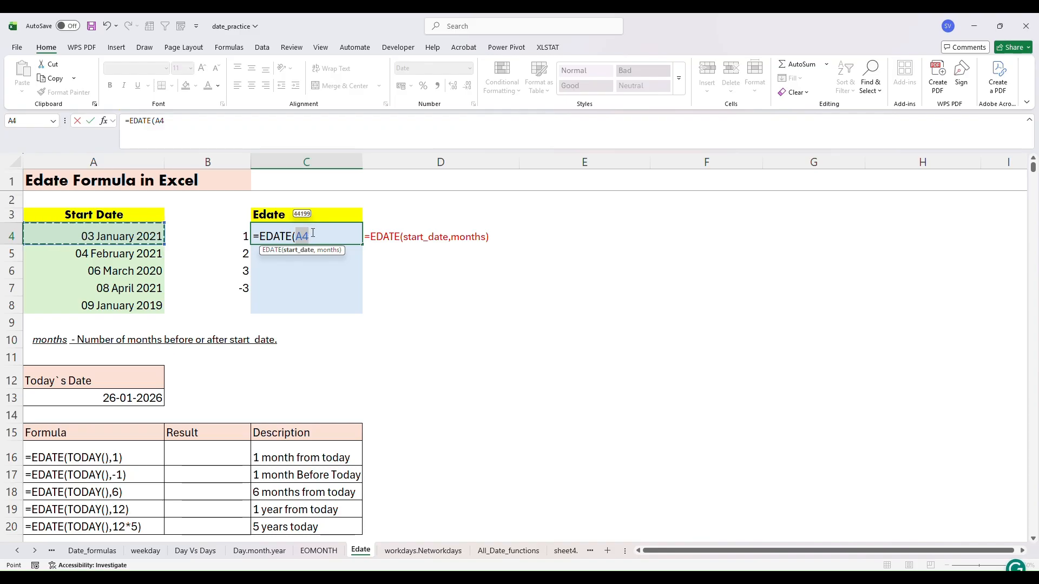
text(,)
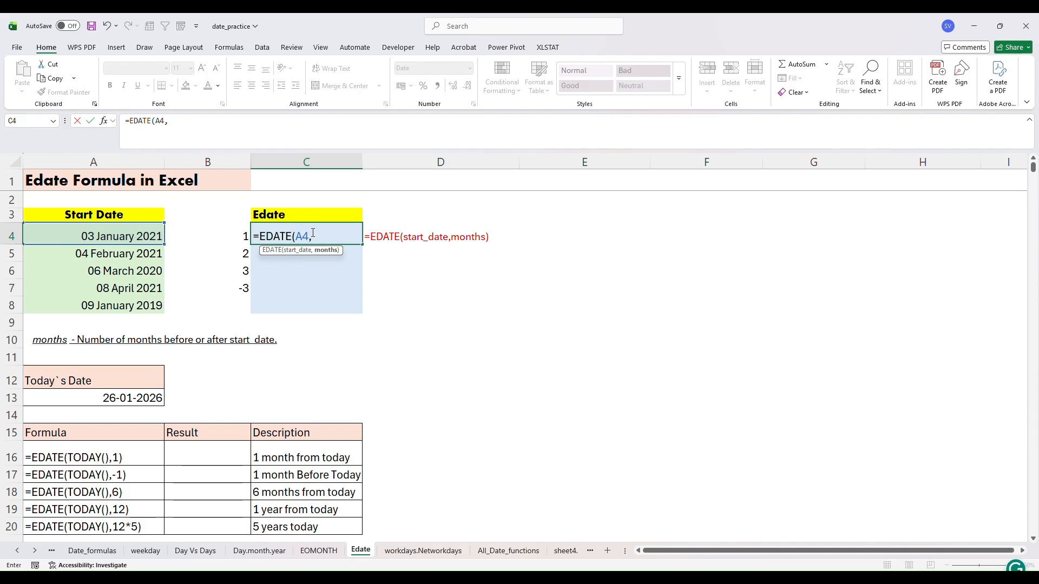
text(1))
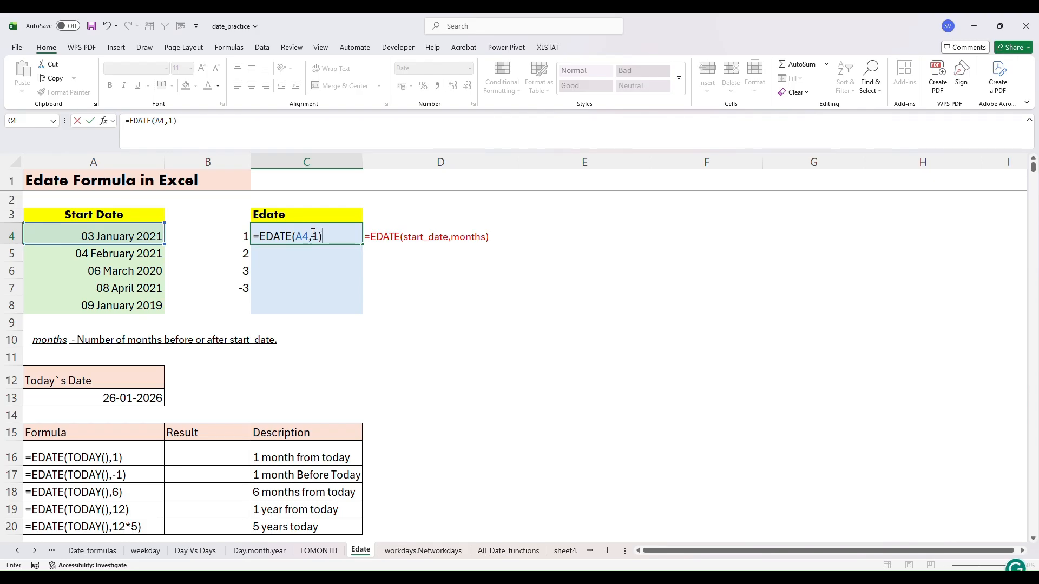
key(Return)
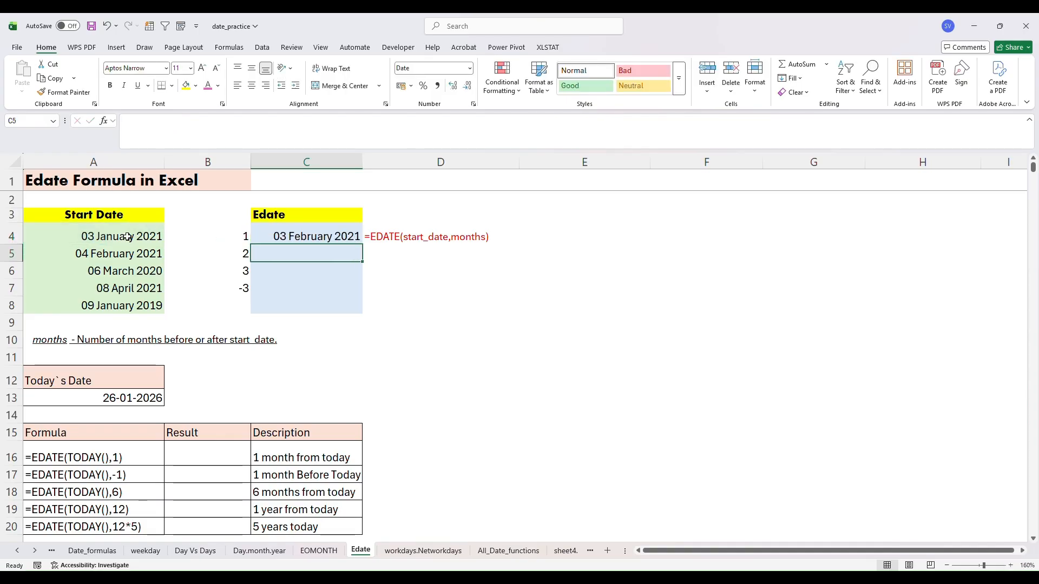
click(282, 234)
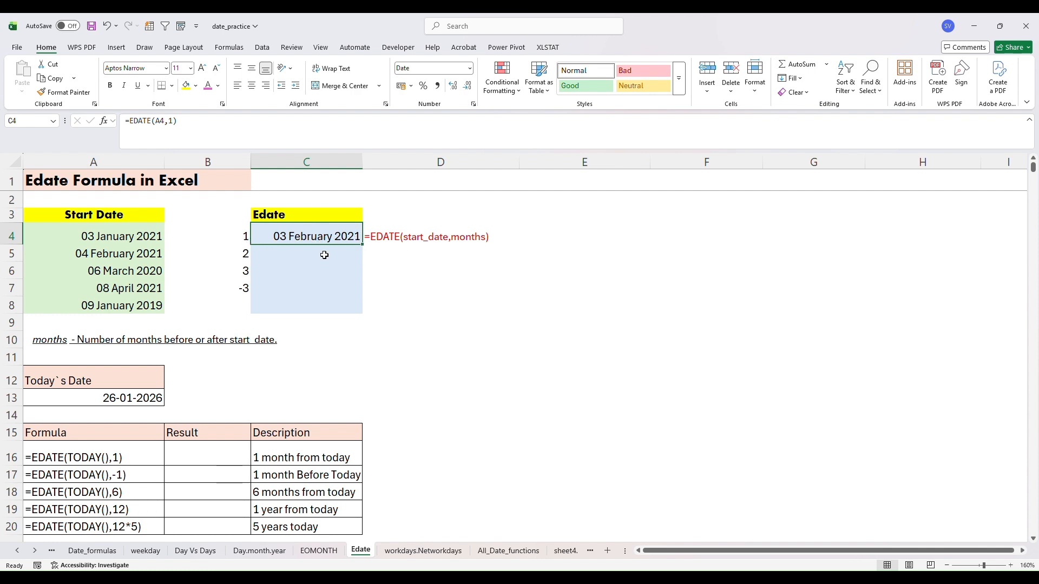
Step: Enter =EDATE(A5,2) in C5 to get the date two months after the start date in A5
click(304, 256)
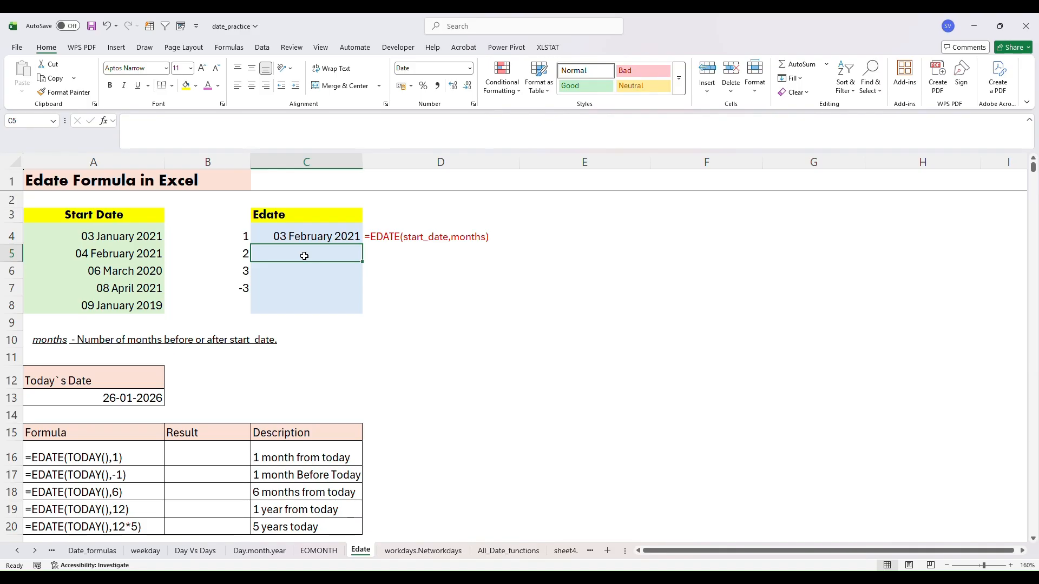
text(=)
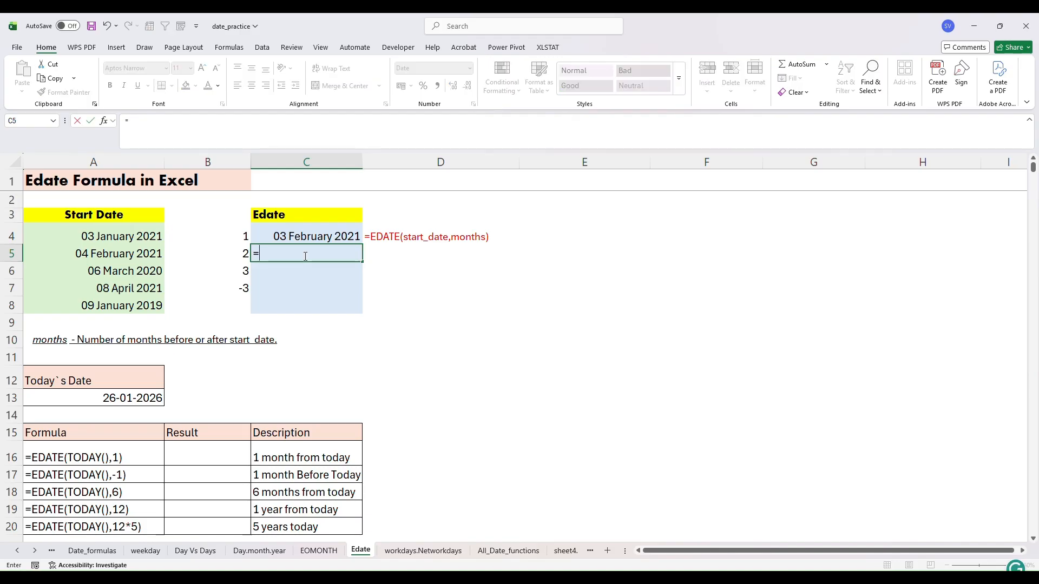
text(eda)
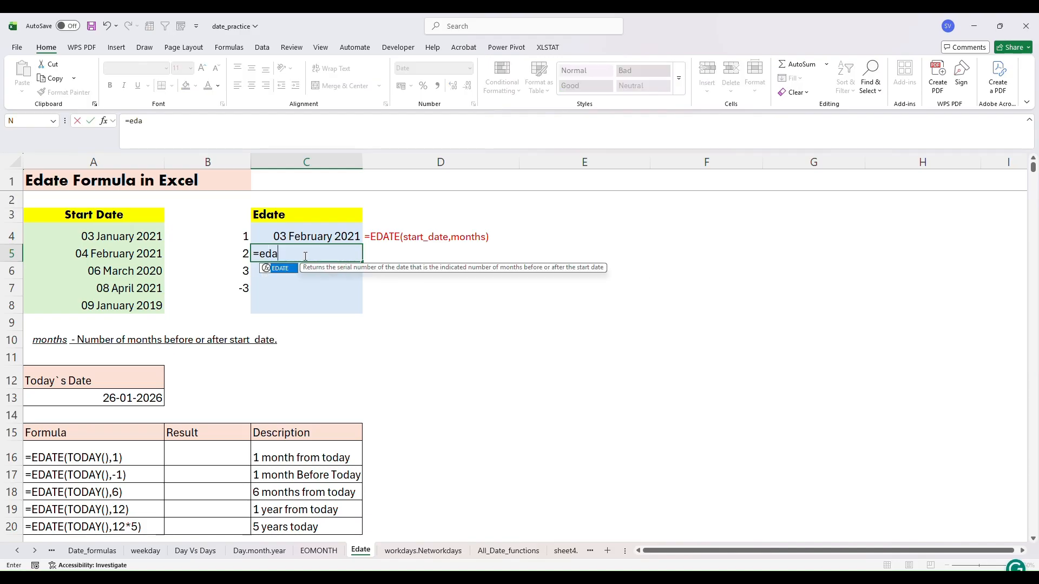
text(te()
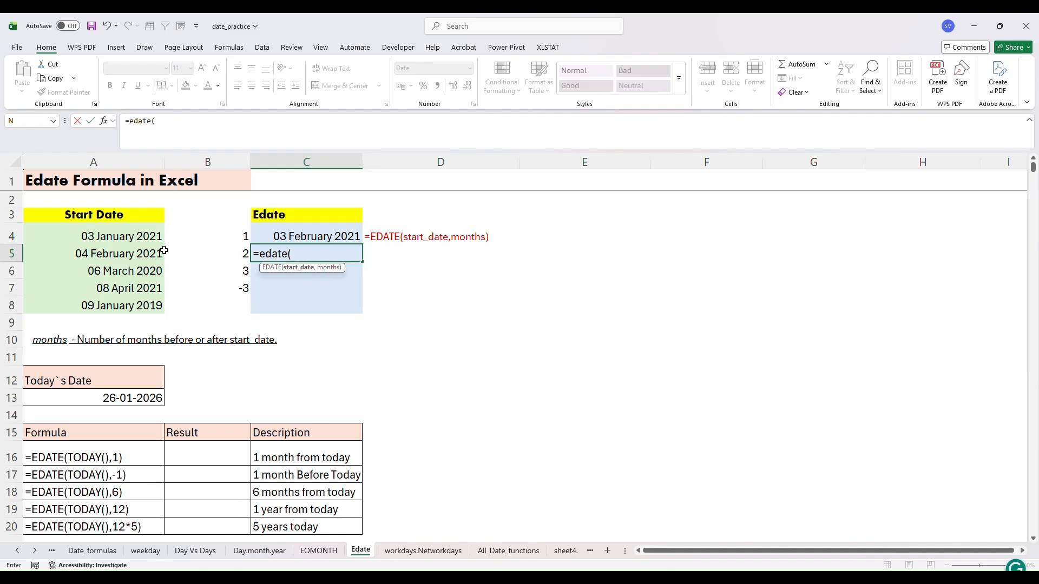
click(122, 253)
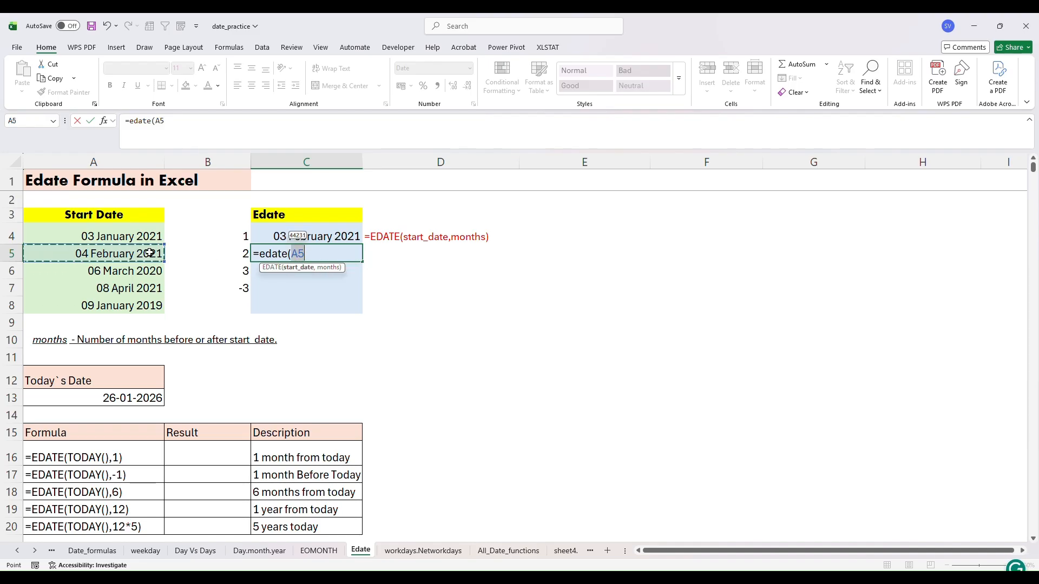
text(,)
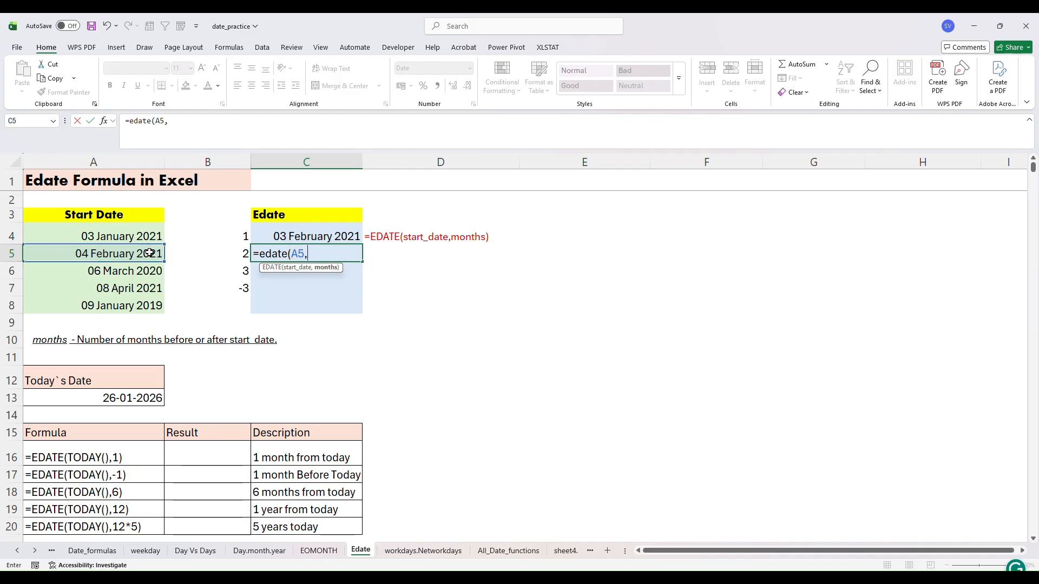
text(2)
text())
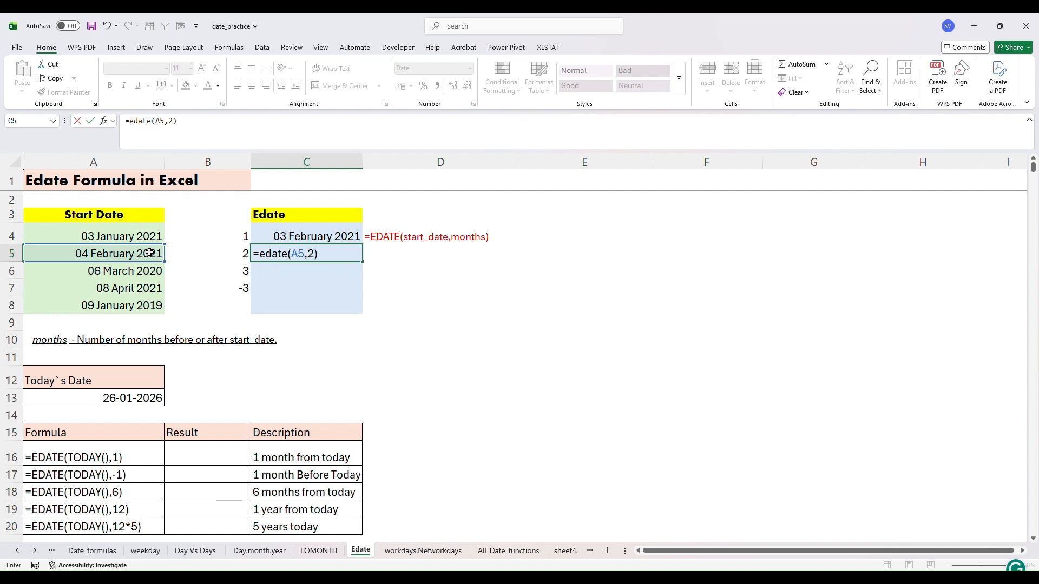
key(Return)
Step: Format the date in C5 with the English (India) date type 14 March 2012
click(312, 255)
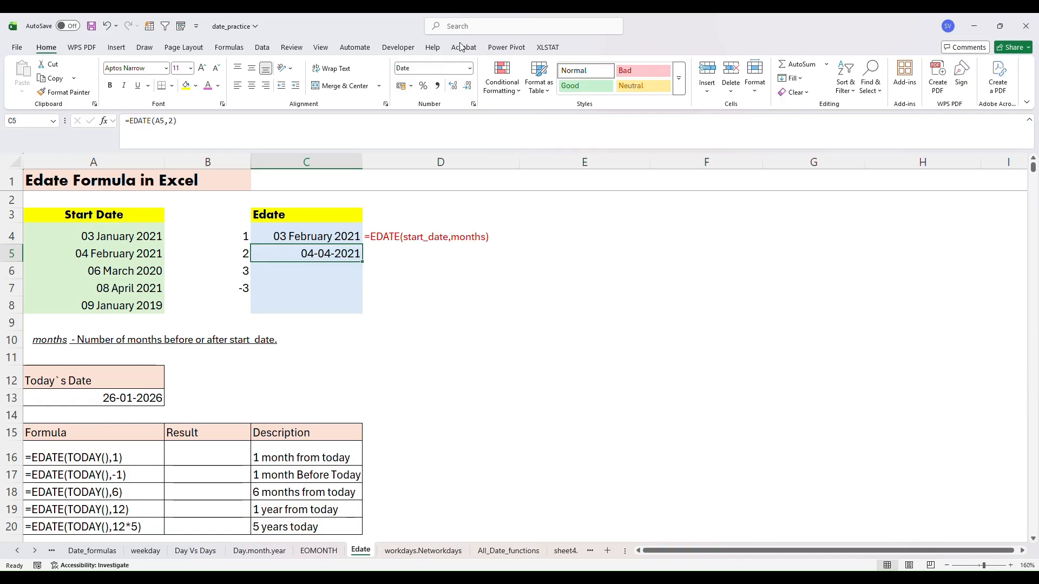
click(470, 69)
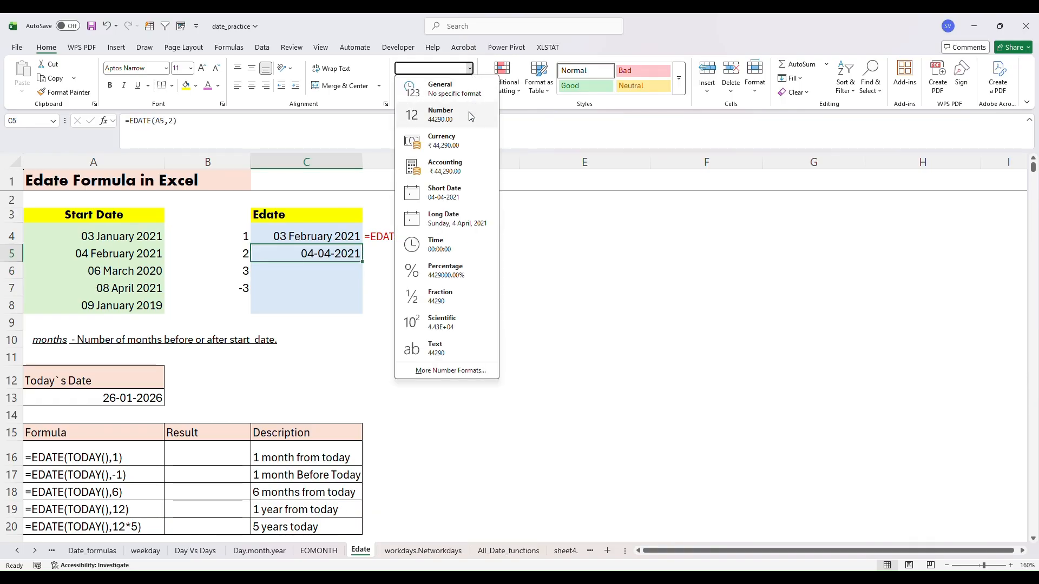
click(438, 372)
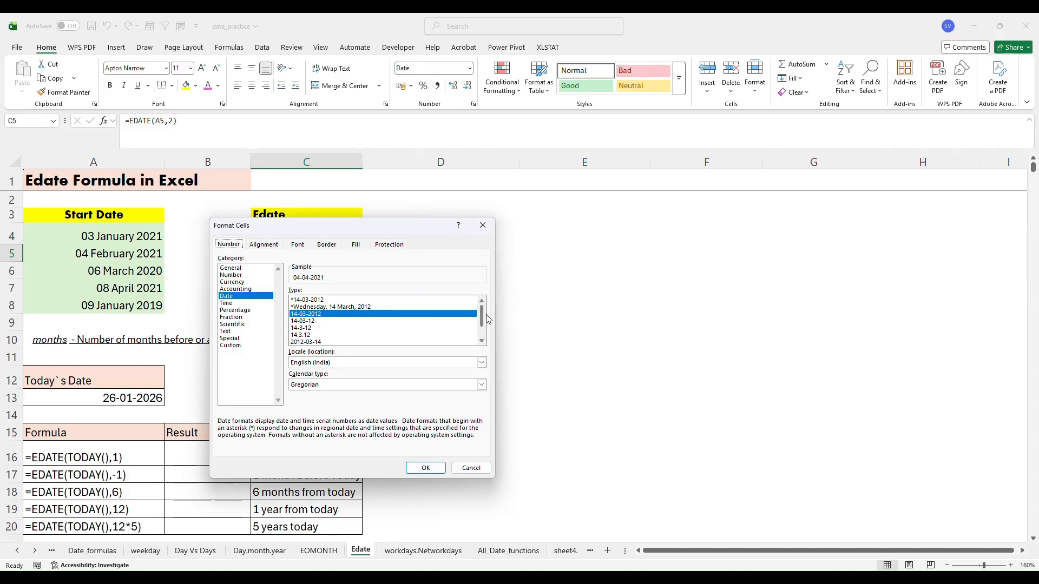
key(Down)
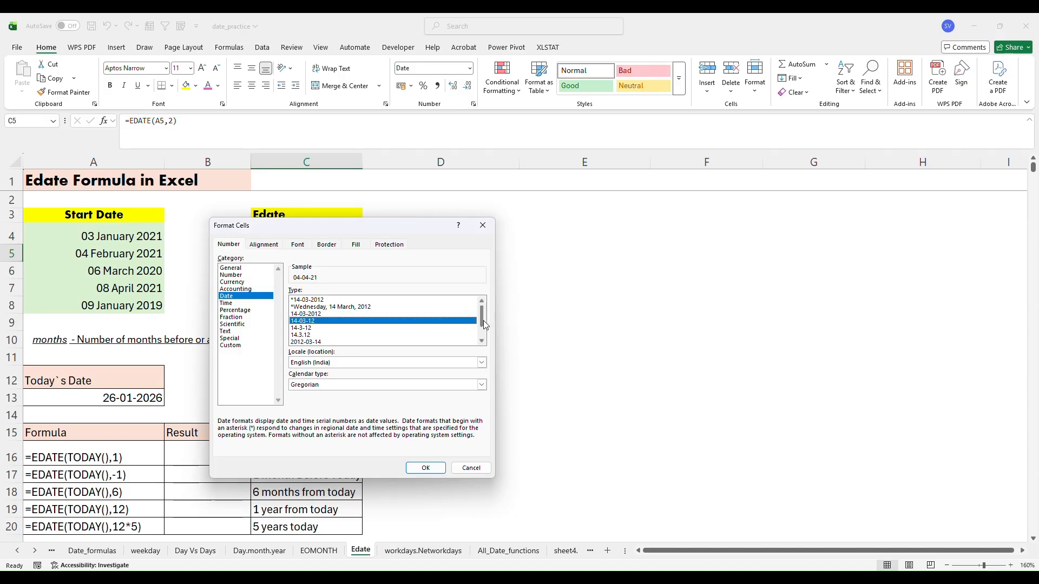
drag(483, 320, 484, 330)
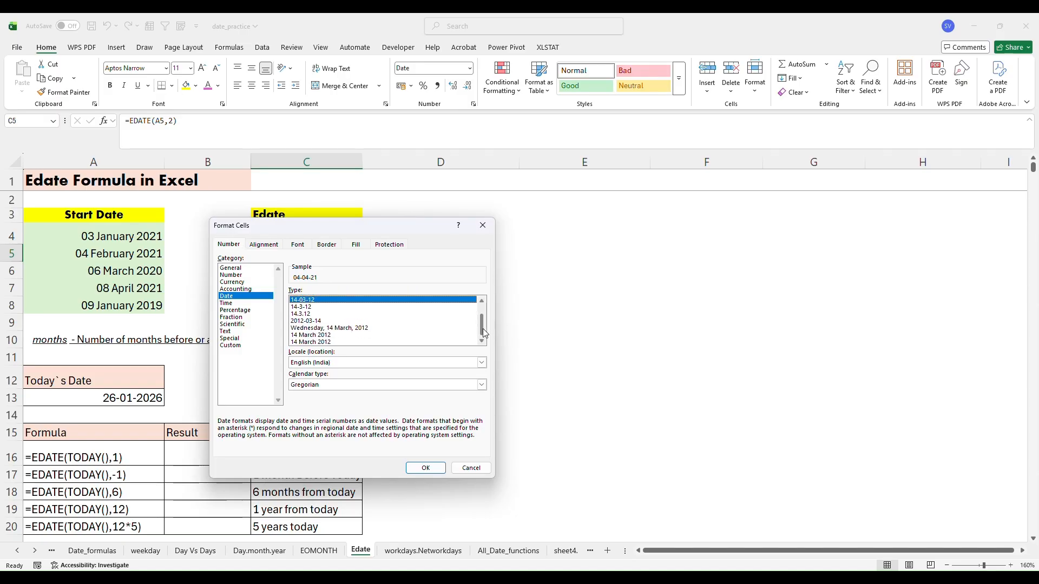
click(307, 336)
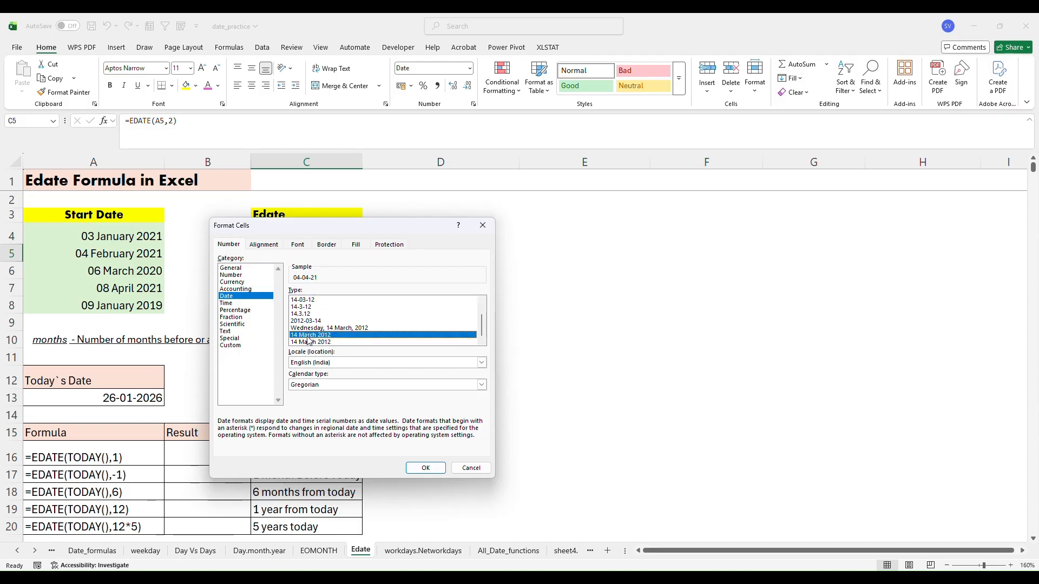
click(425, 469)
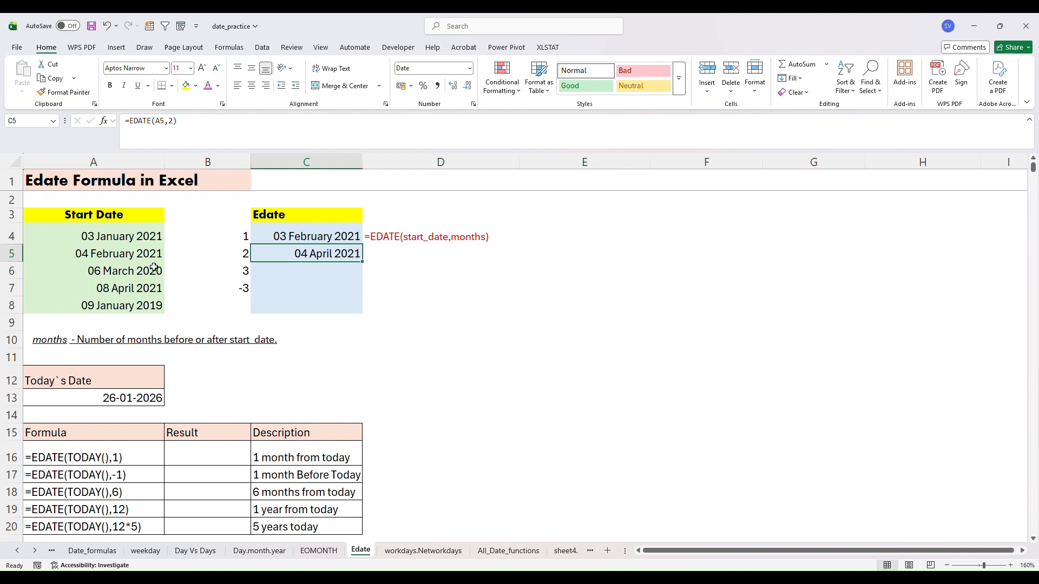
Step: Enter =EDATE(A6,6) in C6 to get the date six months after the start date in A6
click(310, 268)
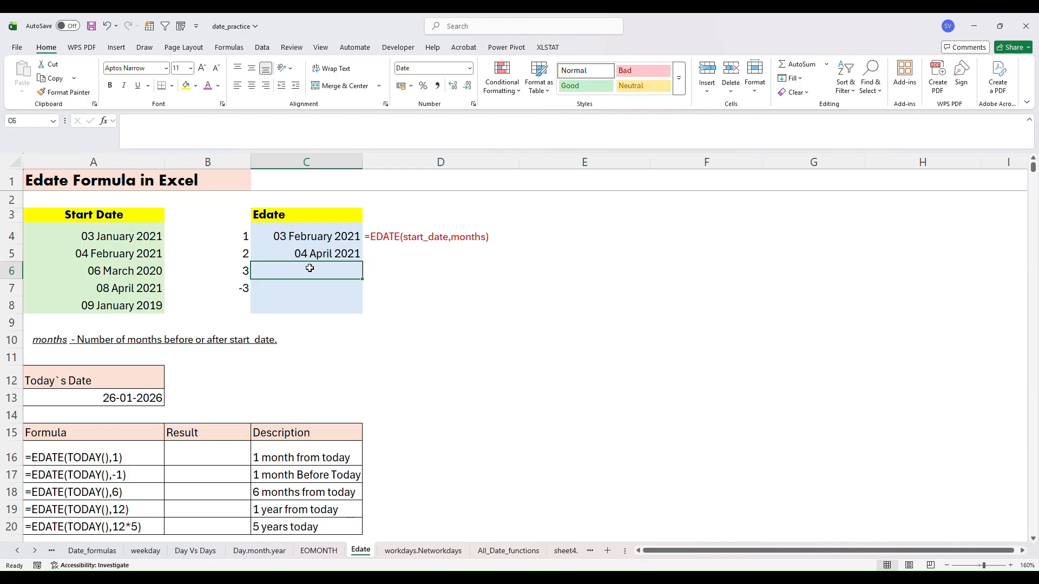
text(=)
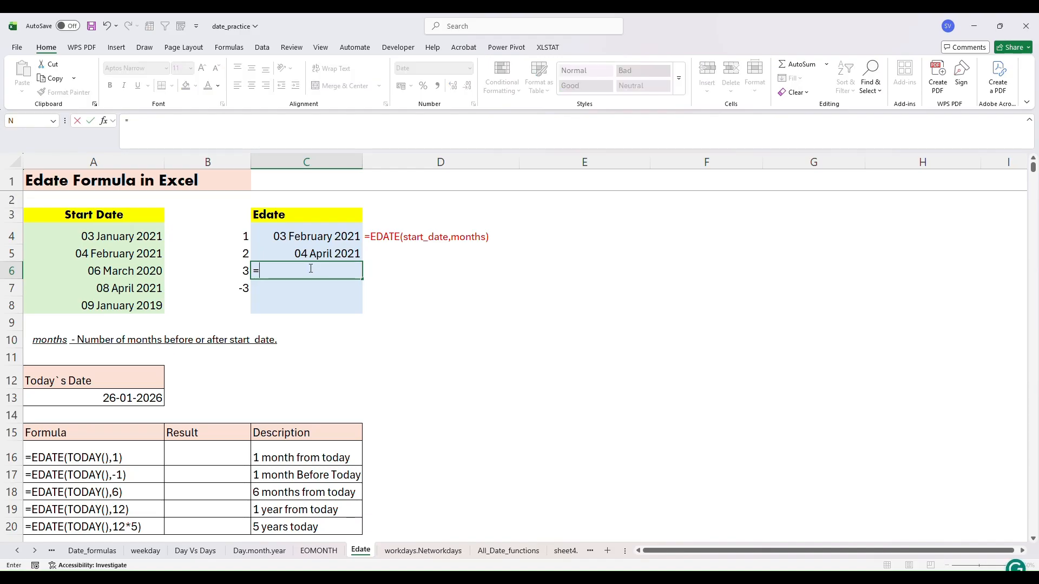
text(edate)
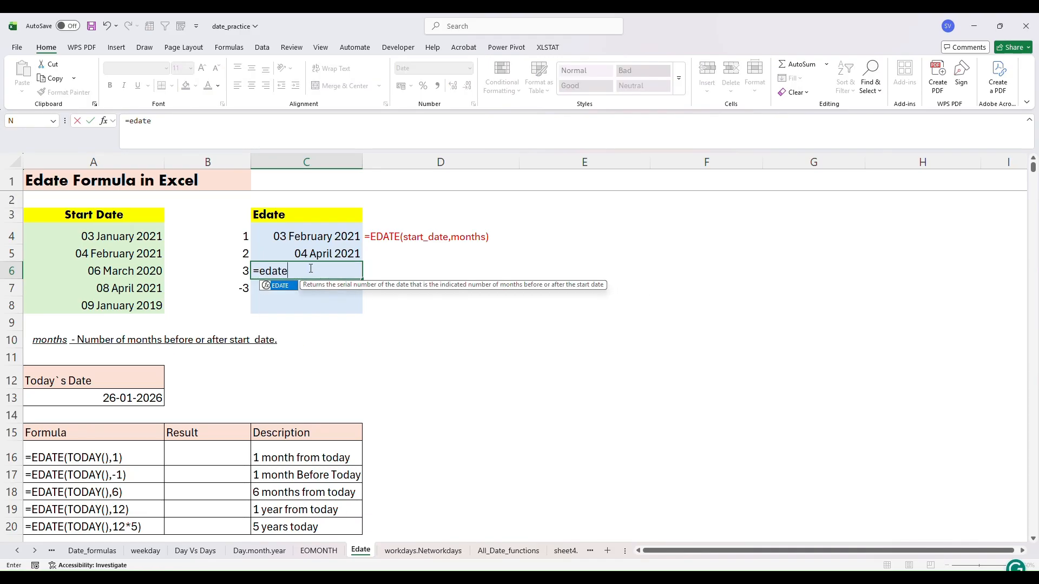
text(()
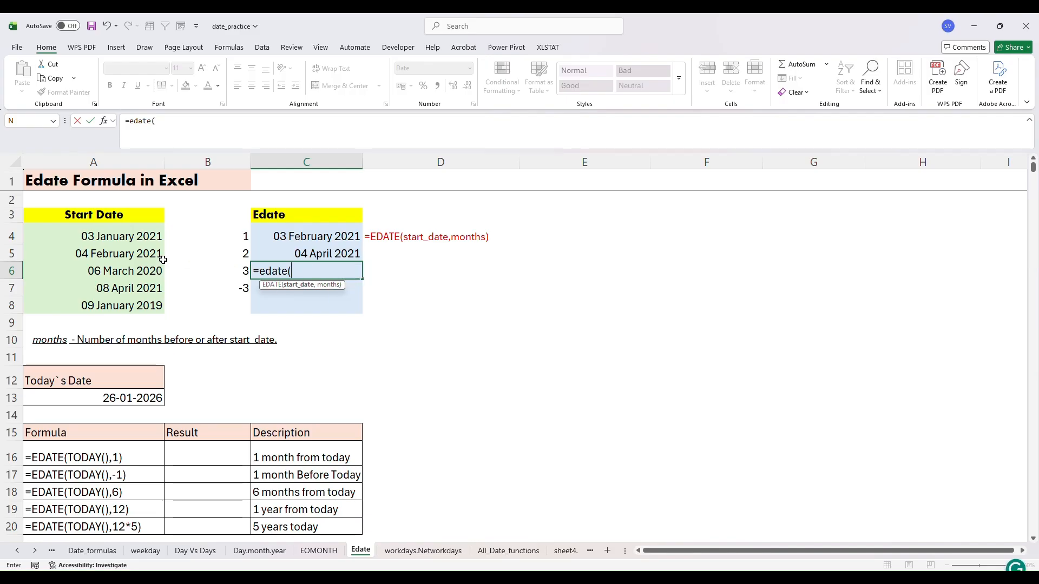
click(134, 271)
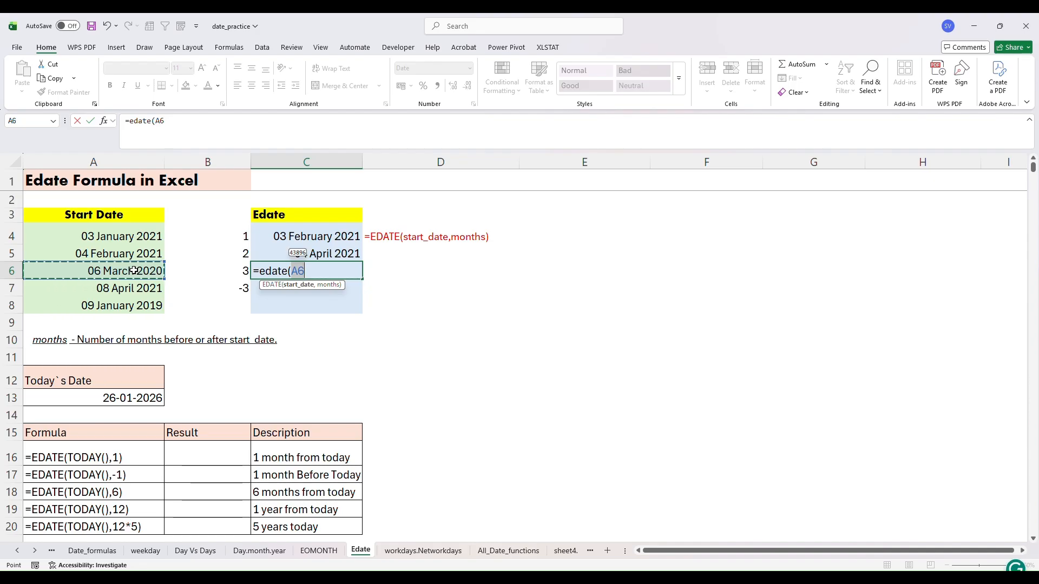
text(,)
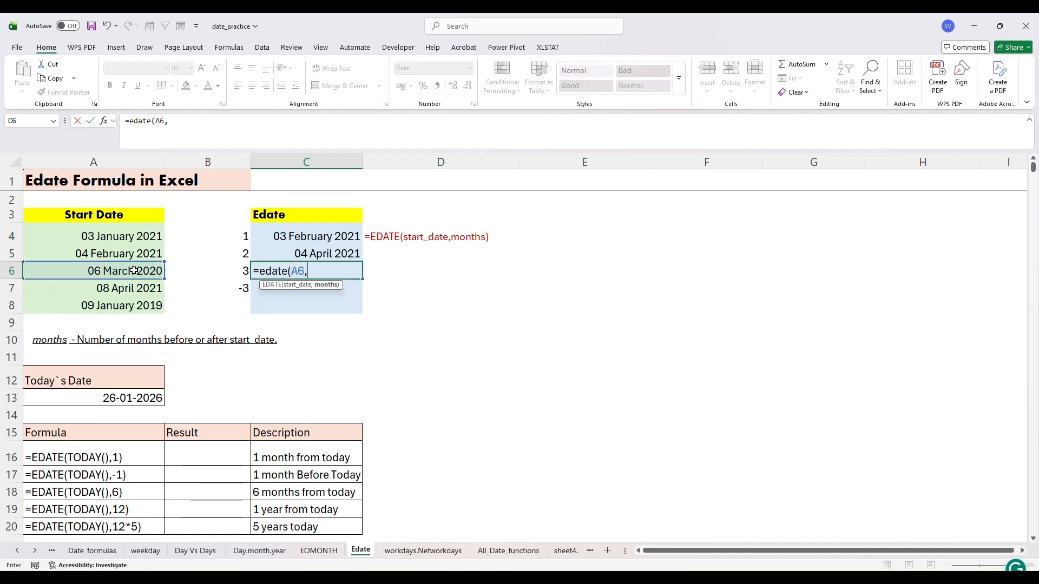
text(6))
key(Return)
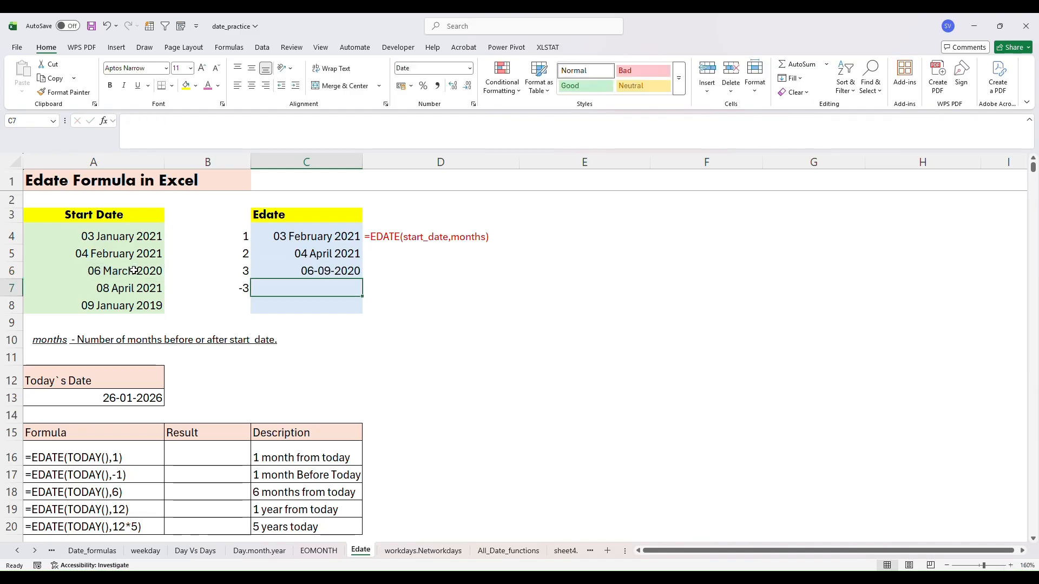
Step: Format the date in C6 with the English (India) date type 14 March 2012
click(313, 272)
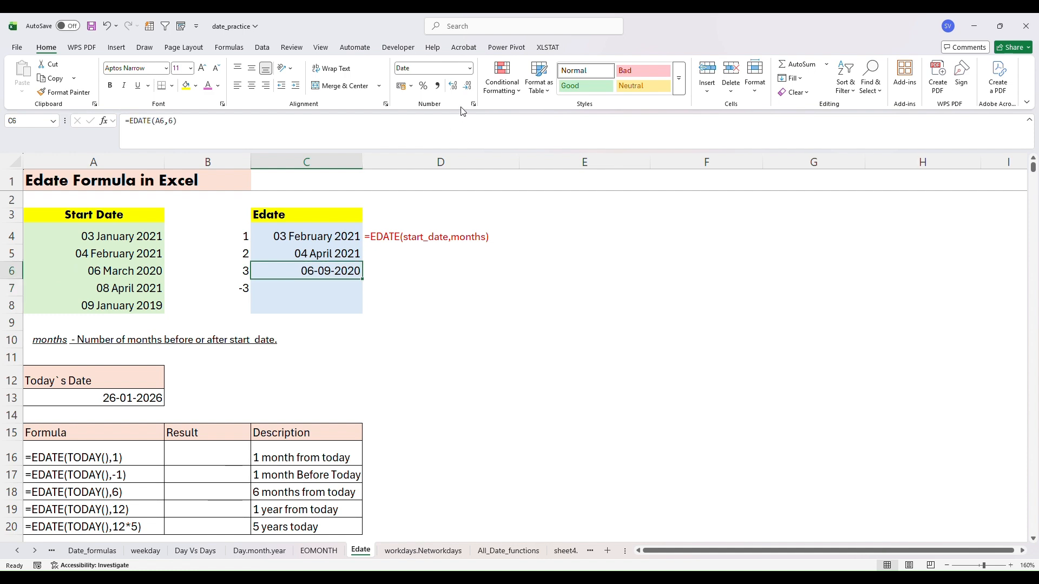
click(471, 68)
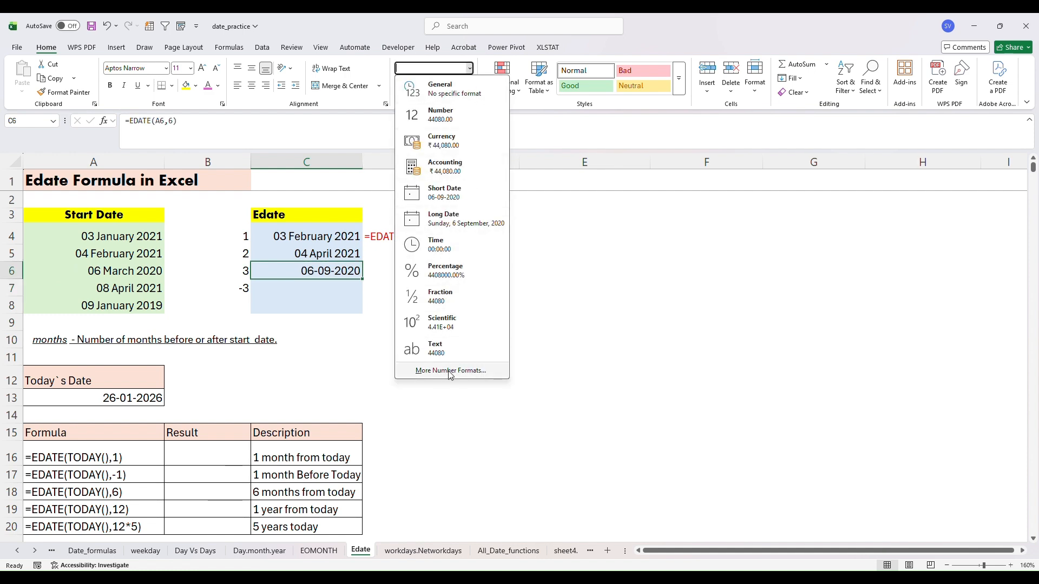
click(449, 370)
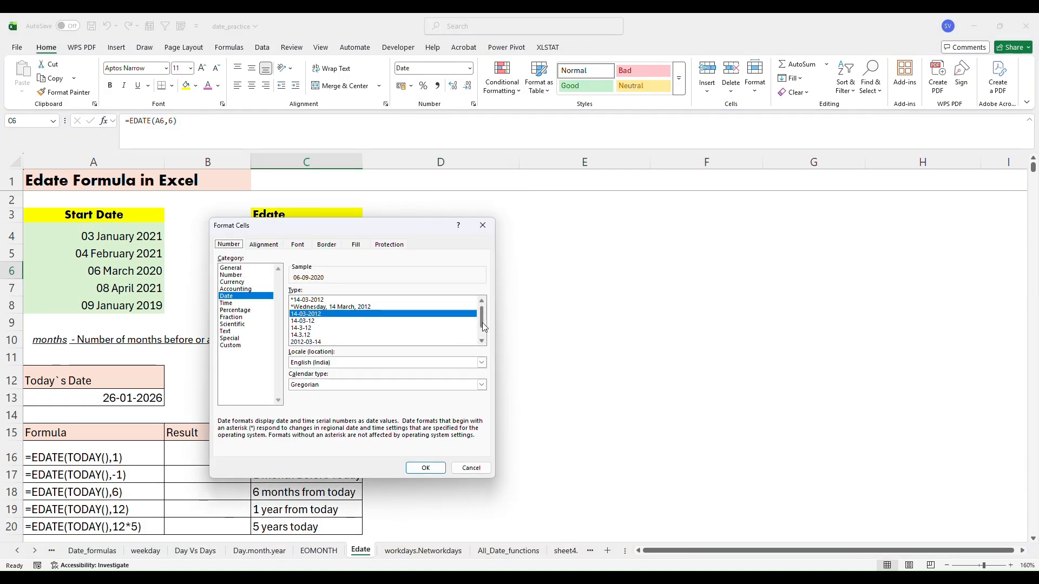
drag(483, 327, 483, 333)
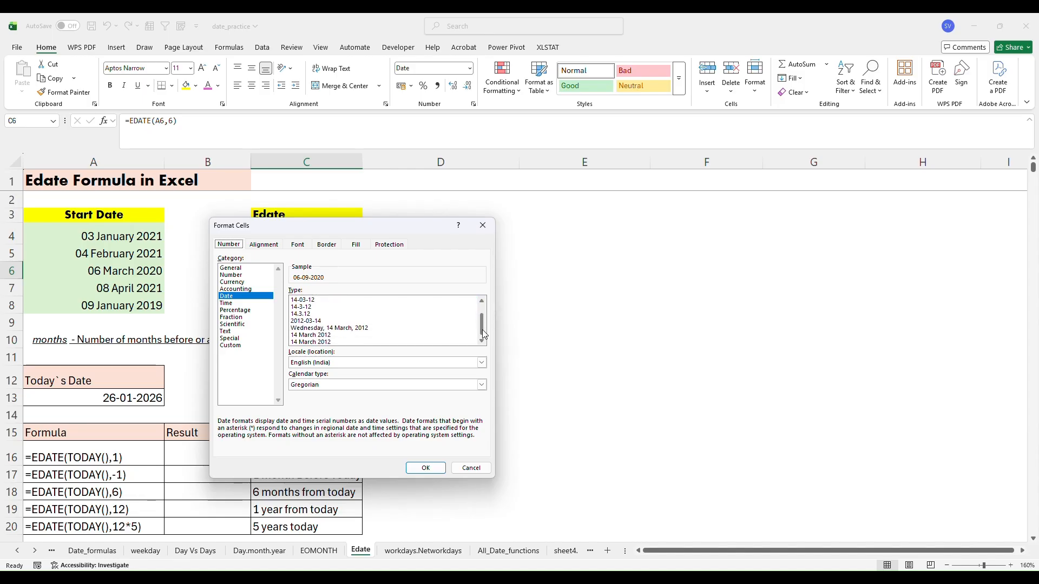
click(313, 335)
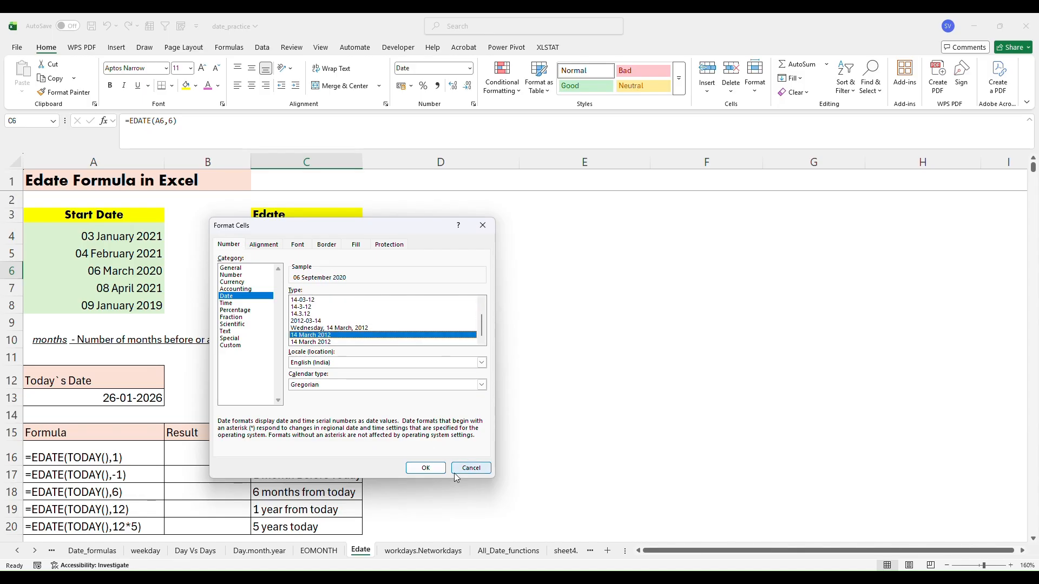
click(426, 469)
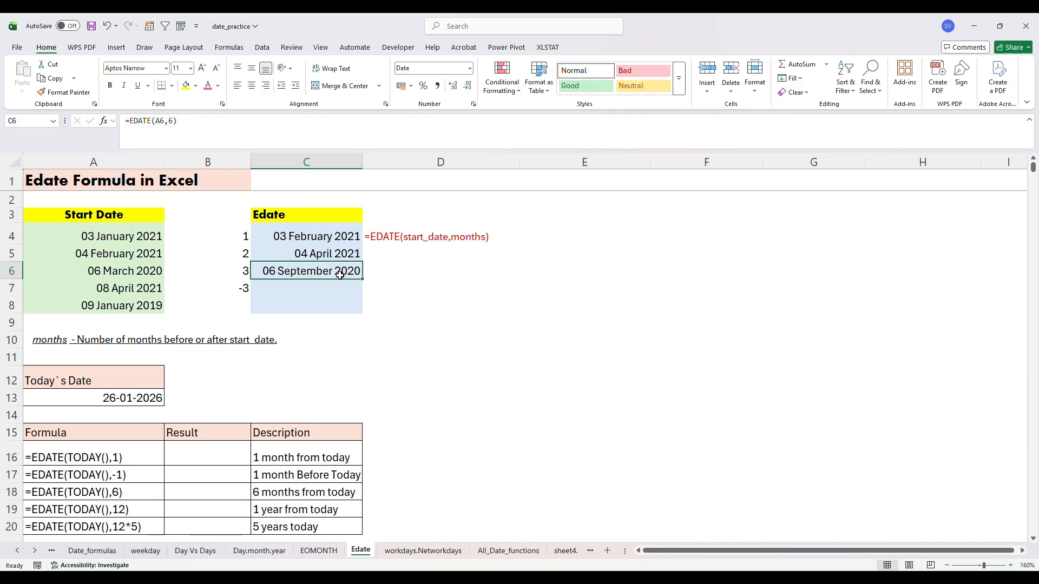
Step: Enter =EDATE(A7,-3) in C7 to get the date three months before the start date in A7
click(314, 293)
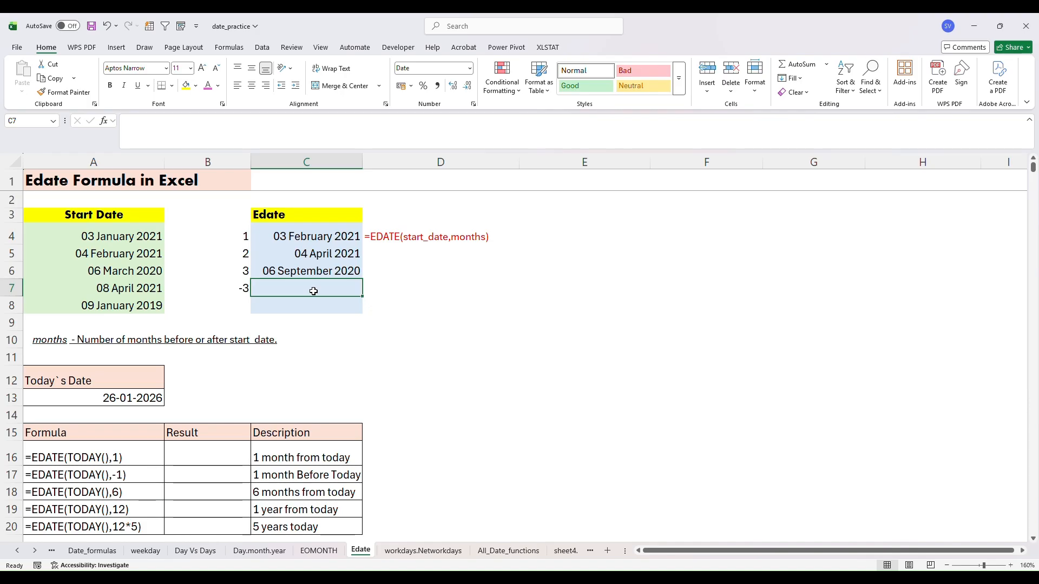
text(=ed)
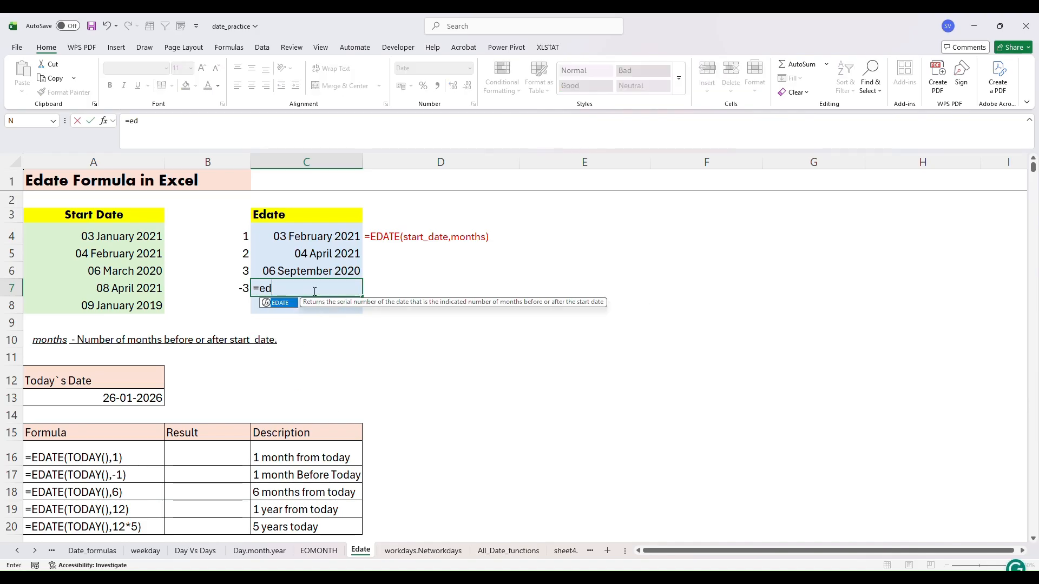
text(ate()
click(128, 287)
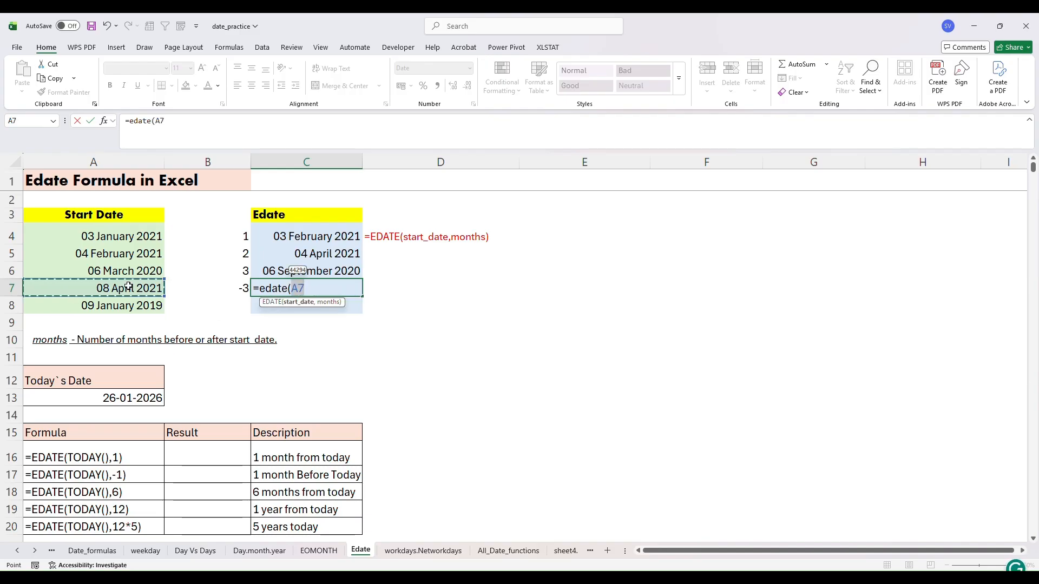
text(,)
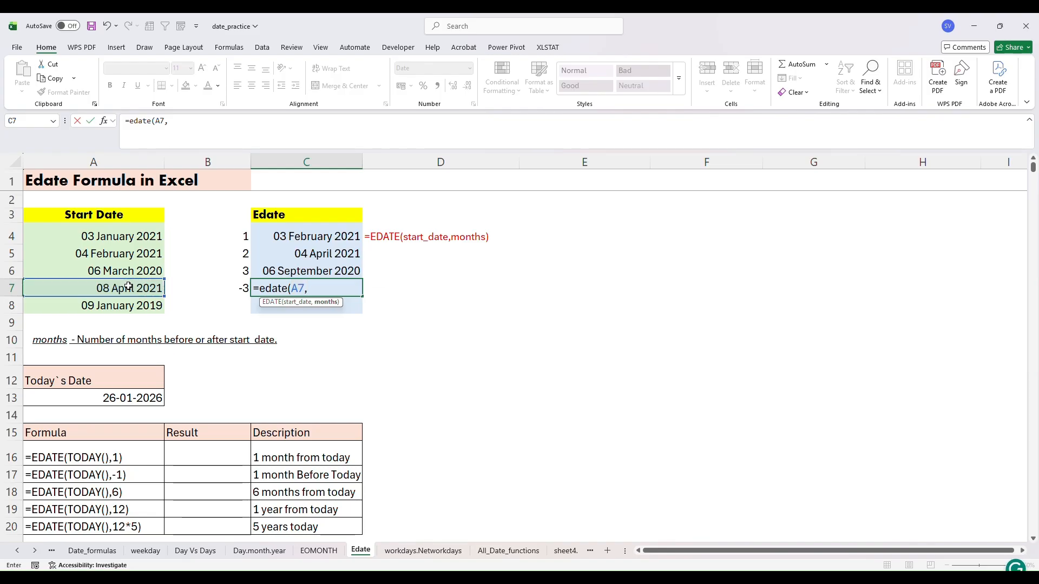
text(-3))
key(Return)
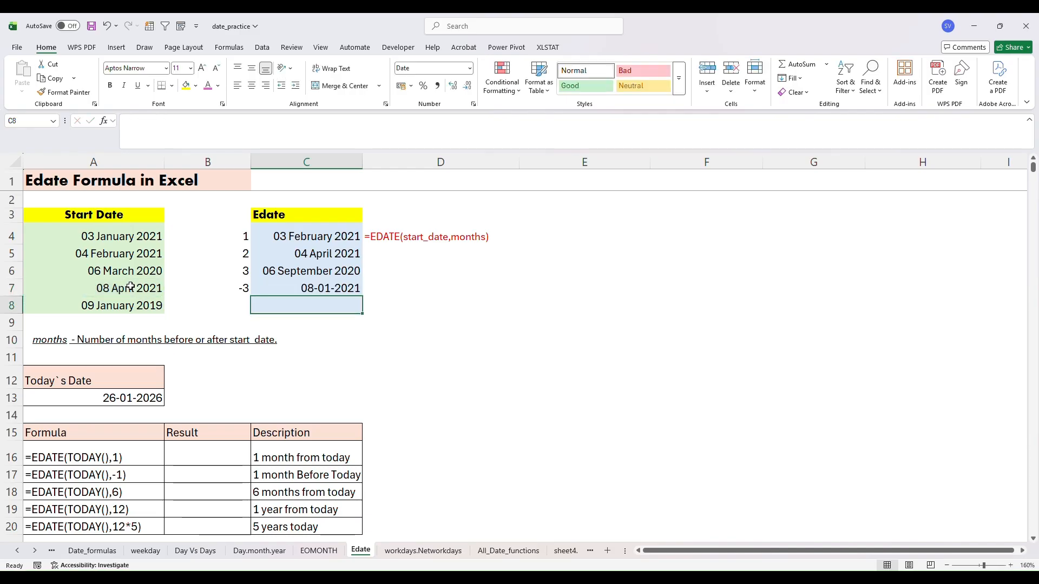
click(277, 289)
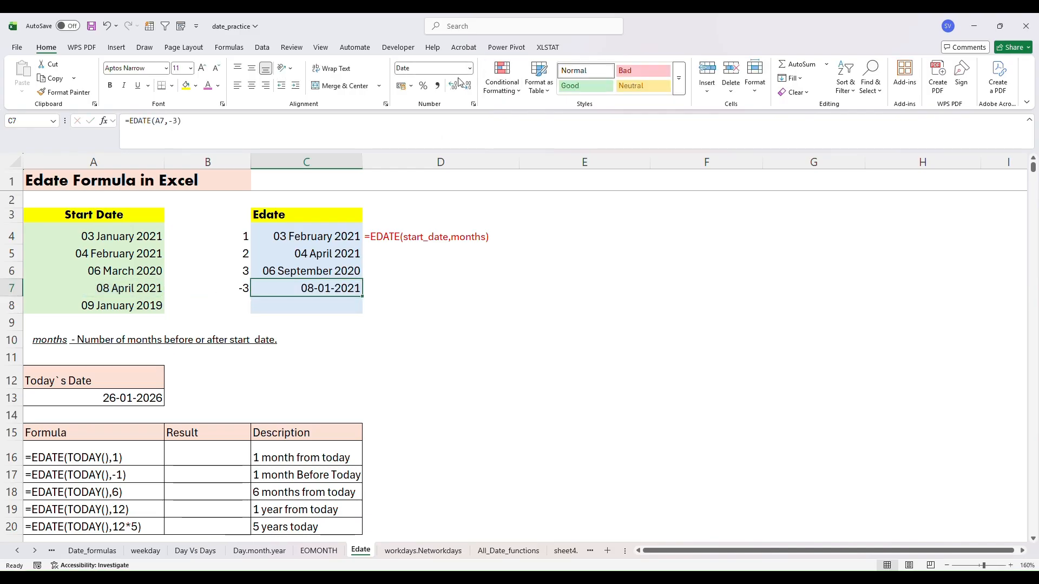
click(149, 288)
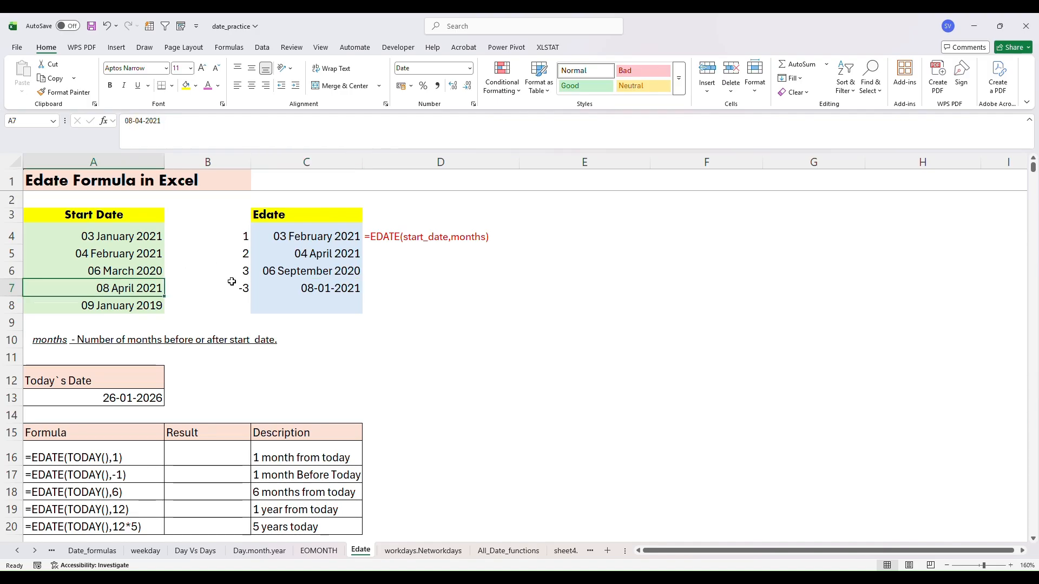
click(308, 288)
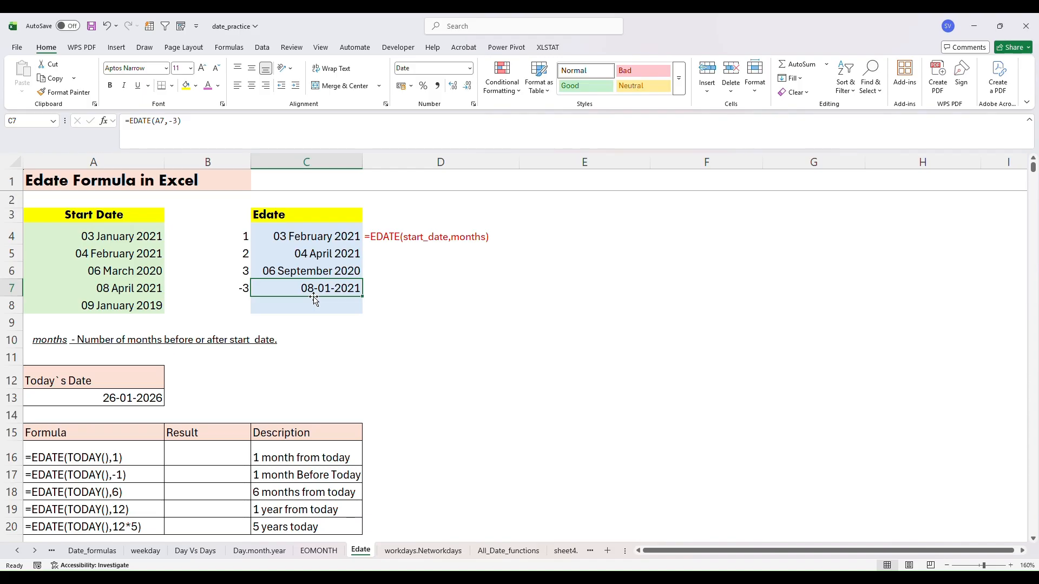
Step: Enter =EDATE(TODAY(),1) in B16 to get the date one month from today
click(115, 381)
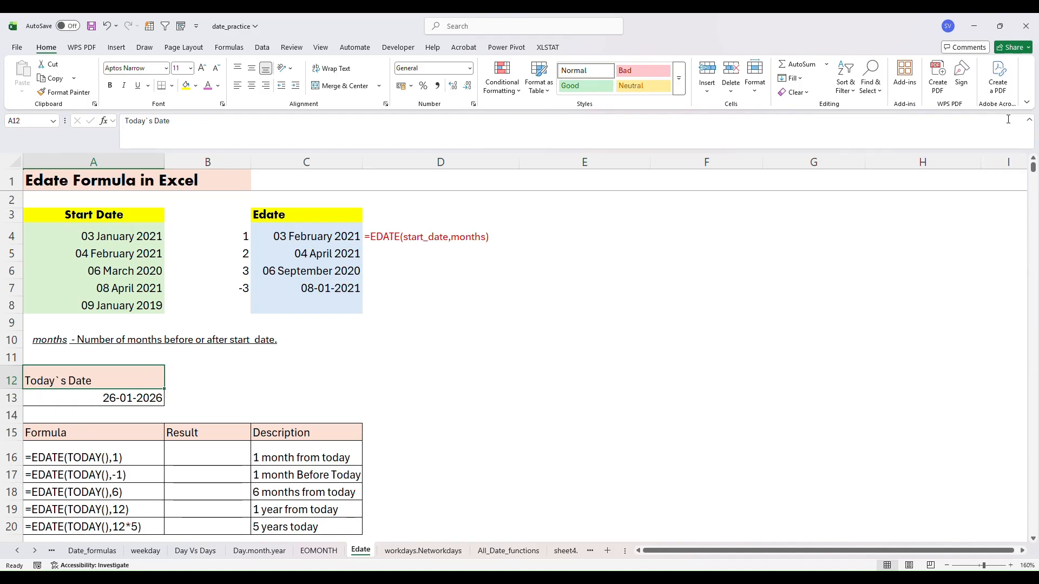
drag(1035, 169, 1035, 175)
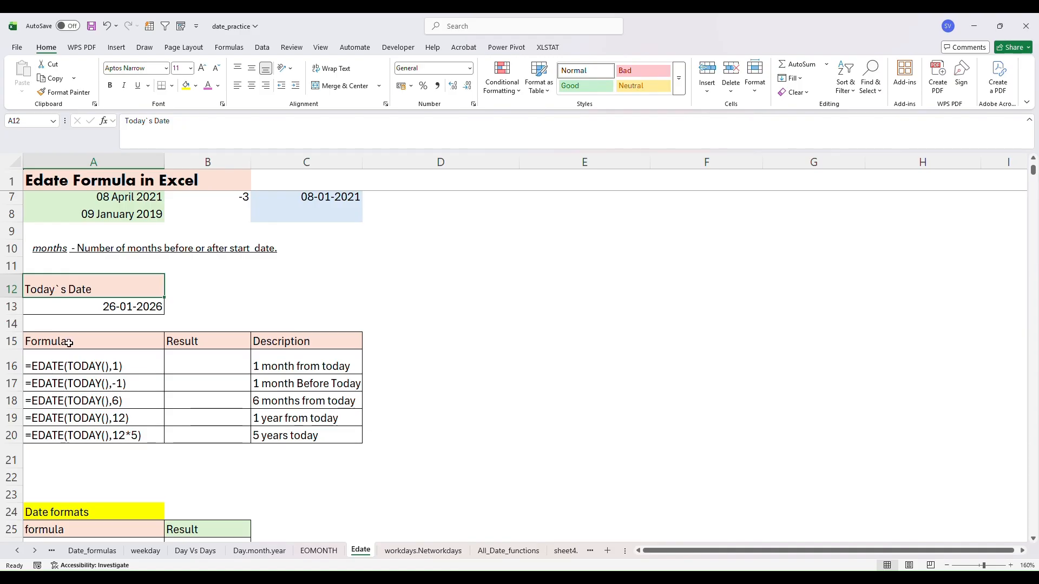
click(66, 368)
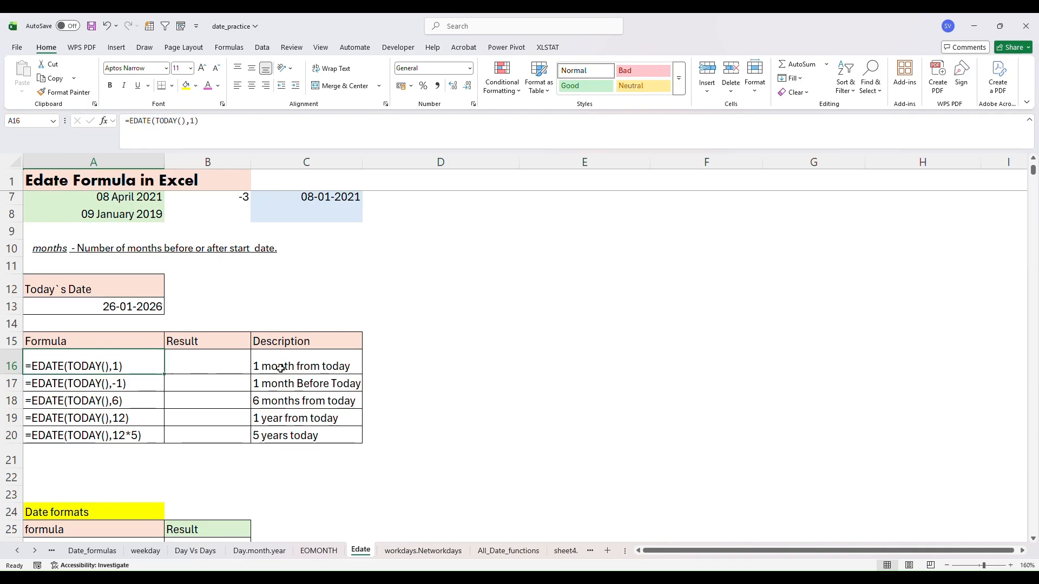
click(192, 368)
text(=)
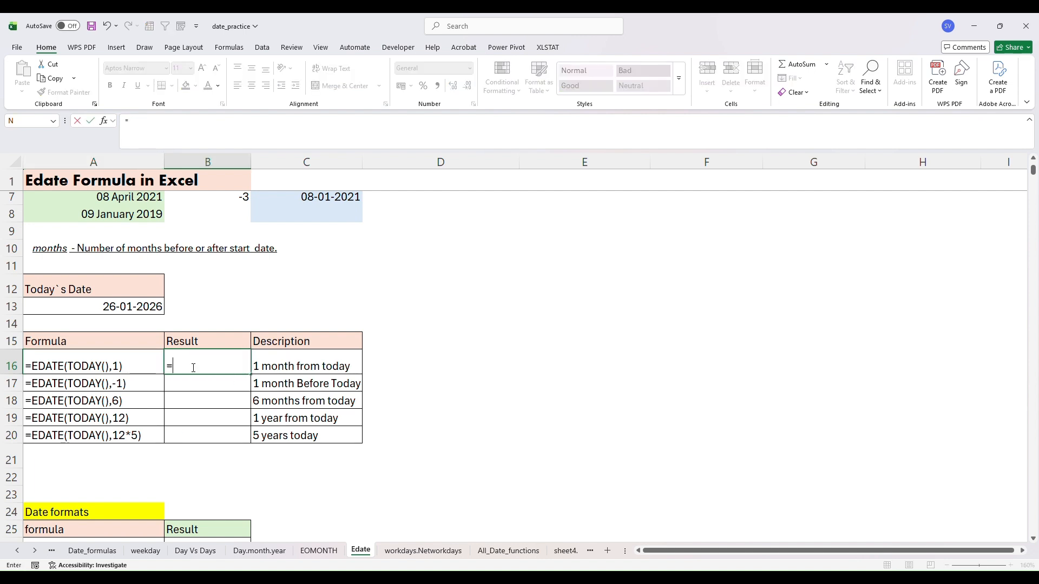
text(edate)
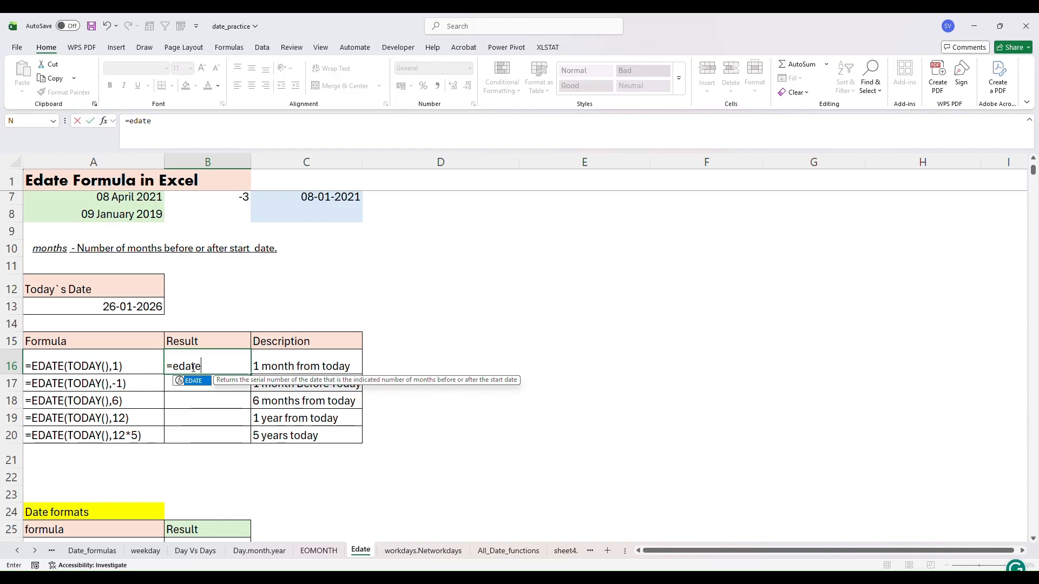
text(()
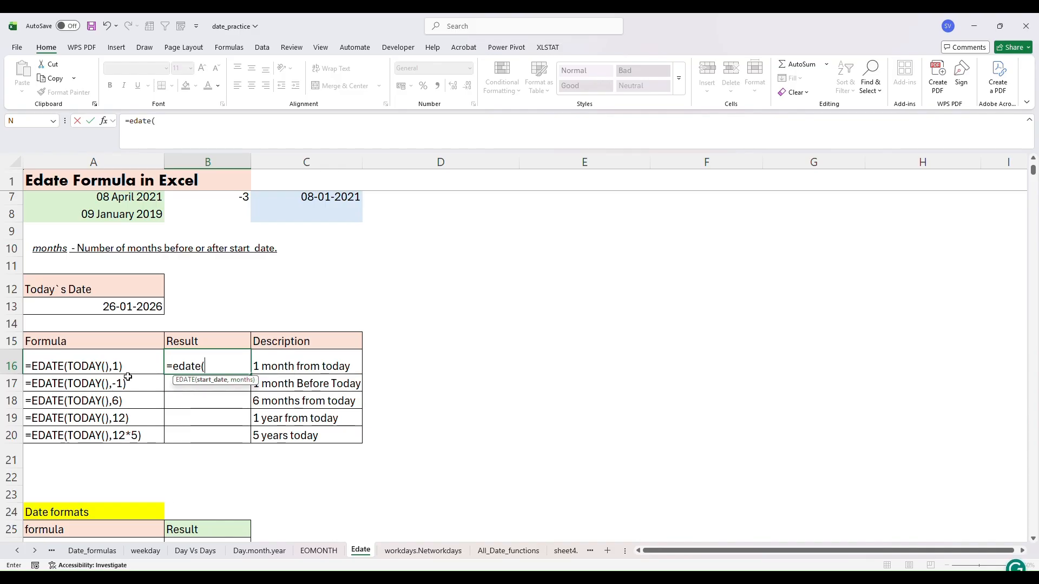
text(toda)
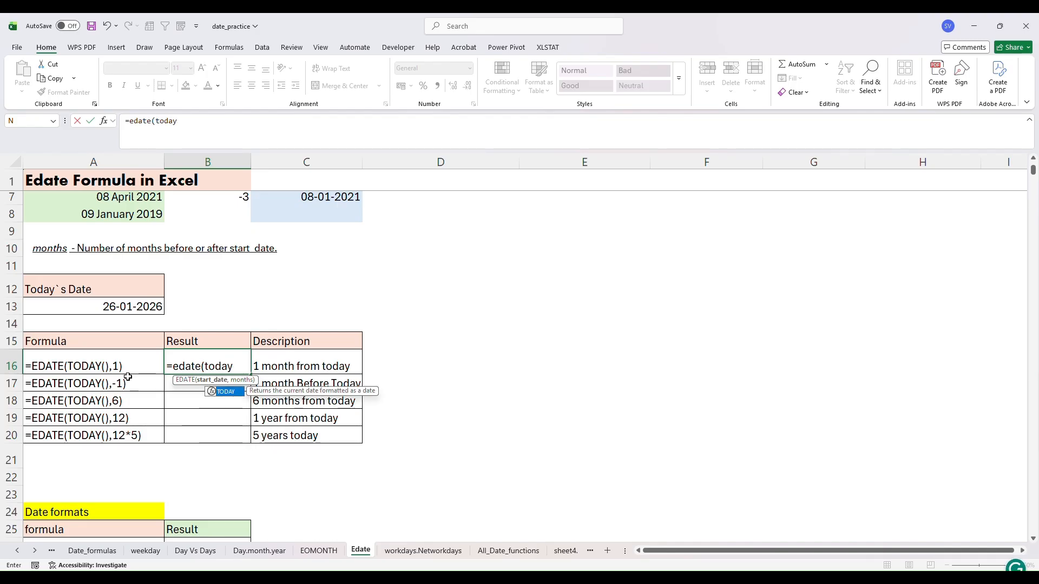
text(y(0)
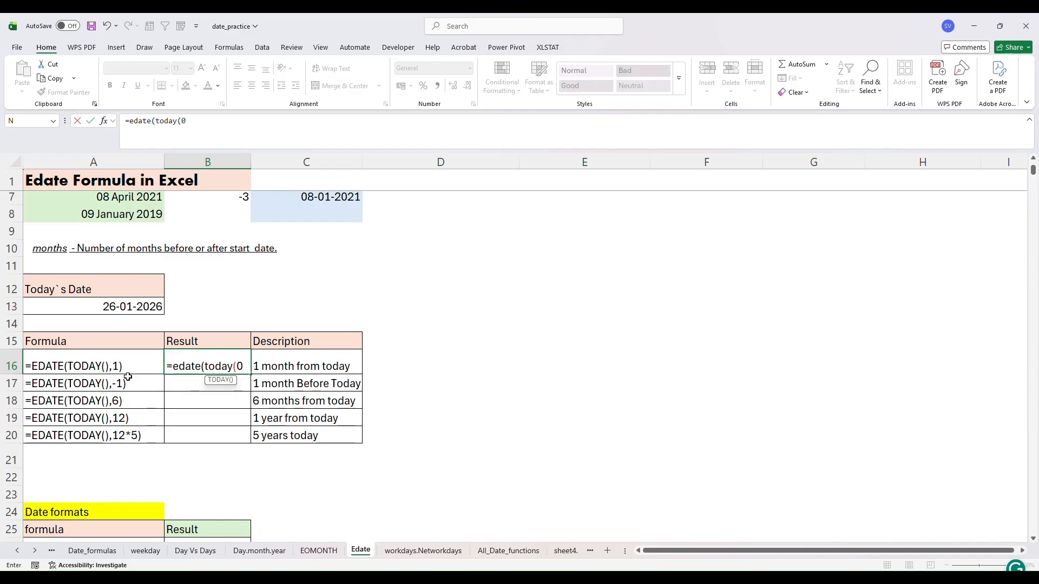
key(BackSpace)
text(),)
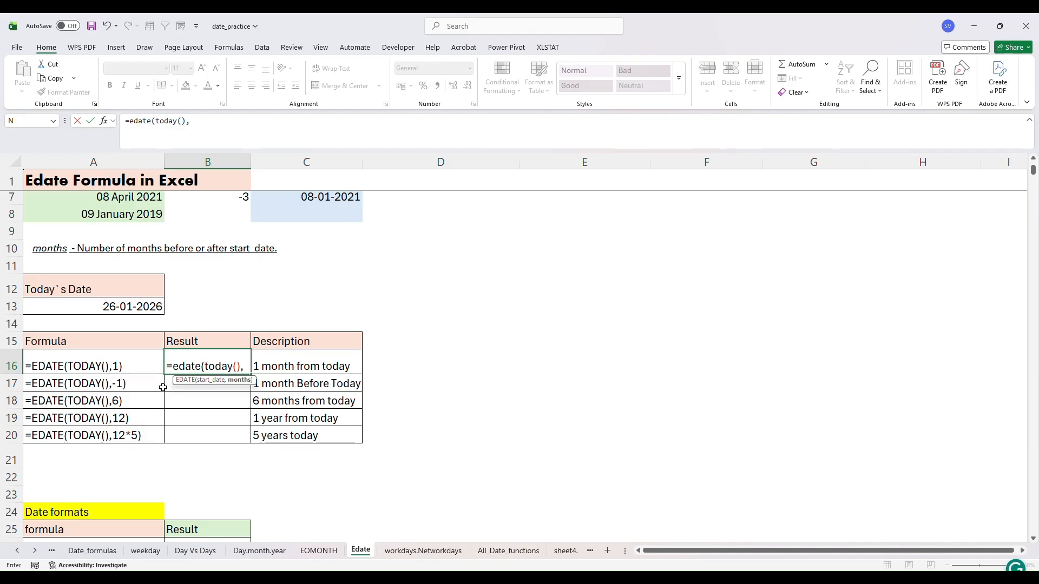
text(1)
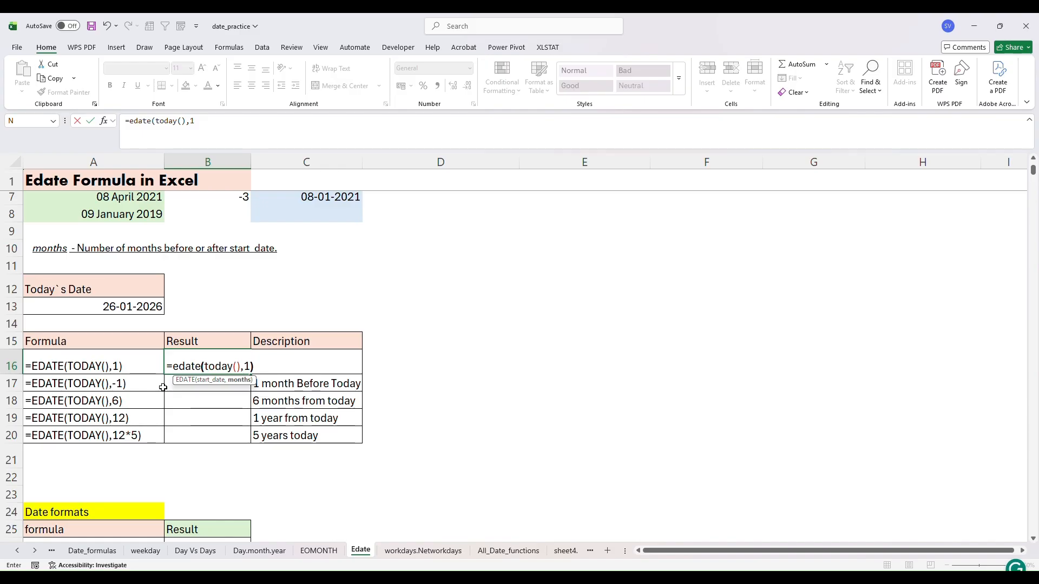
text())
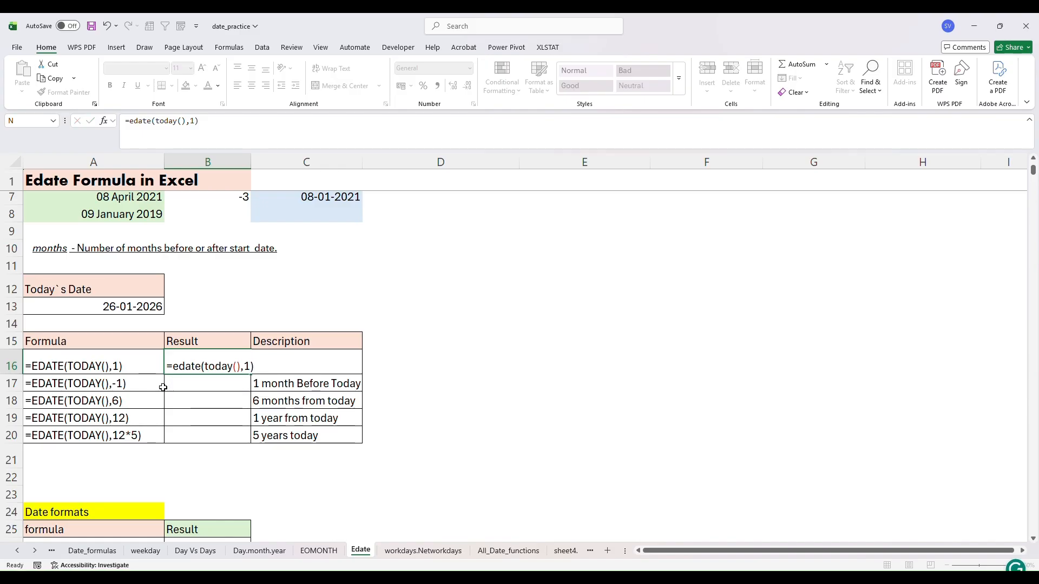
key(Return)
Step: Format the result in B16 as a Short Date and compare it with today's date in A13
click(202, 360)
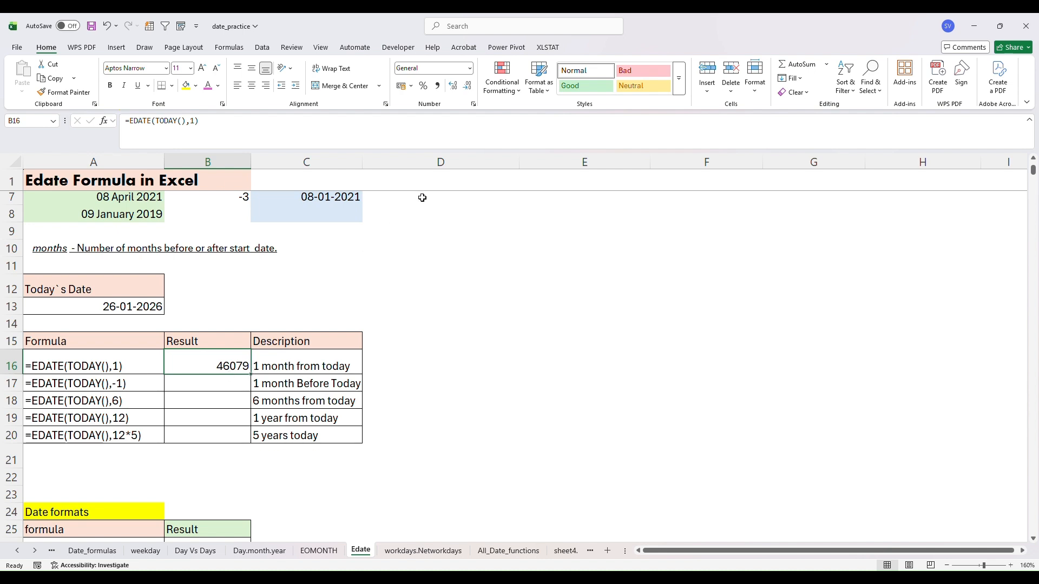
click(470, 68)
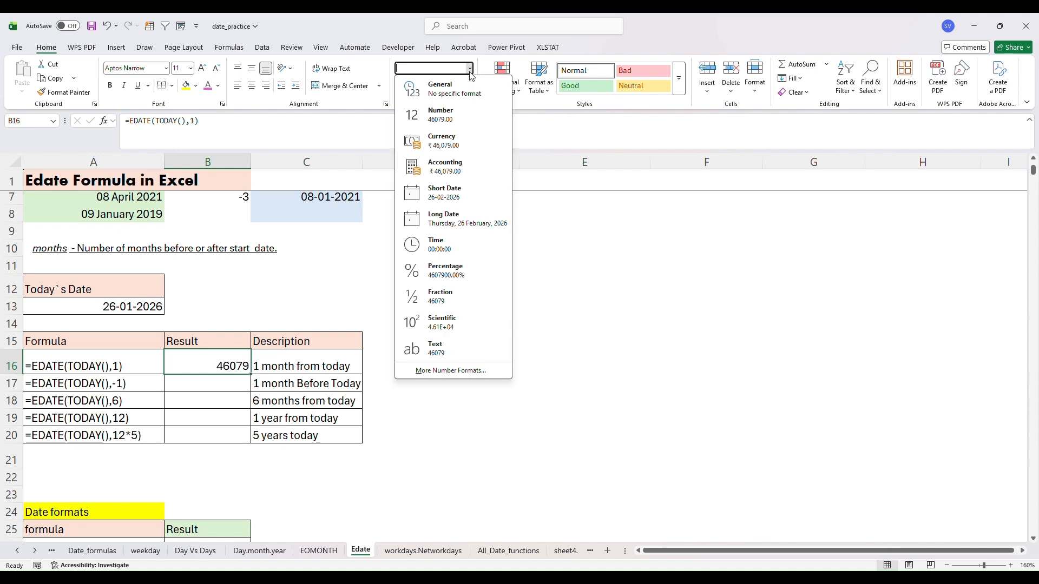
click(448, 195)
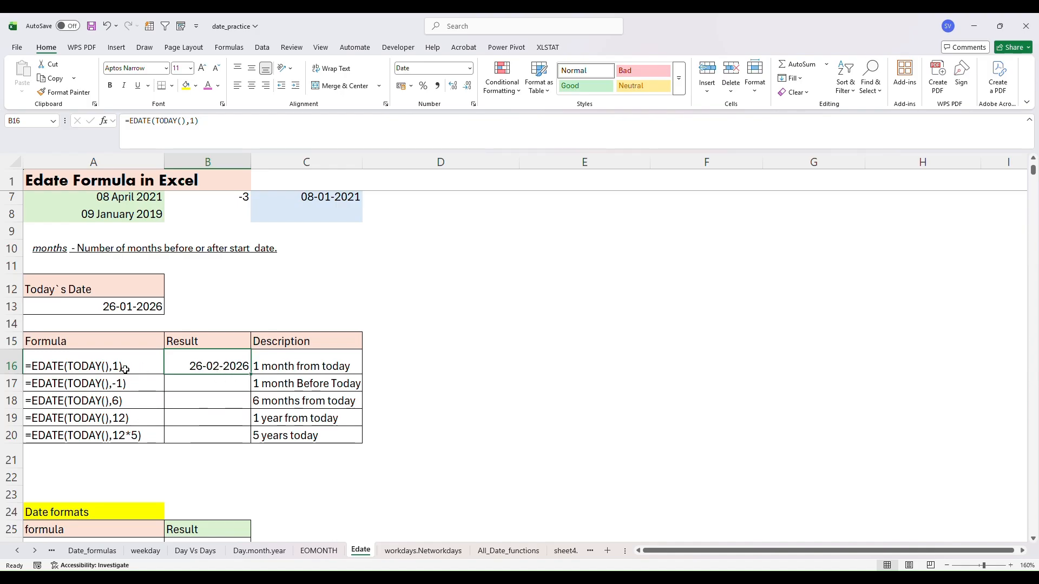
click(138, 312)
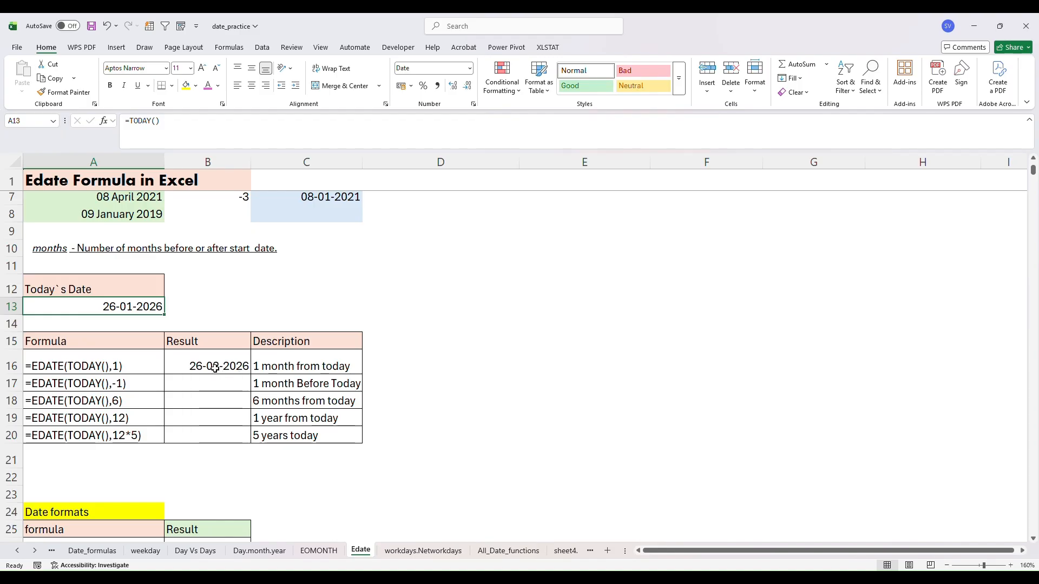
Step: Enter =EDATE(TODAY(),-1) in B17 to get the date one month before today
click(231, 384)
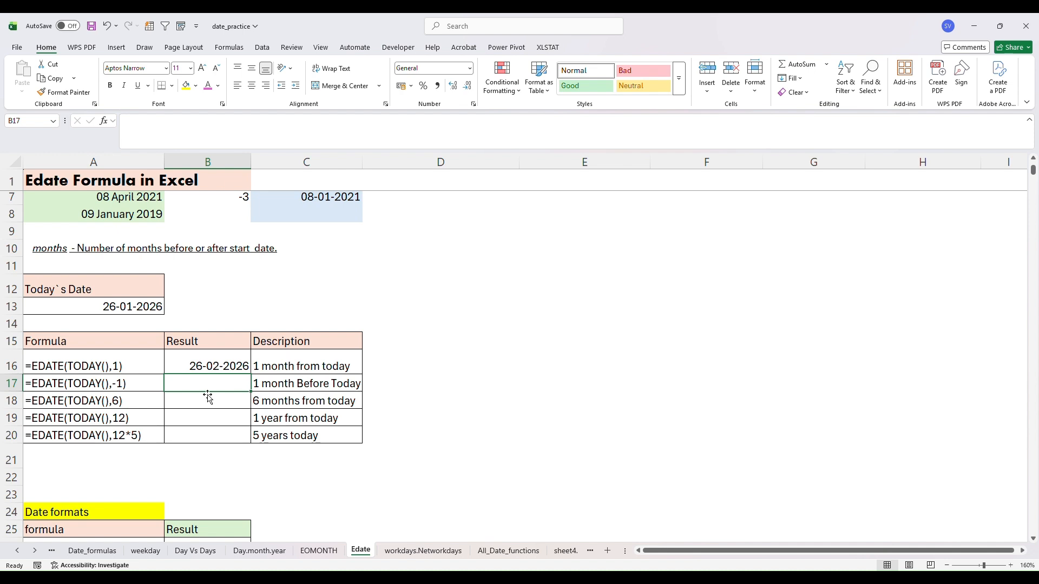
click(70, 387)
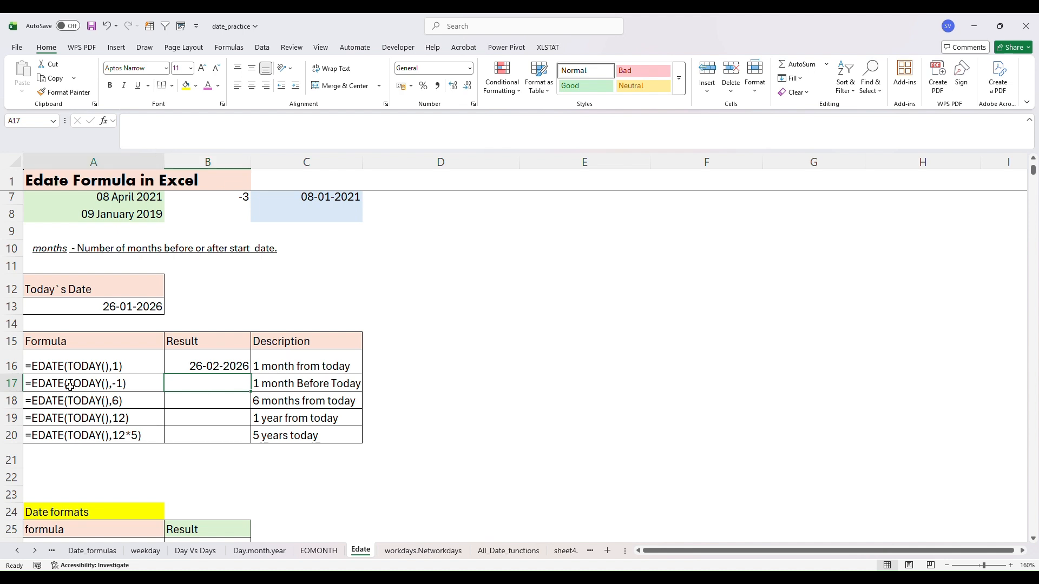
click(194, 383)
text(=ed)
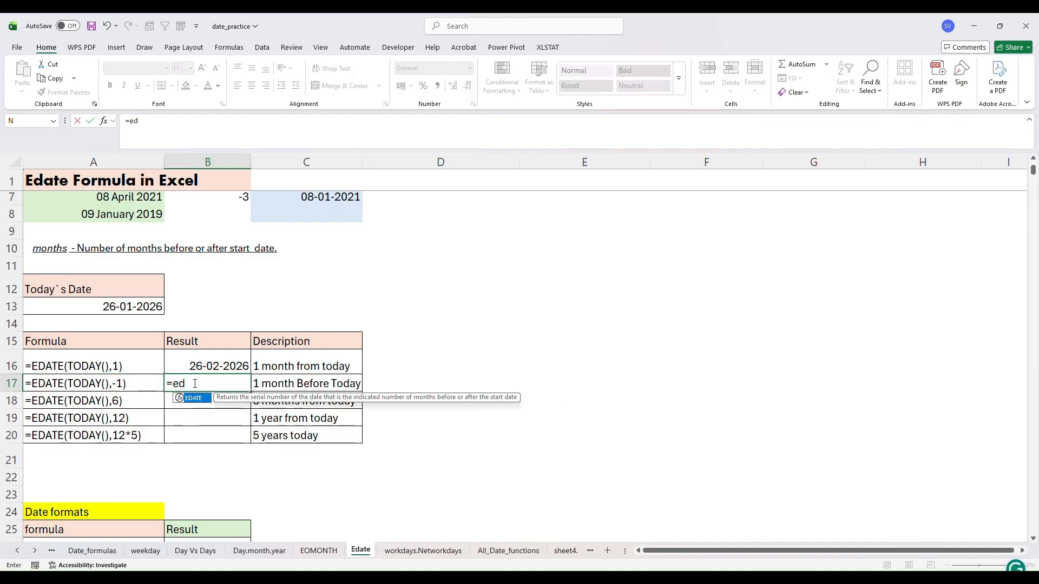
text(ate()
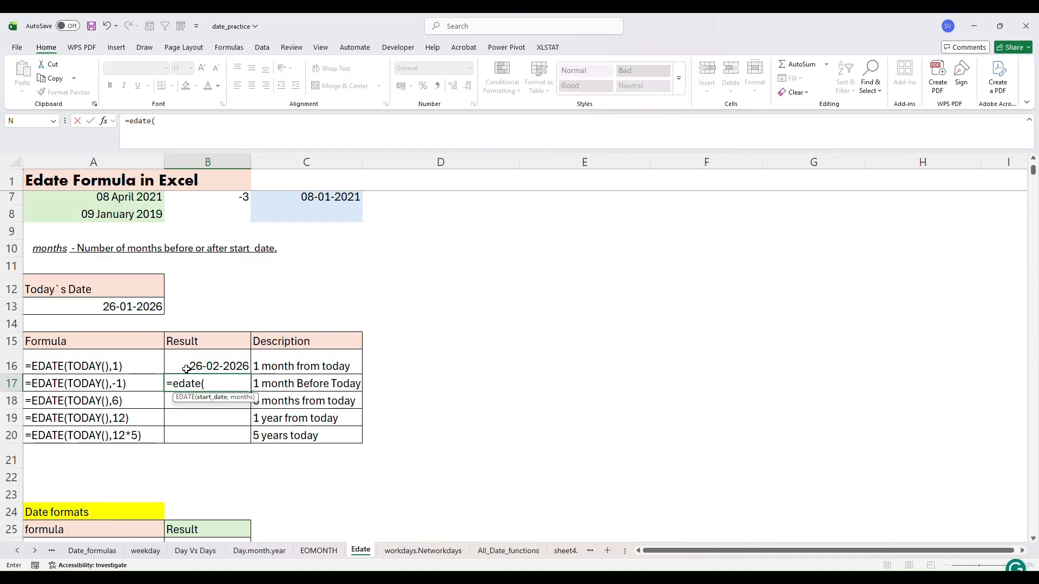
text(to)
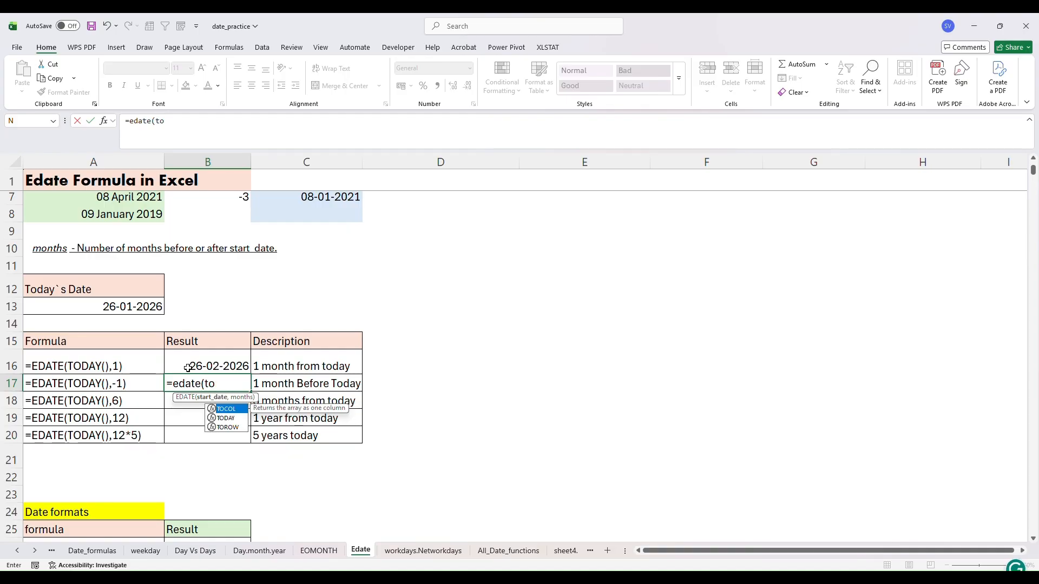
text(day()
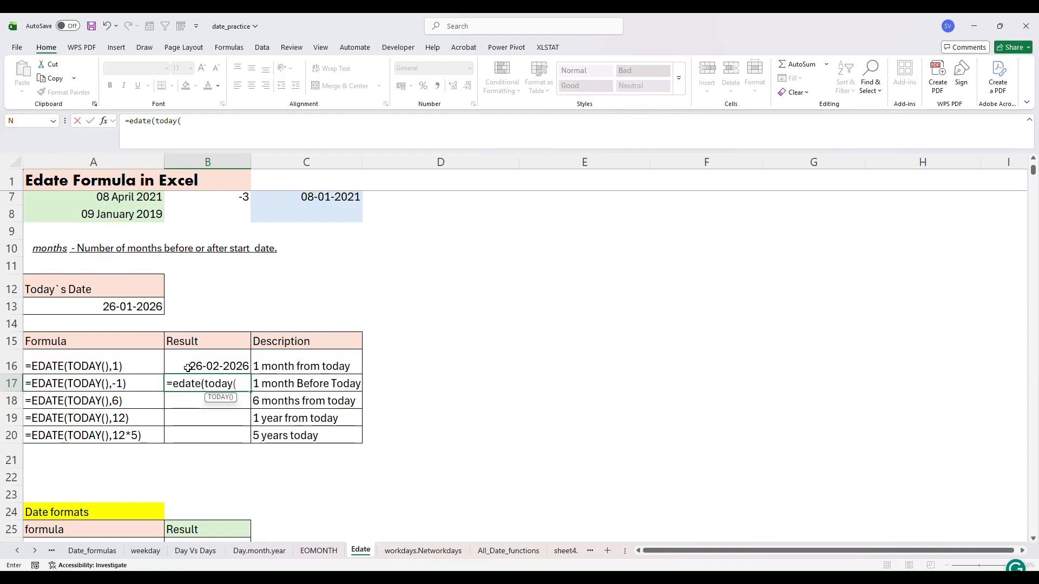
text(),)
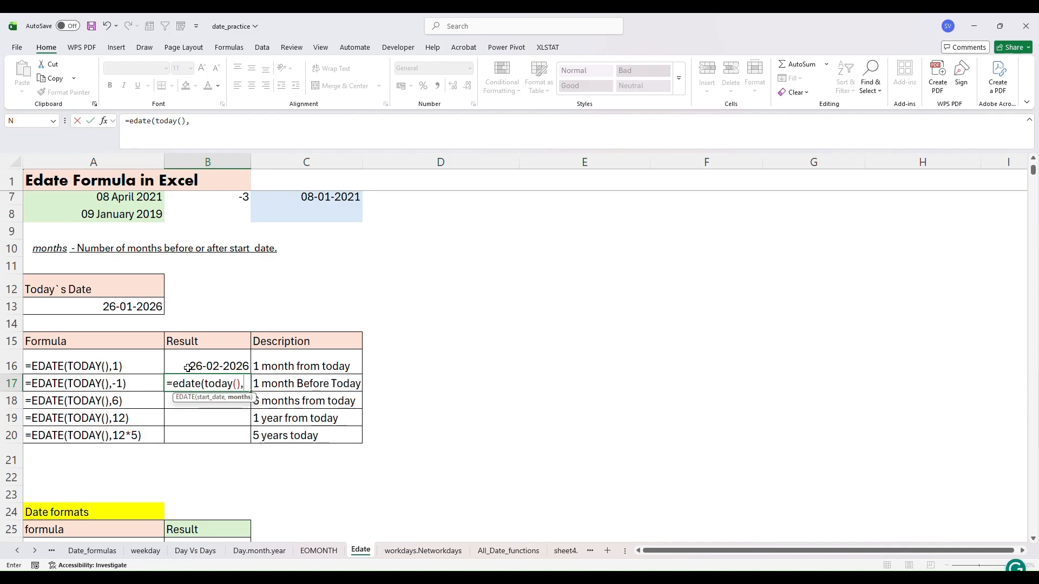
text(-1))
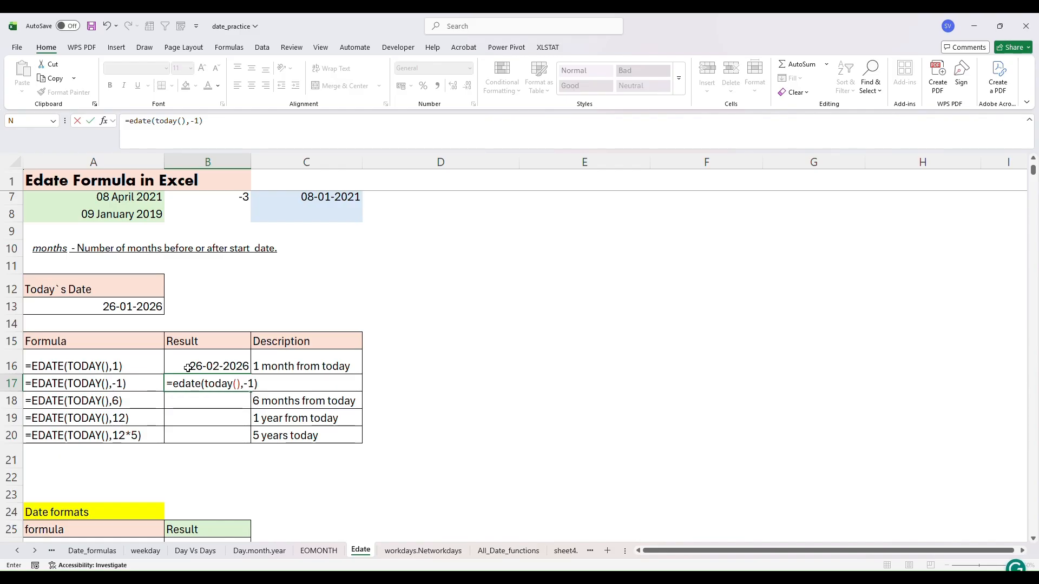
key(Return)
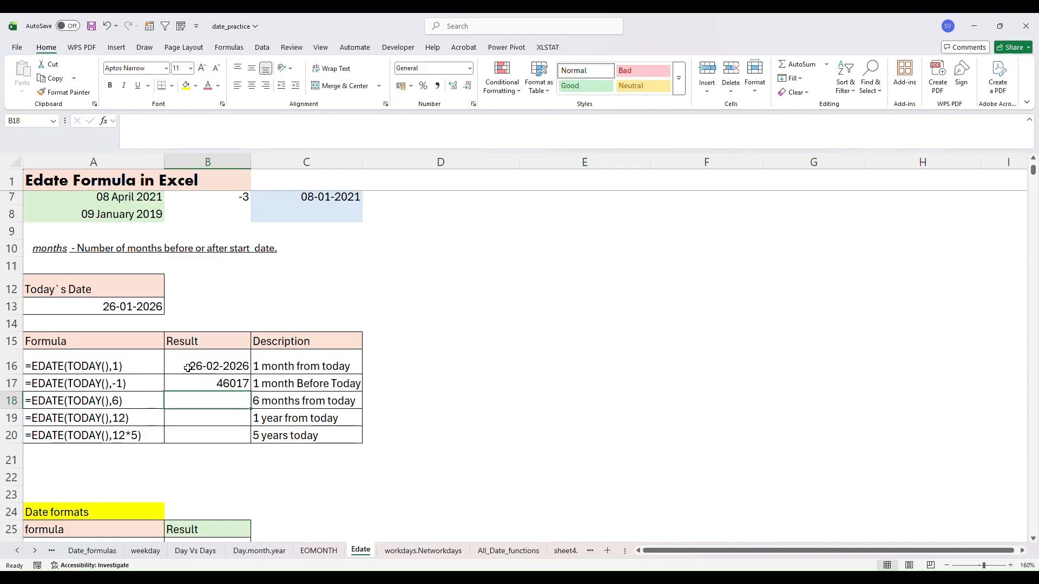
Step: Format the result in B17 as a Short Date and compare it with the date in B16
click(201, 383)
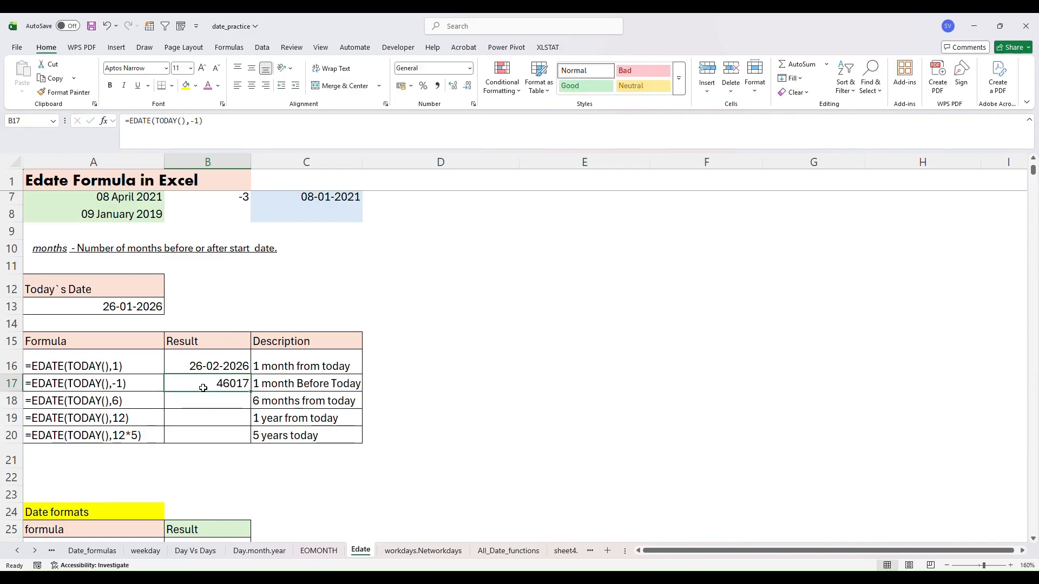
click(470, 68)
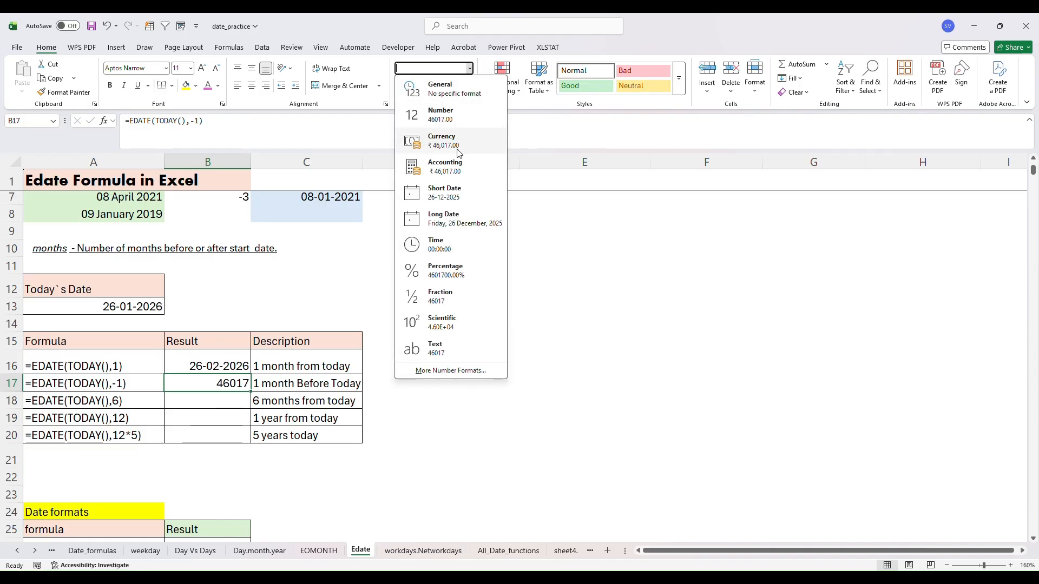
click(452, 198)
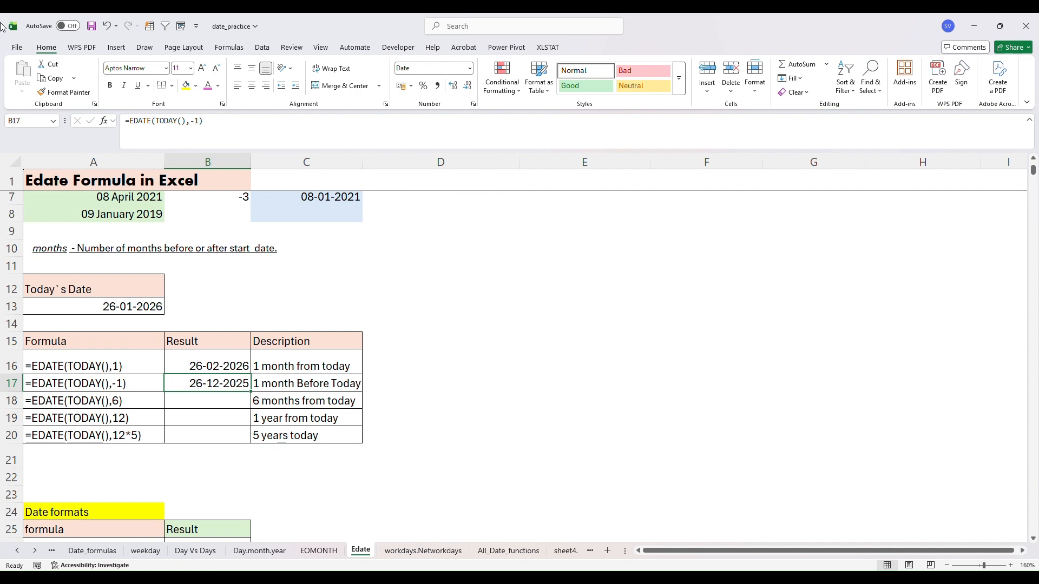
click(205, 403)
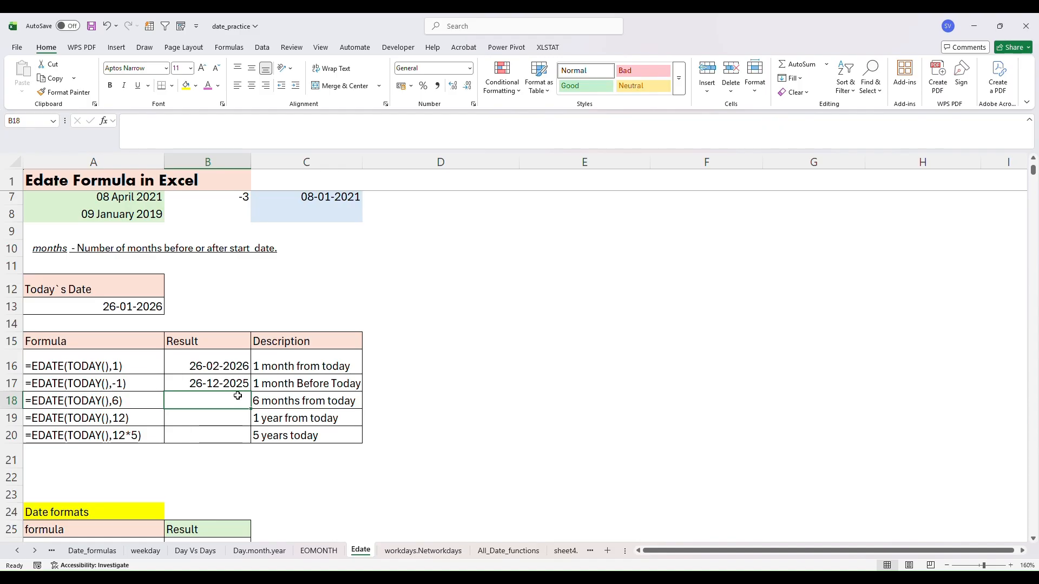
click(217, 367)
click(212, 385)
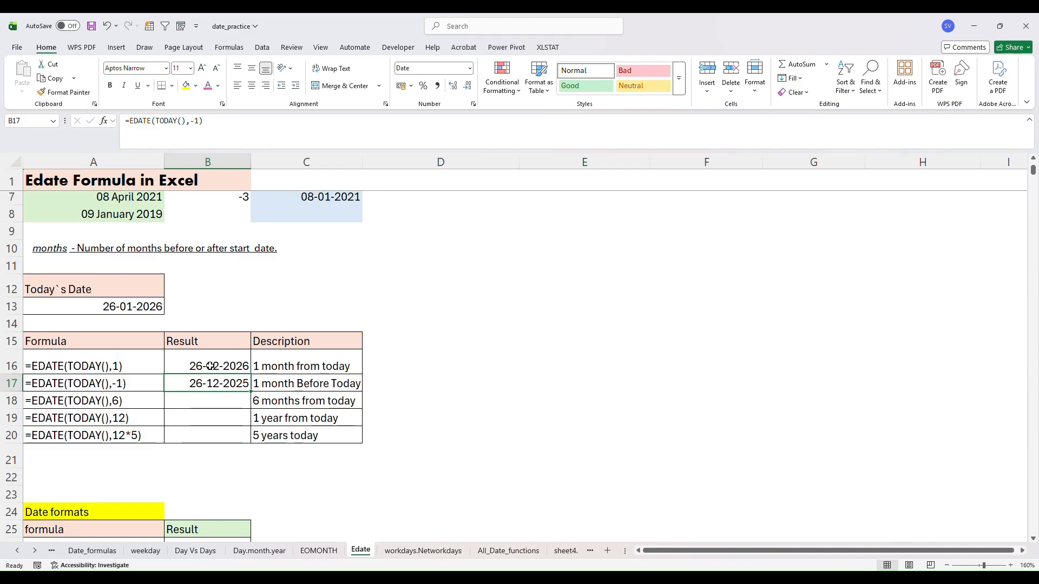
click(211, 365)
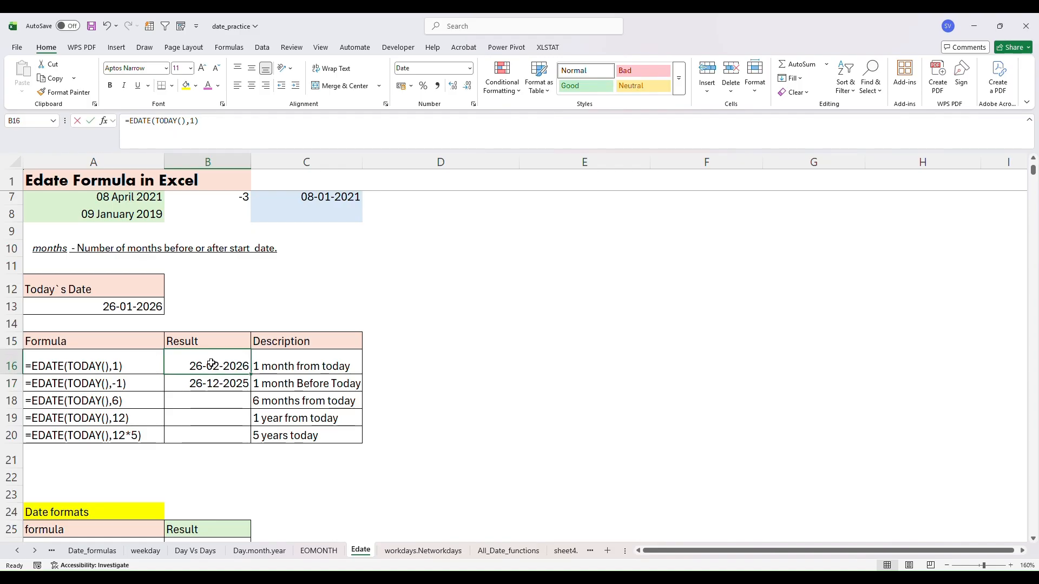
double_click(212, 364)
click(207, 389)
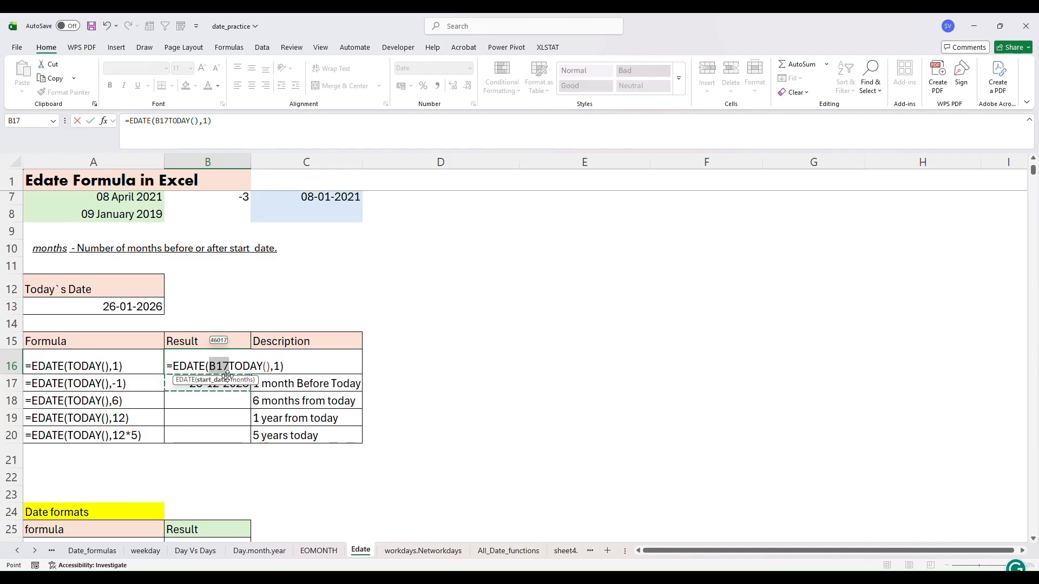
key(BackSpace)
key(BackSpace)
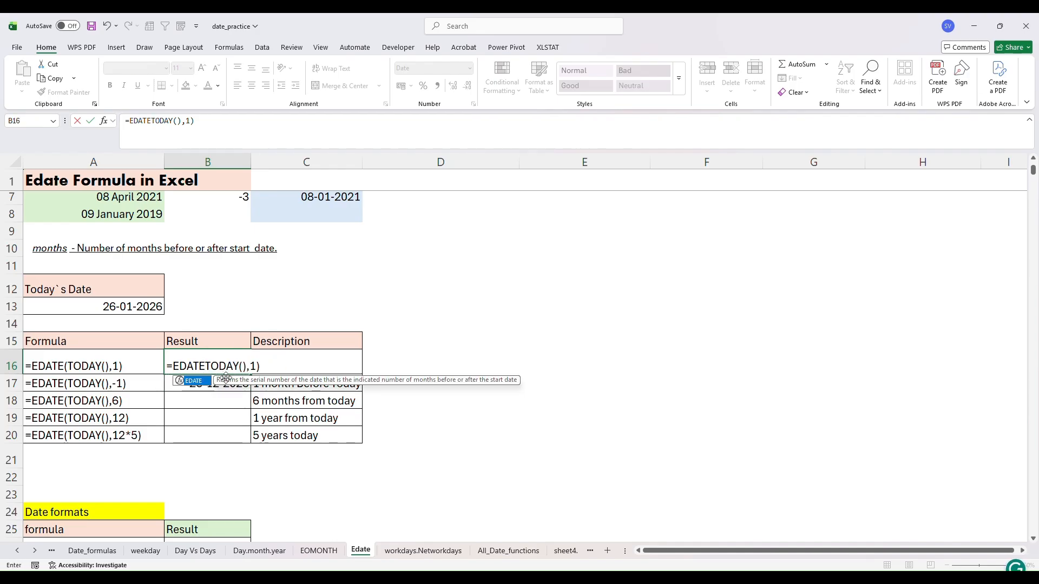
text(()
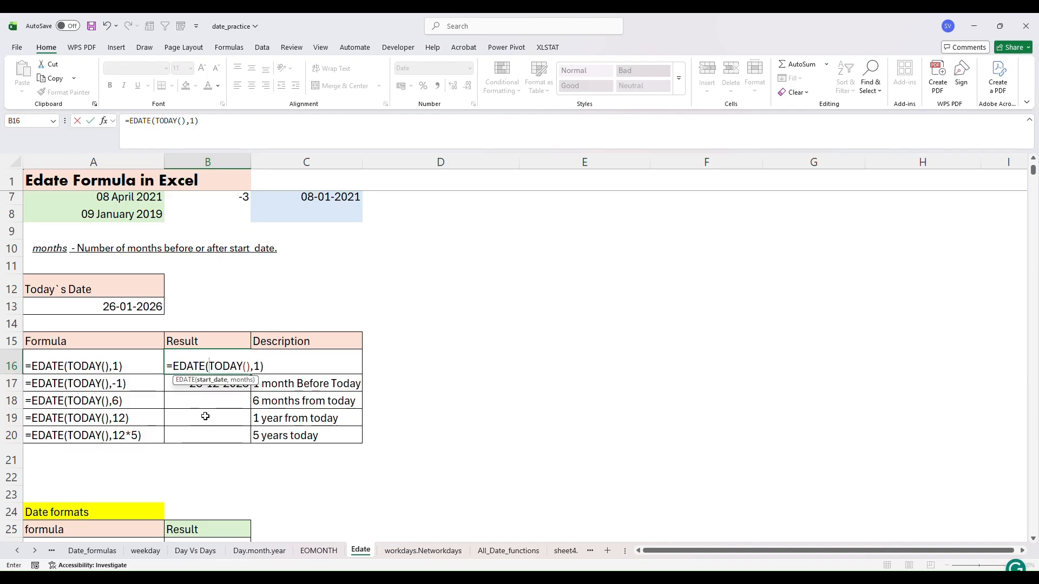
click(205, 417)
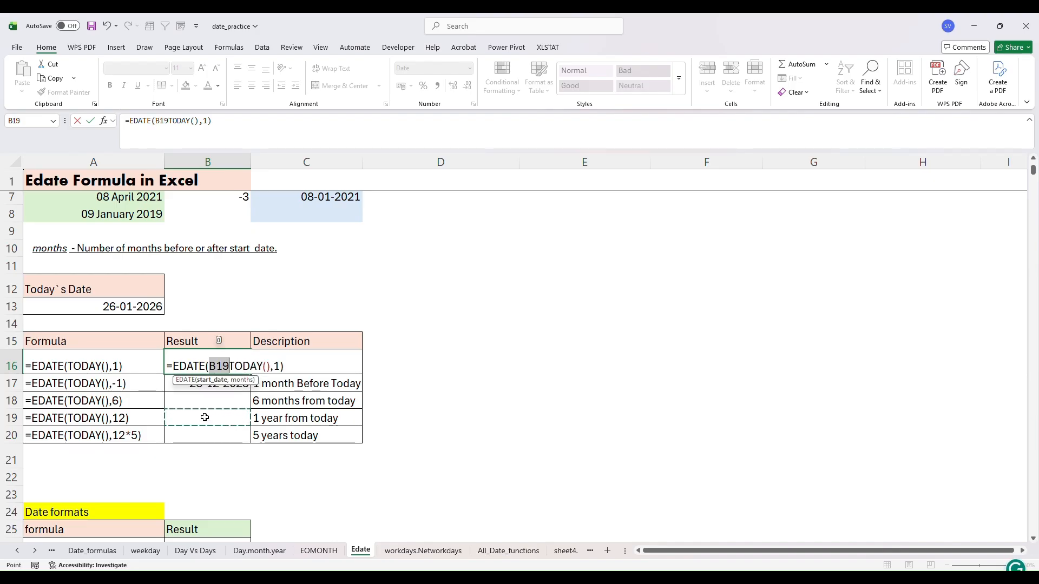
key(BackSpace)
click(269, 366)
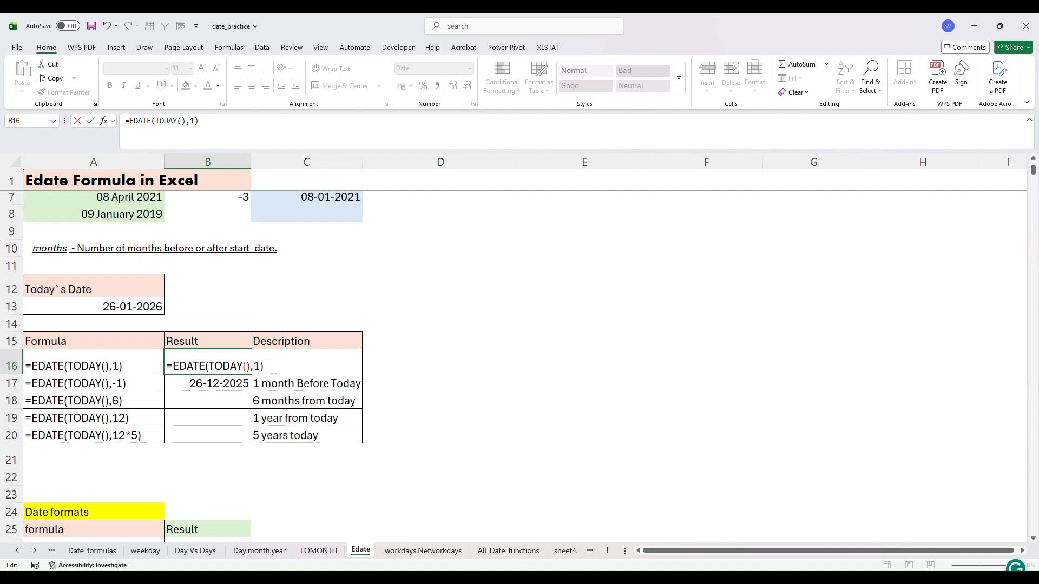
key(Return)
click(240, 416)
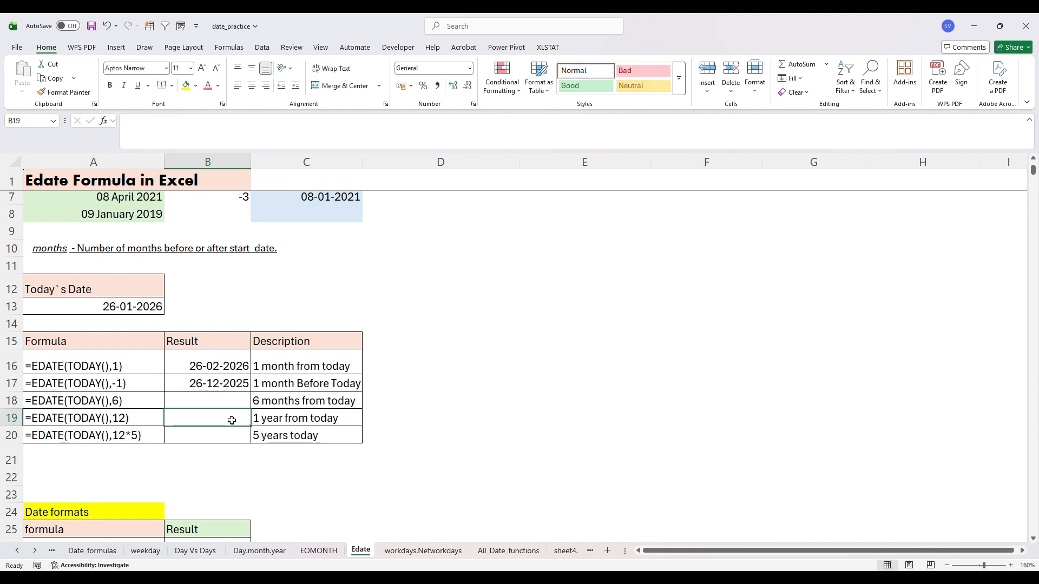
click(117, 404)
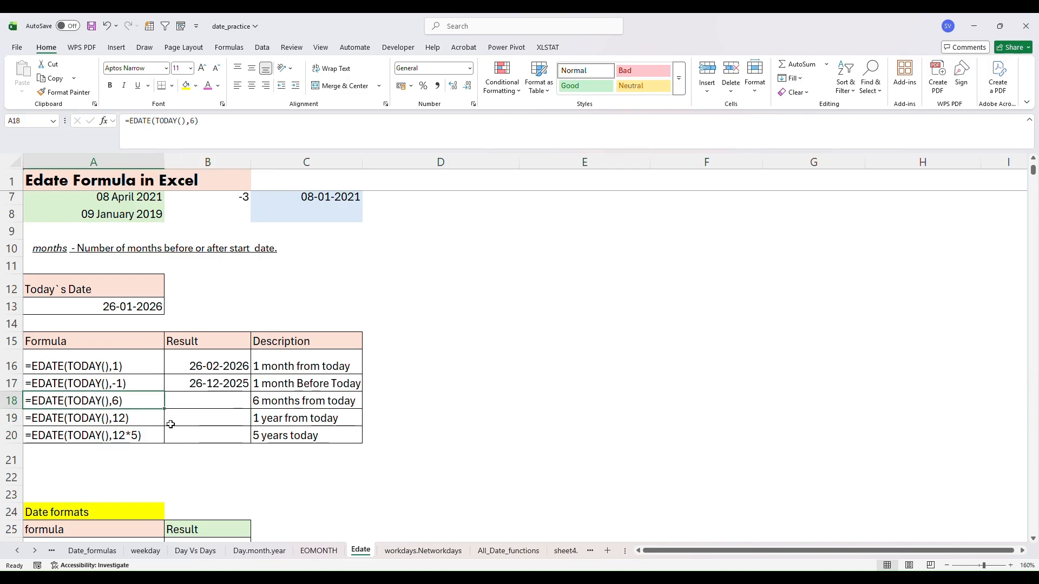
click(208, 418)
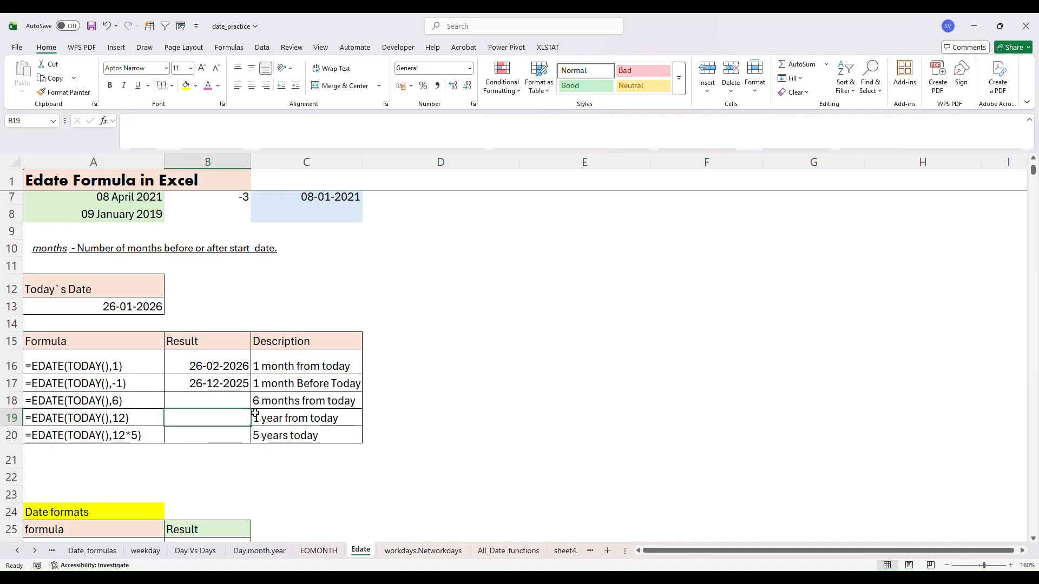
click(120, 418)
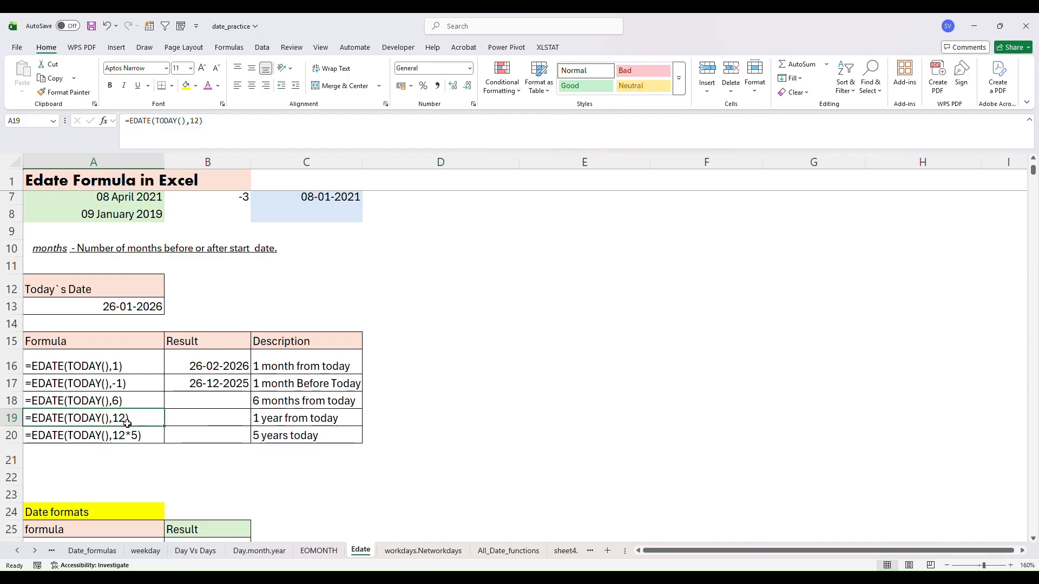
Step: Enter =EDATE(TODAY(),5*12) in B20 to get the date five years from today
click(182, 439)
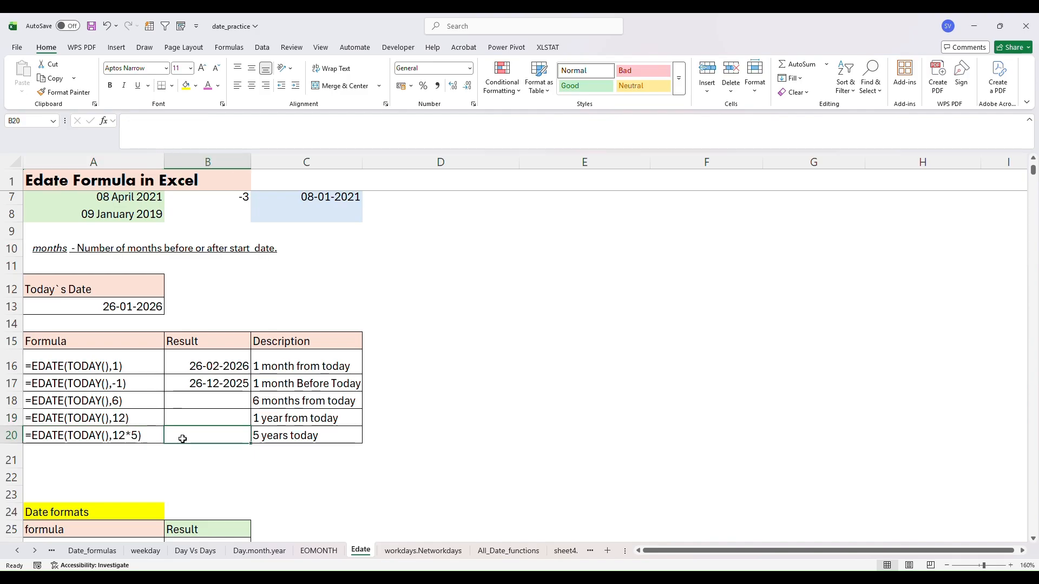
text(=)
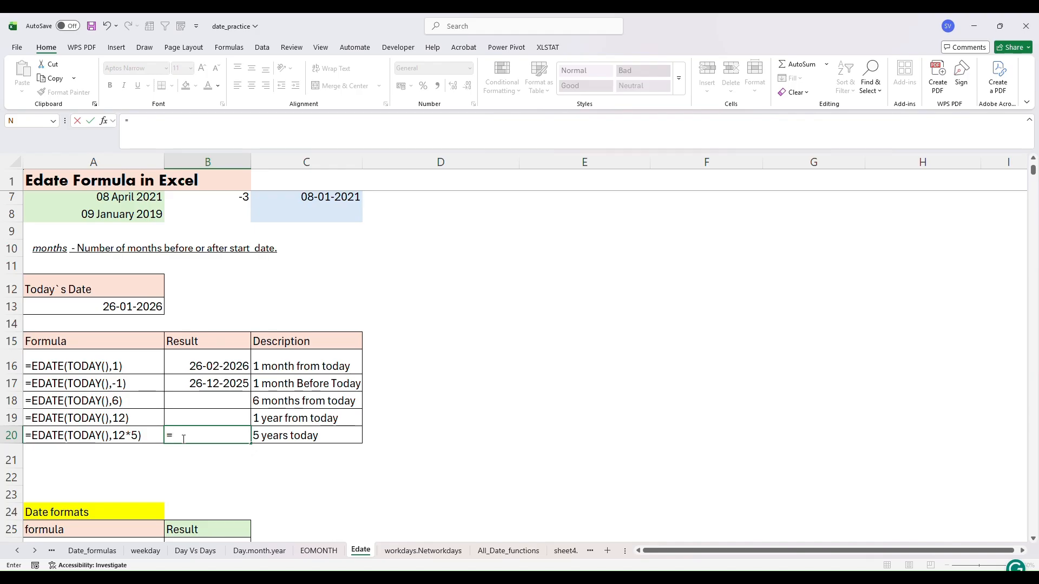
click(463, 34)
click(206, 436)
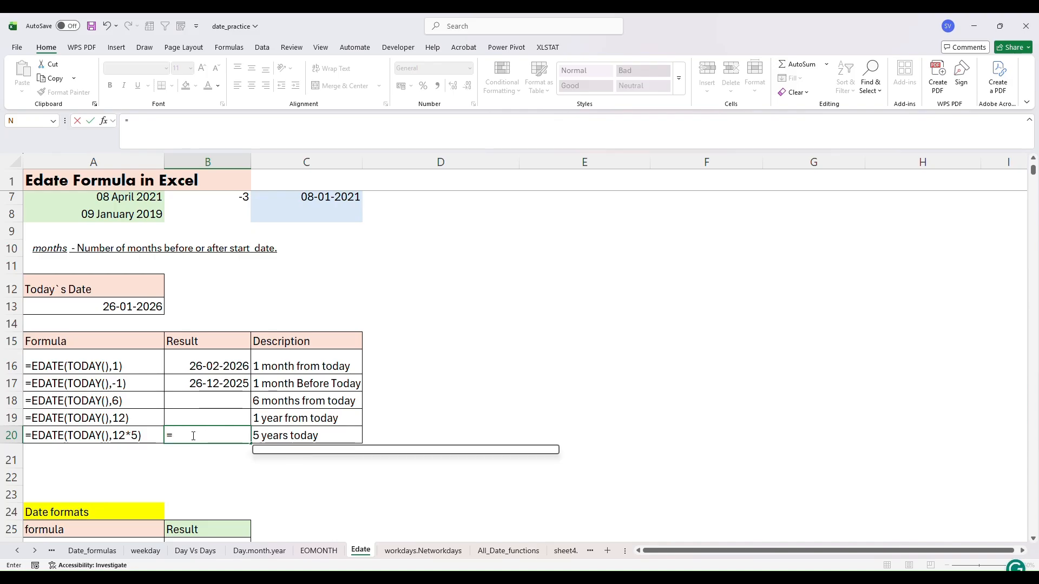
text(edate)
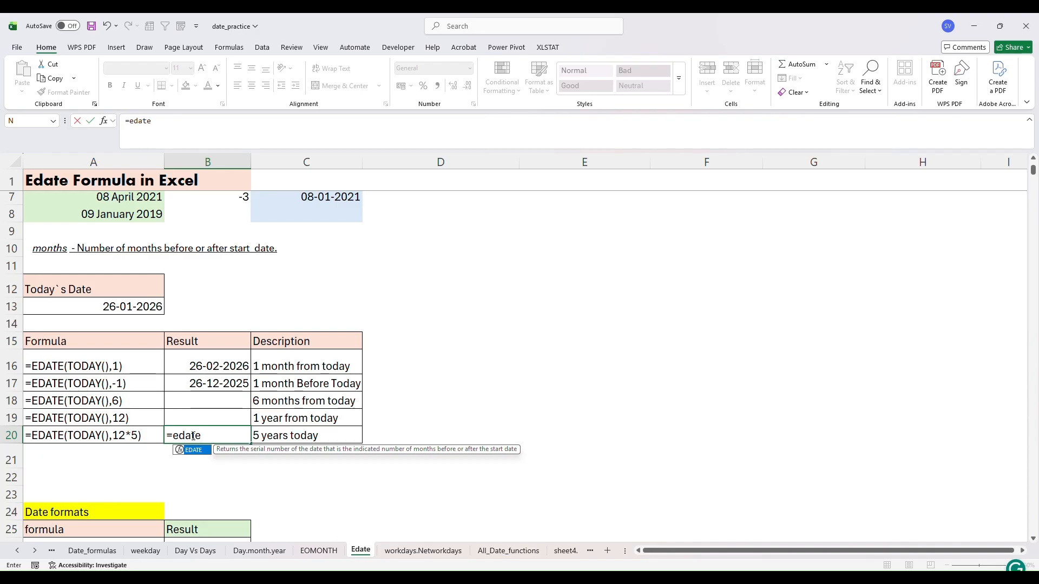
text(()
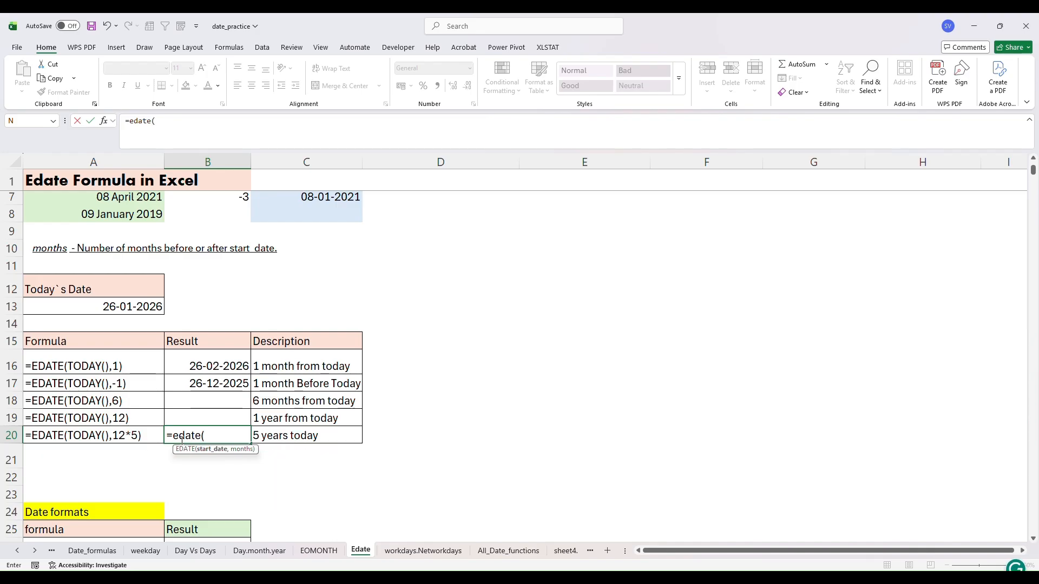
text(to)
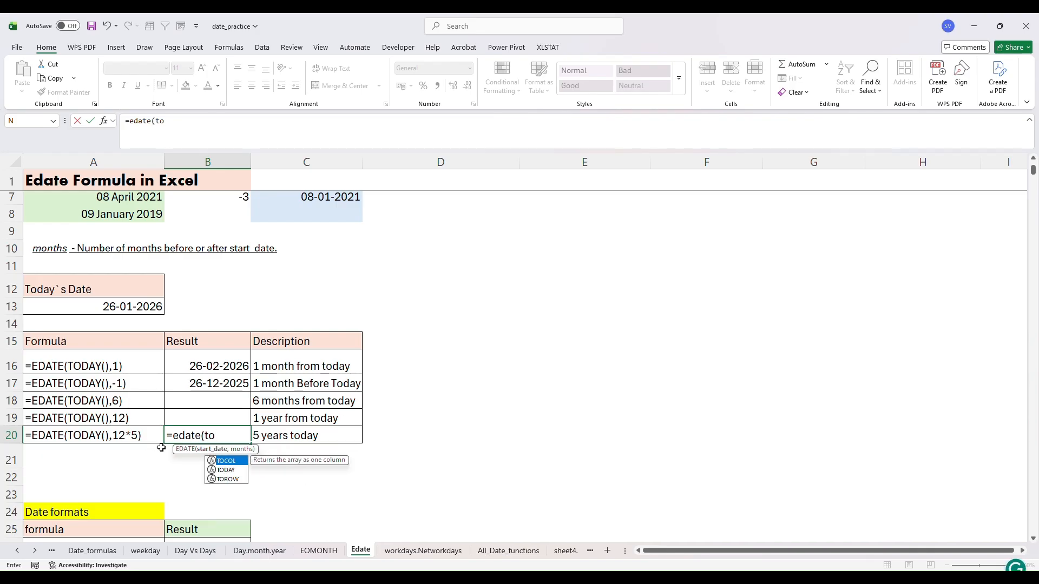
text(day()
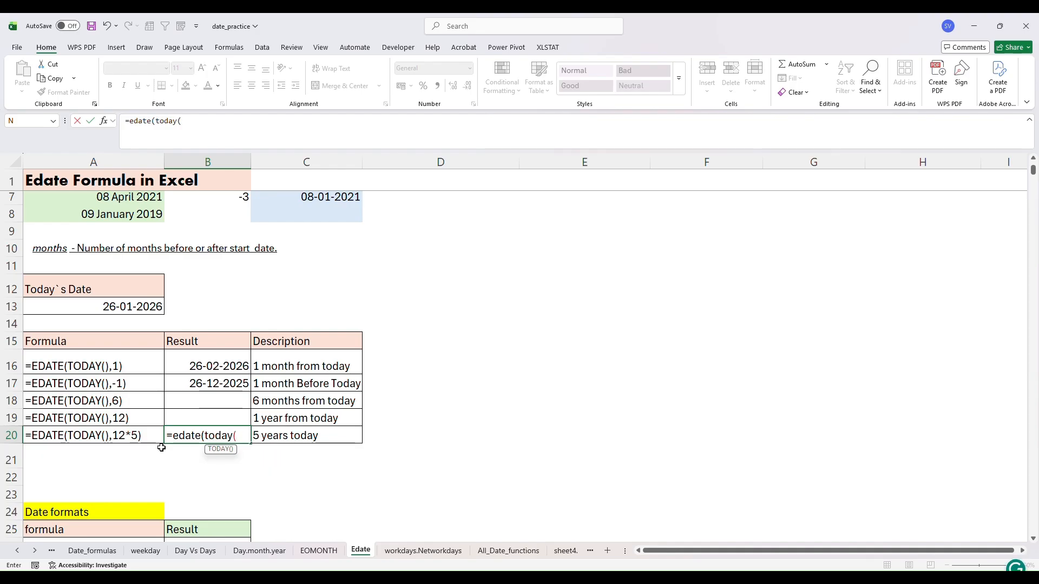
text(),)
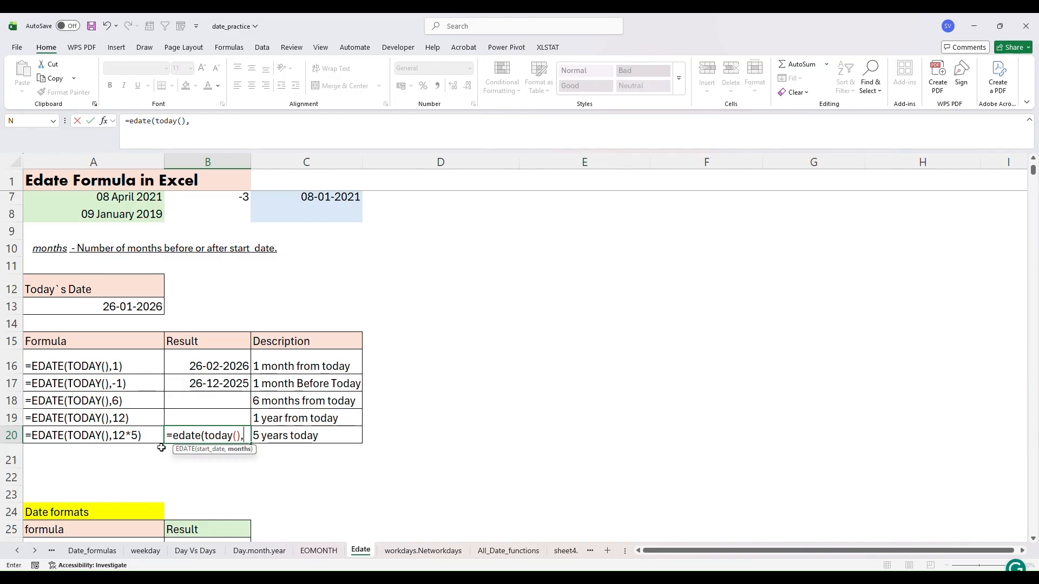
text(5)
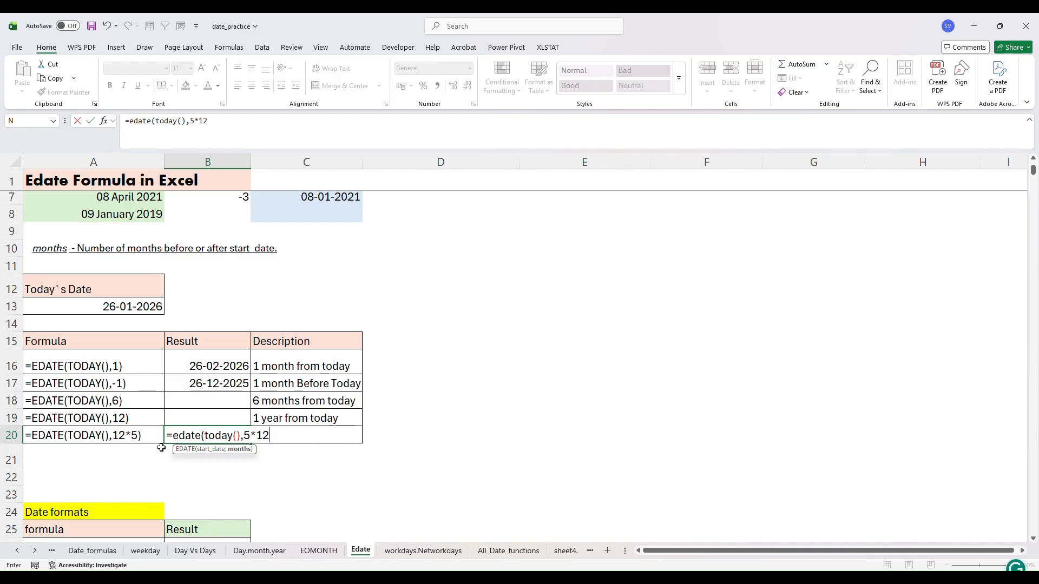
text(*12))
key(Return)
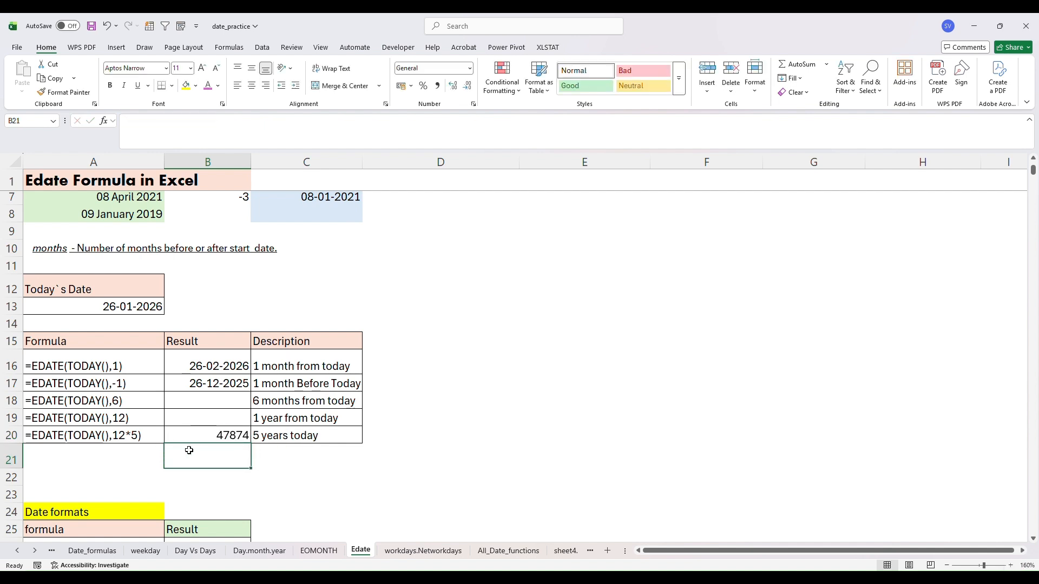
Step: Format the five-year EDATE result in B20 as a Short Date
click(215, 435)
click(469, 68)
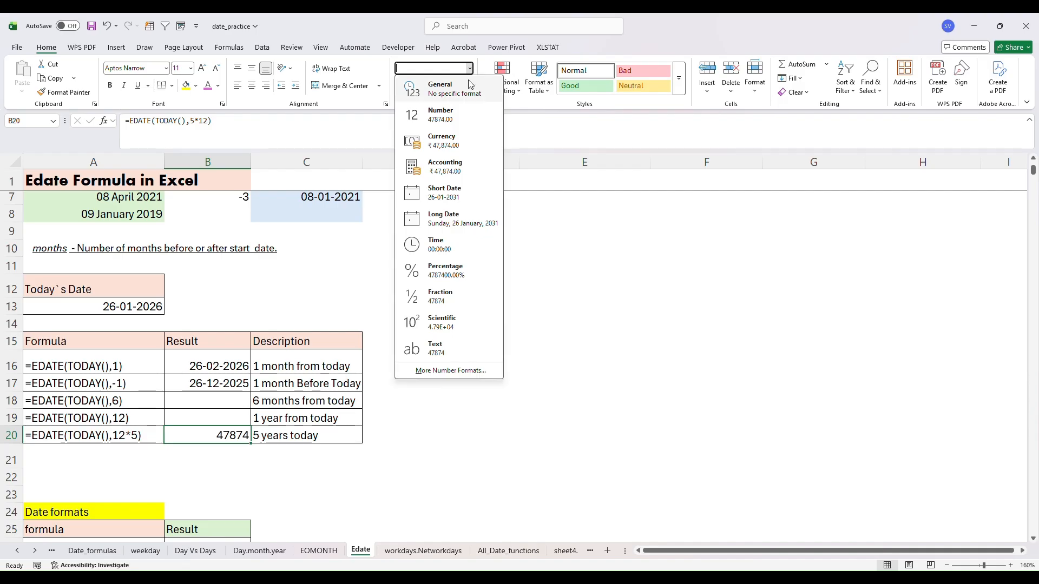
click(454, 201)
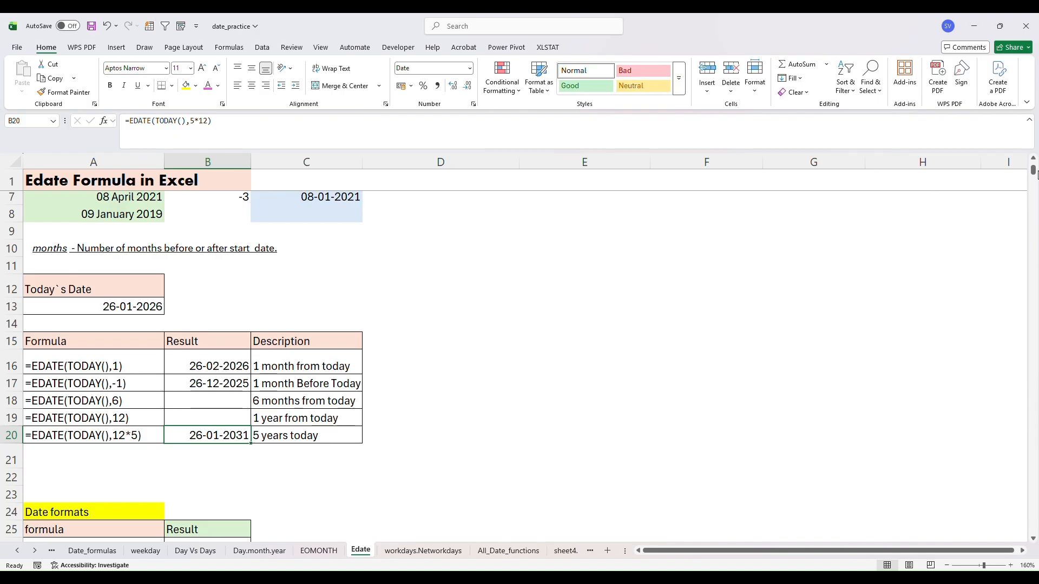
drag(1034, 171, 1035, 175)
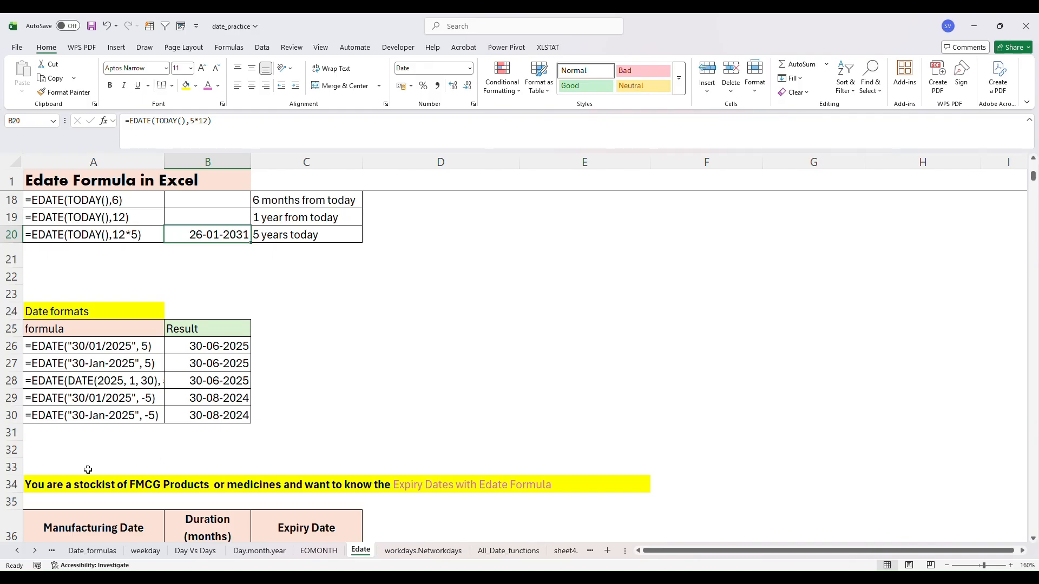
click(73, 349)
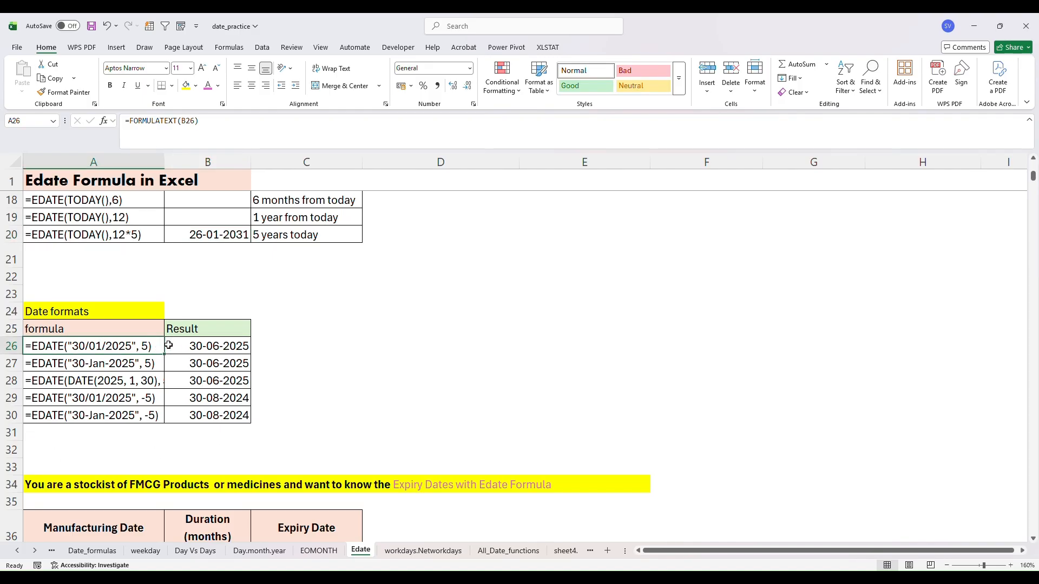
drag(1033, 178, 1033, 178)
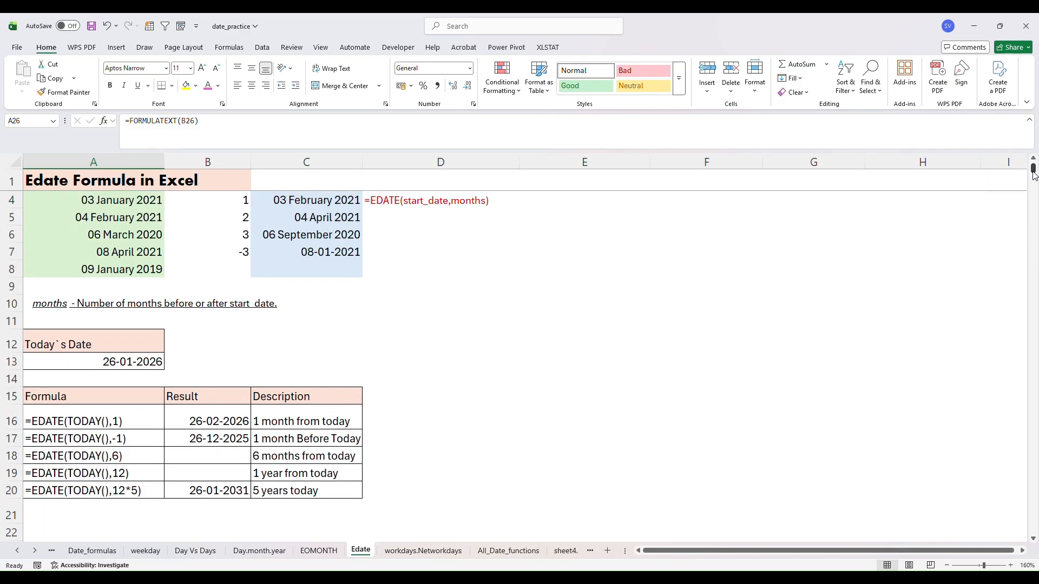
click(199, 412)
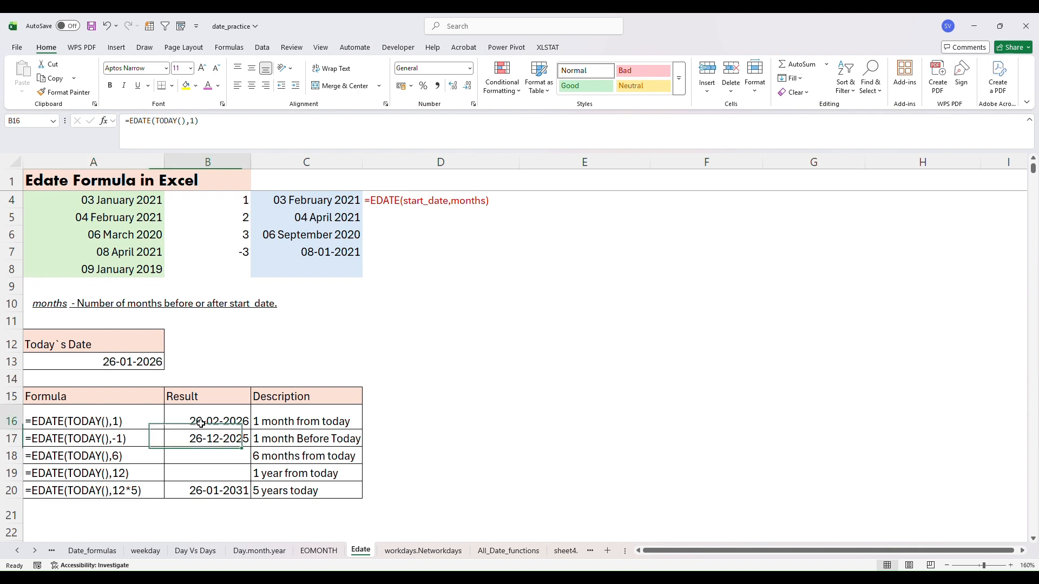
drag(1033, 174, 1033, 169)
click(310, 309)
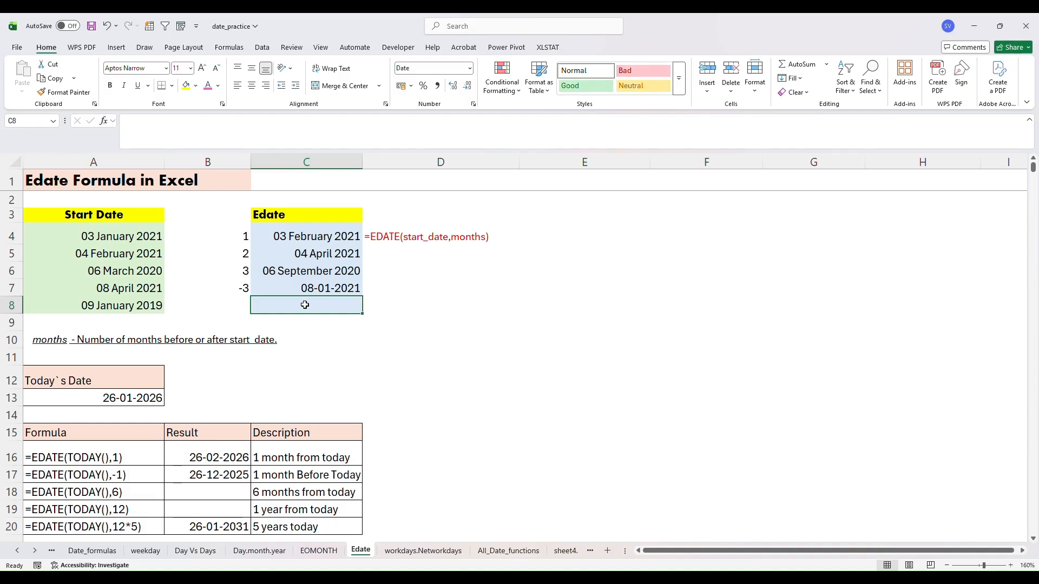
text(=)
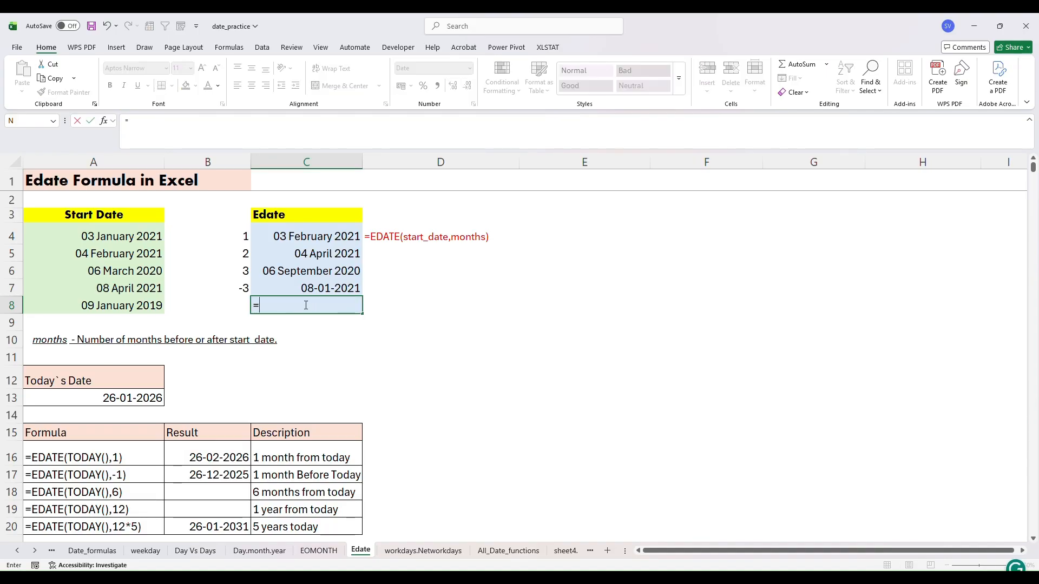
text(edate)
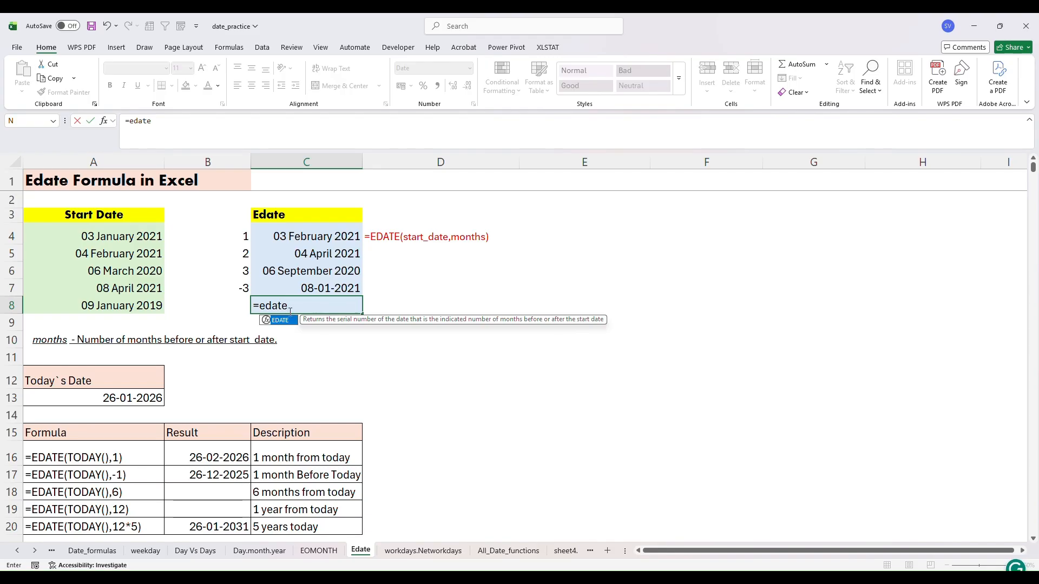
key(BackSpace)
key(BackSpace)
key(BackSpace)
key(BackSpace)
key(BackSpace)
key(BackSpace)
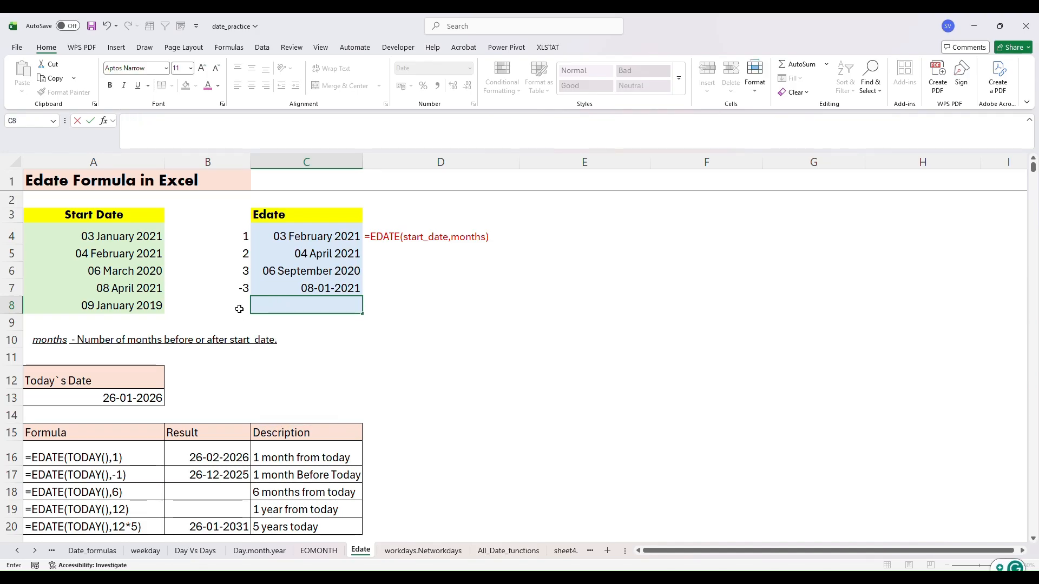
Step: Enter 6 in B8 as the month offset for the start date in A8
click(241, 307)
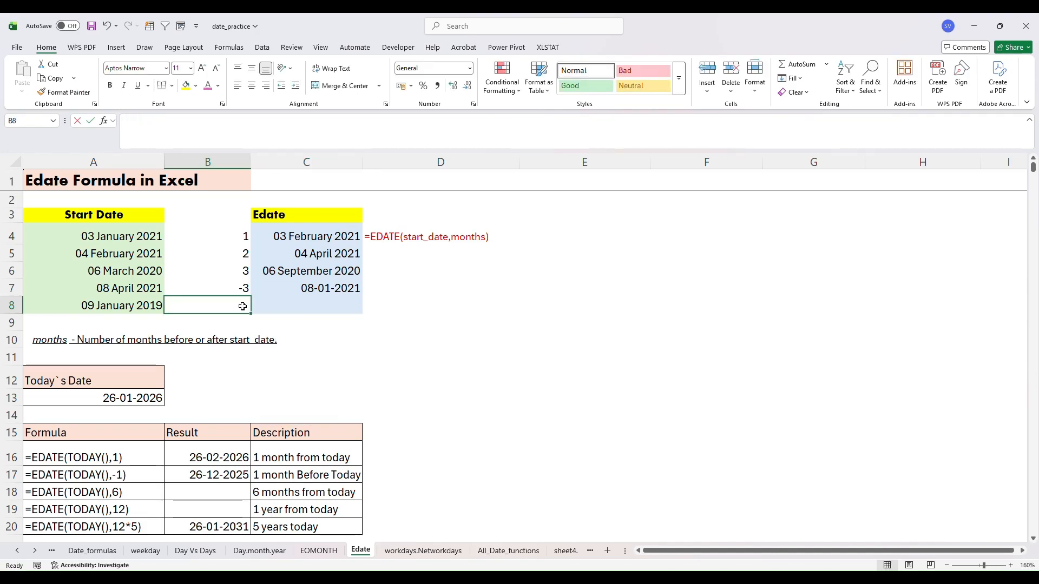
text(6)
click(260, 310)
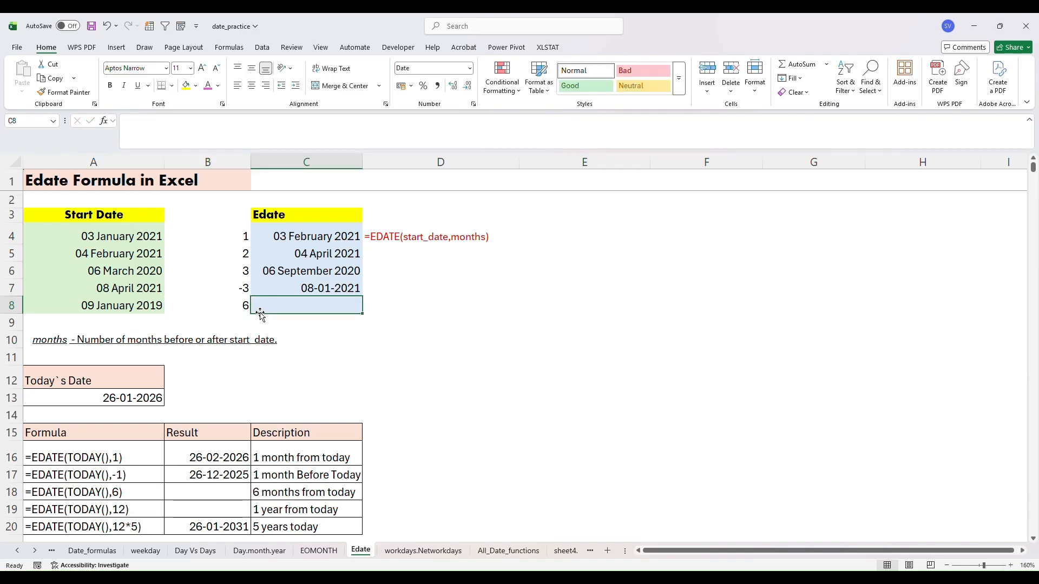
Step: Enter =EDATE(A8,B8) in C8 to get the date six months after the start date in A8
double_click(261, 304)
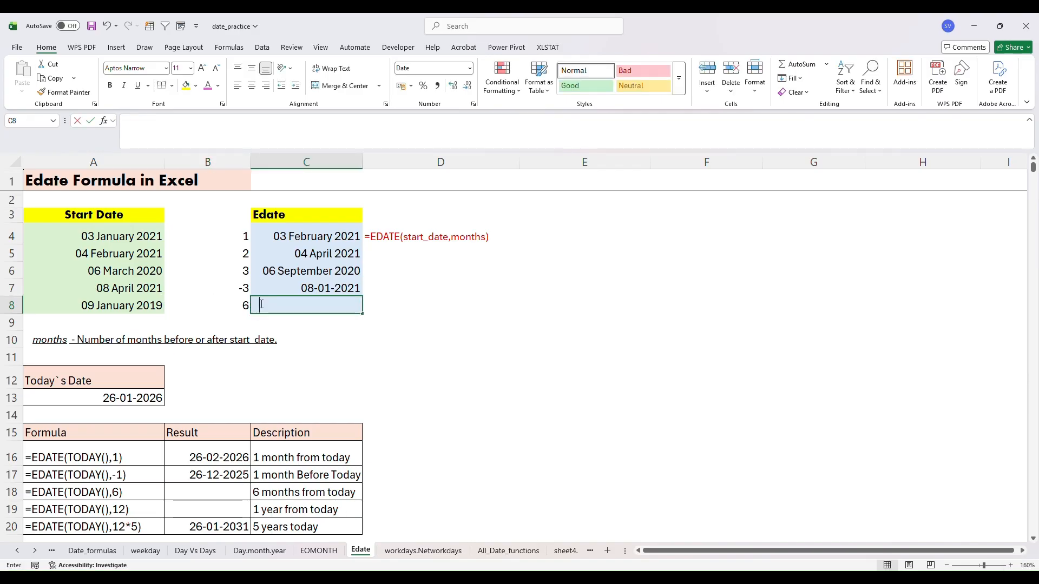
text(=edate)
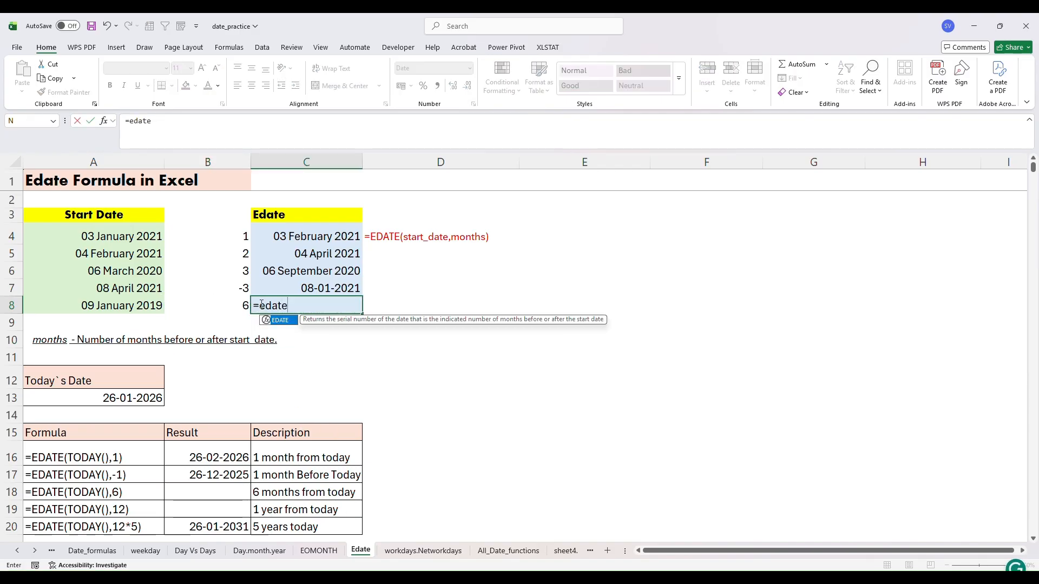
text(()
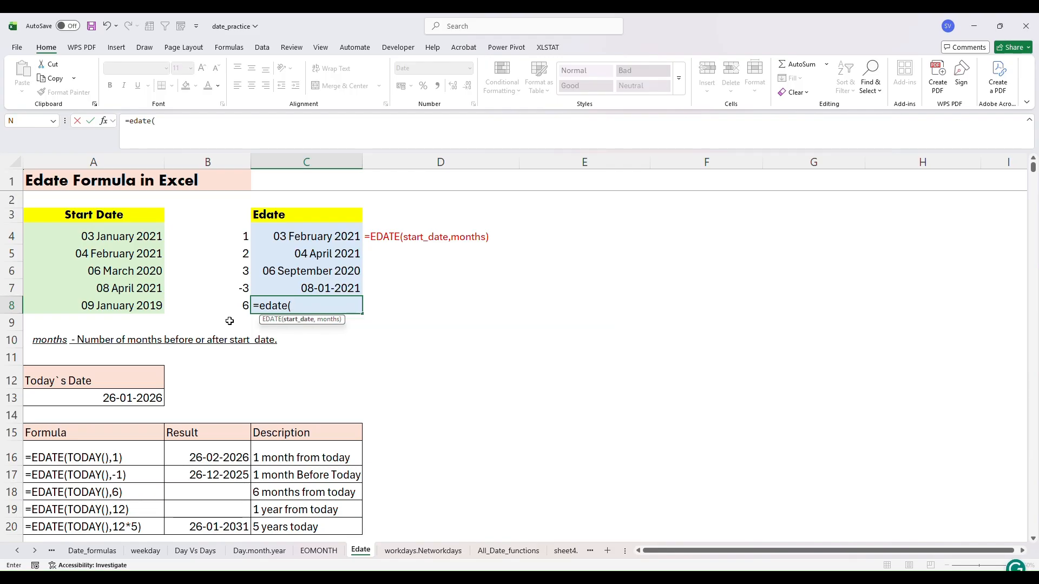
click(154, 310)
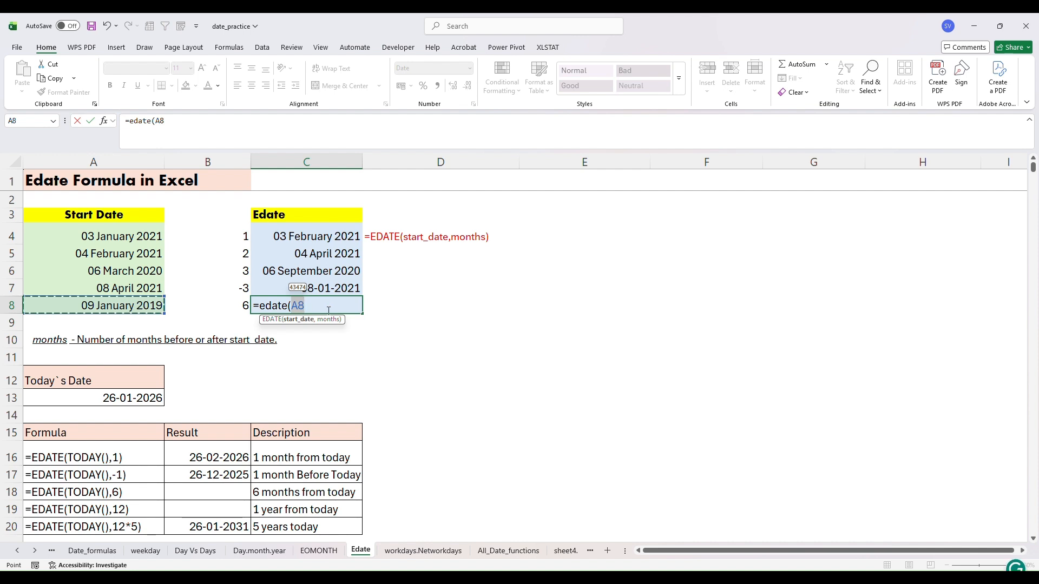
text(,)
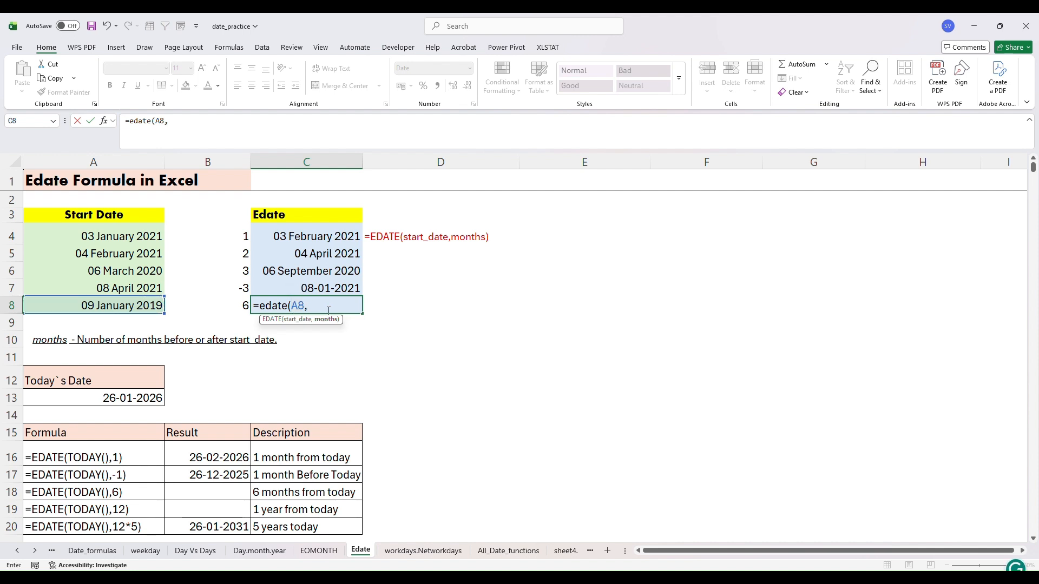
click(241, 307)
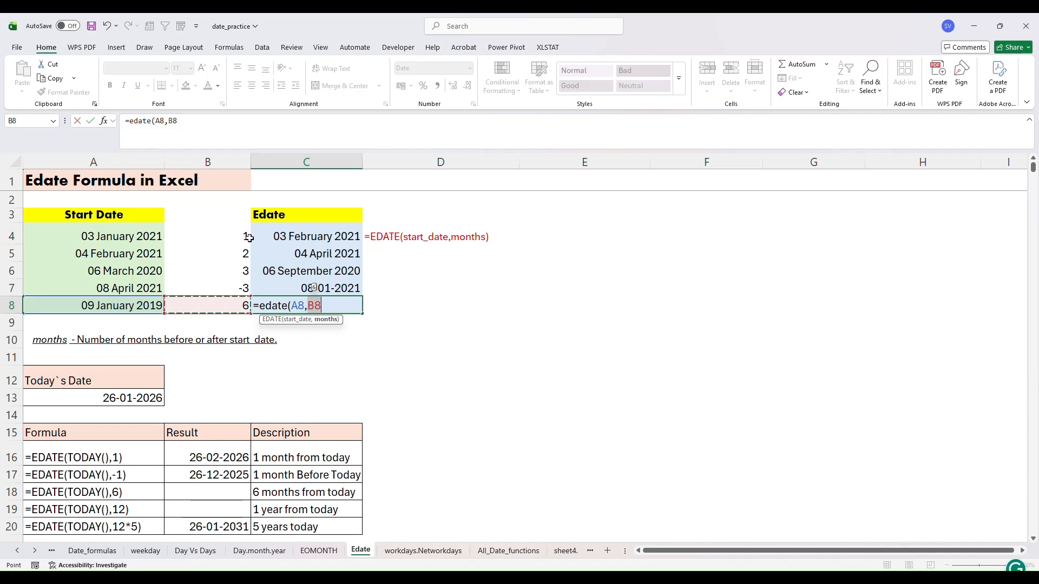
text())
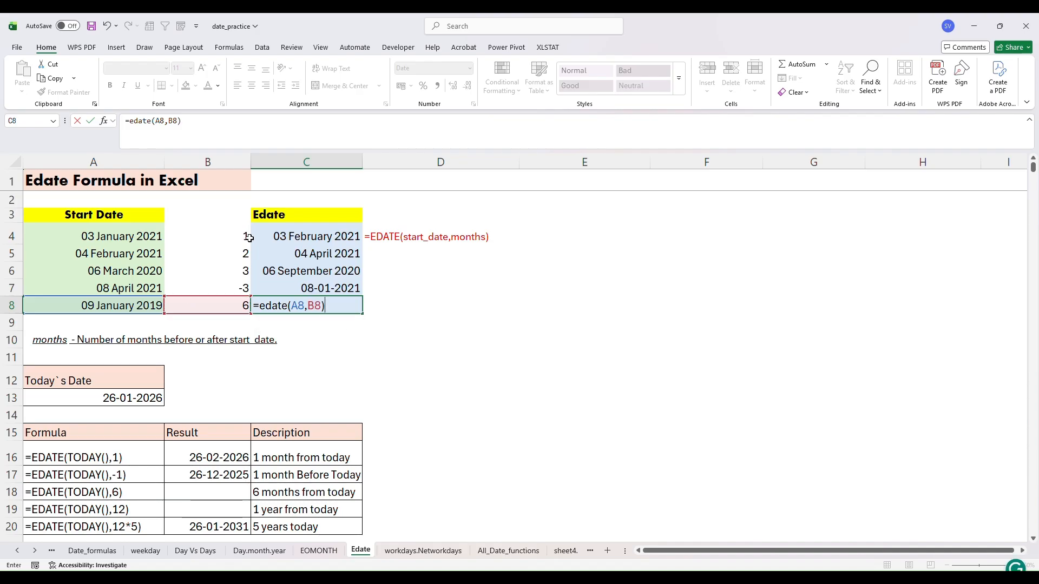
key(Return)
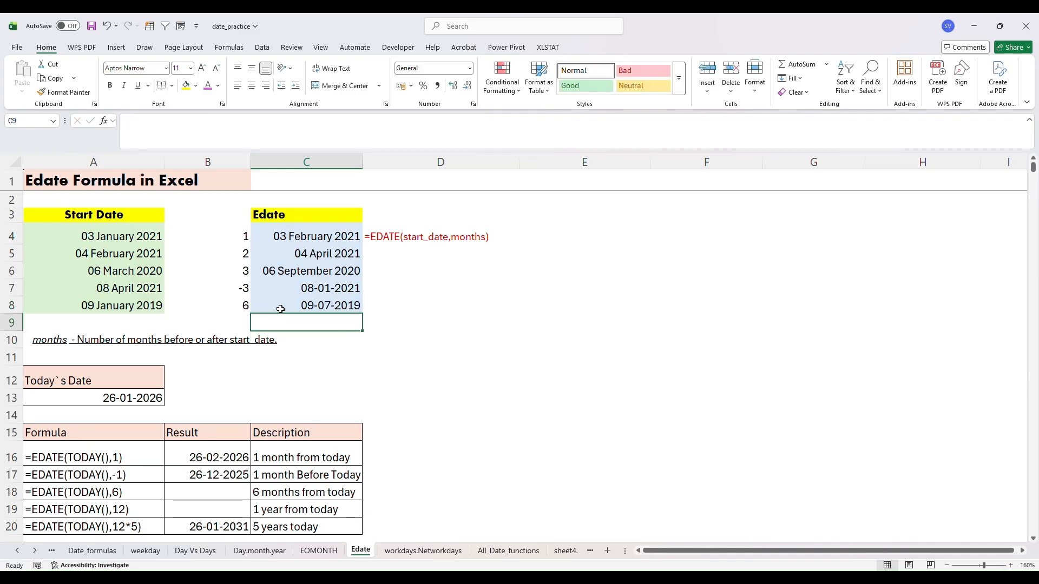
click(299, 308)
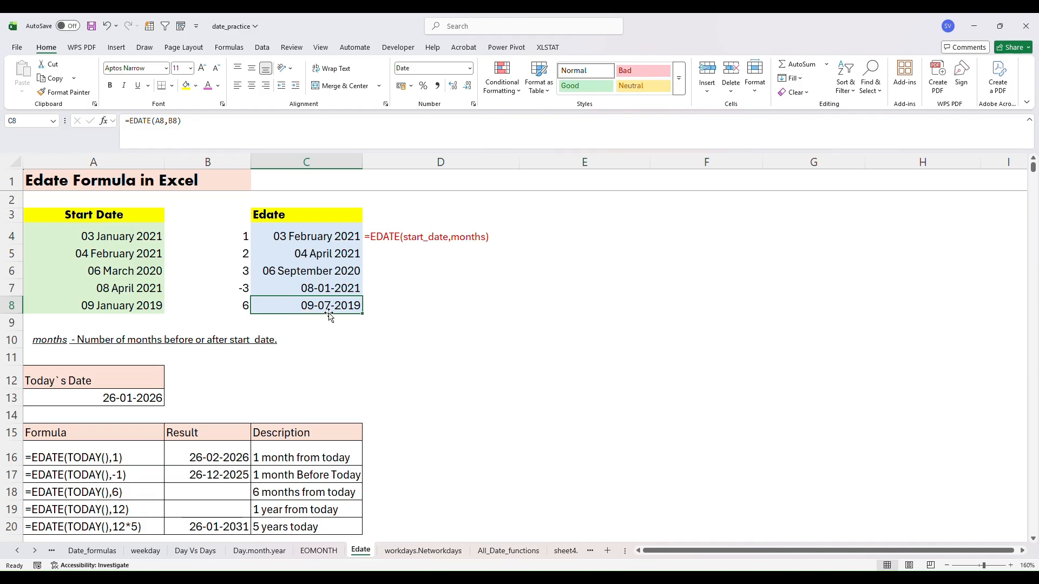
Step: Add the heading "months" in B3 above the month offsets
click(208, 210)
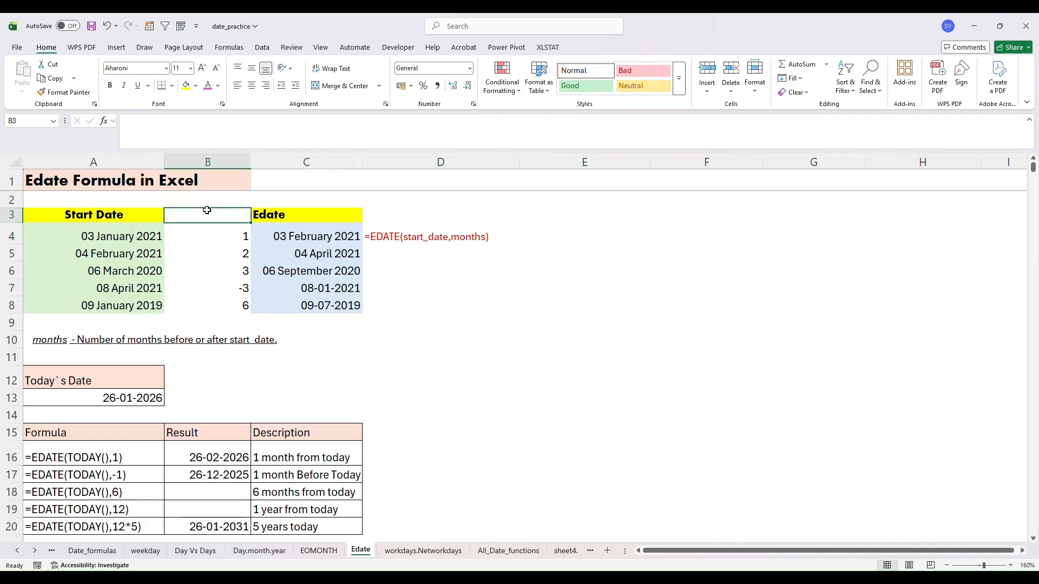
text(month)
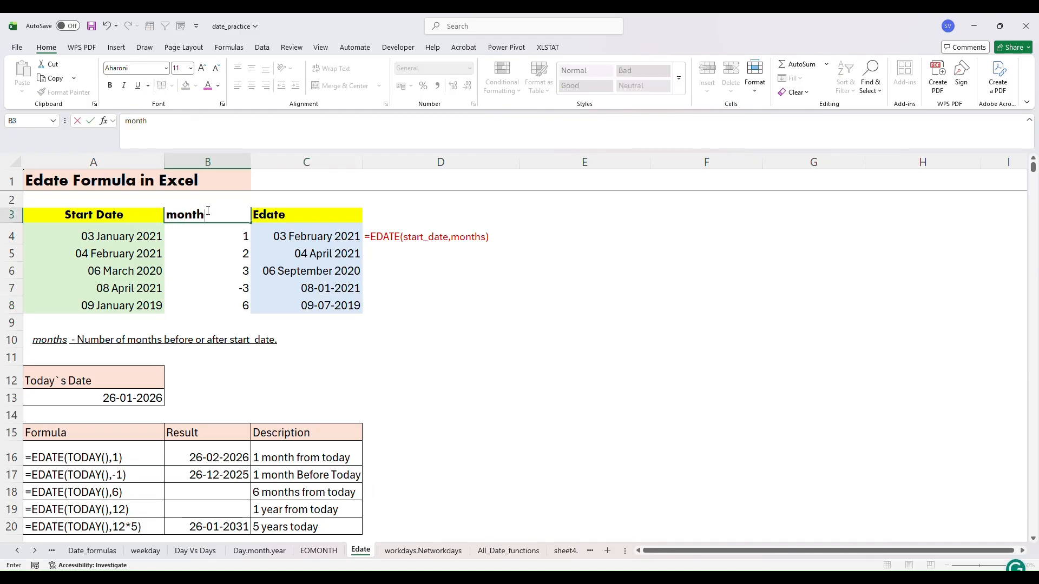
text(s)
click(377, 332)
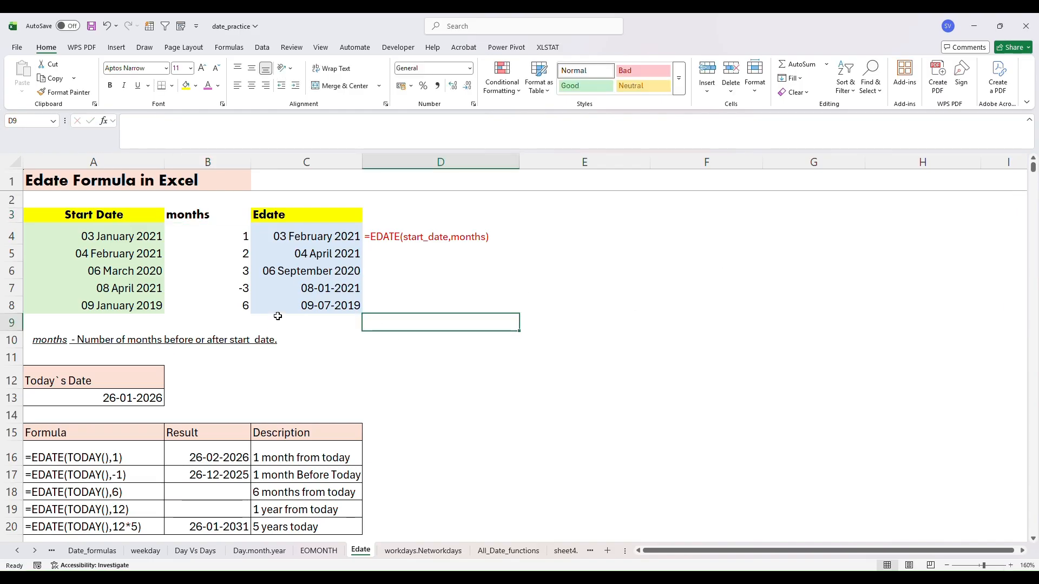
Step: Review the formula in C8 and the Date formats examples in A26:A30 that use text dates and the DATE function
click(301, 306)
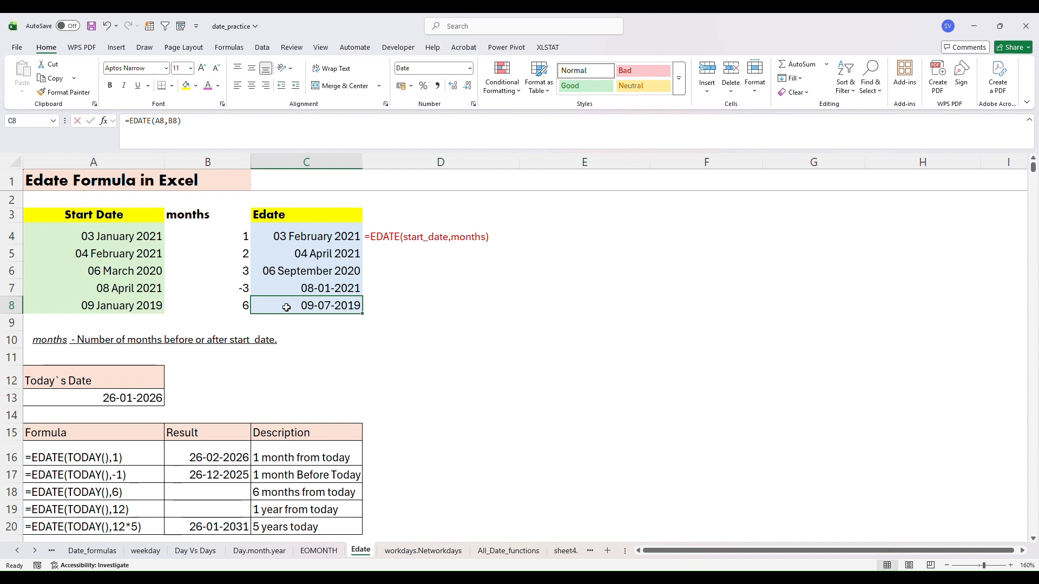
double_click(286, 306)
drag(1033, 167, 1034, 181)
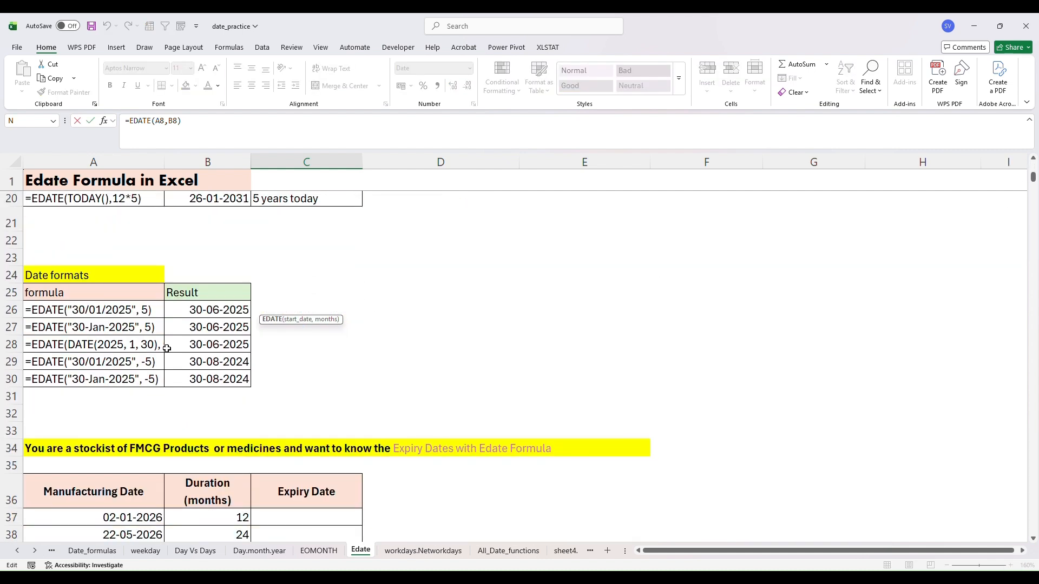
click(69, 317)
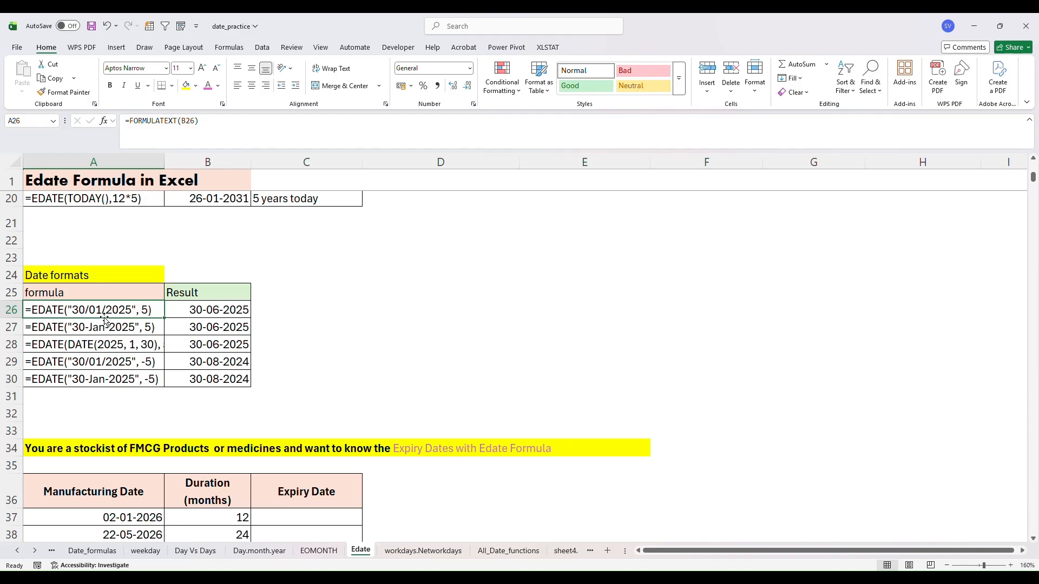
click(83, 335)
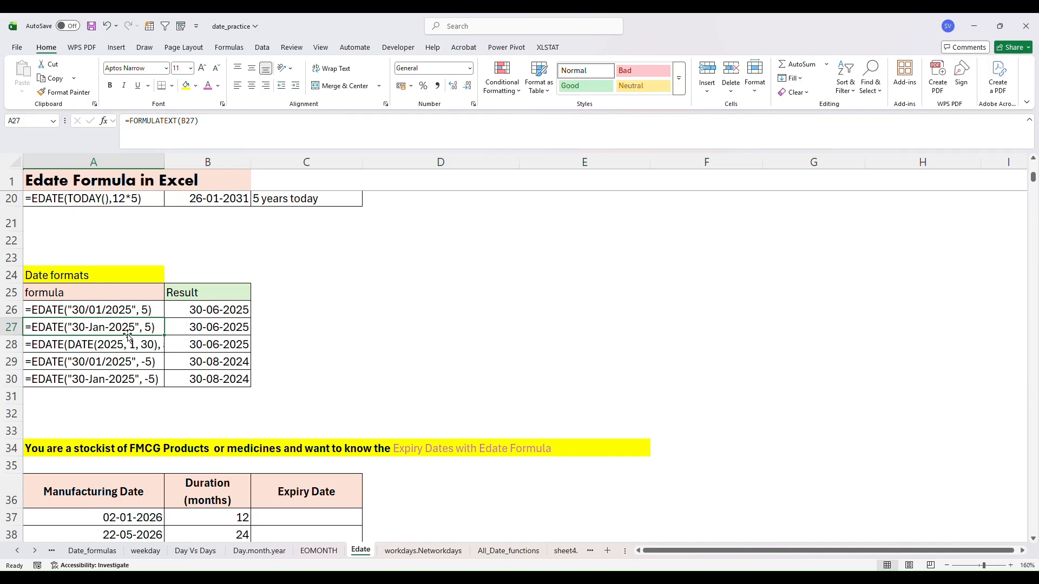
click(81, 381)
click(82, 367)
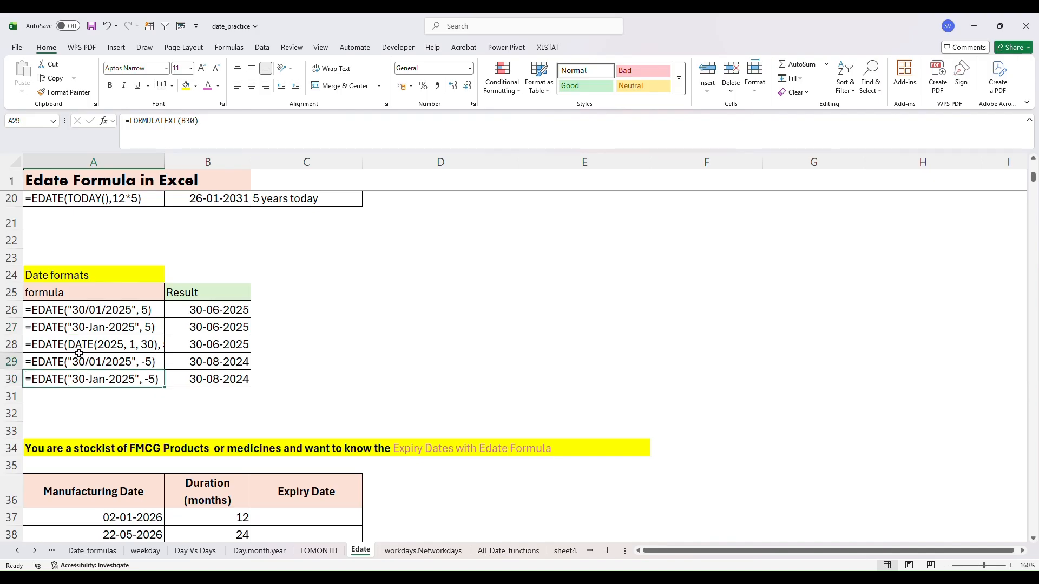
click(80, 344)
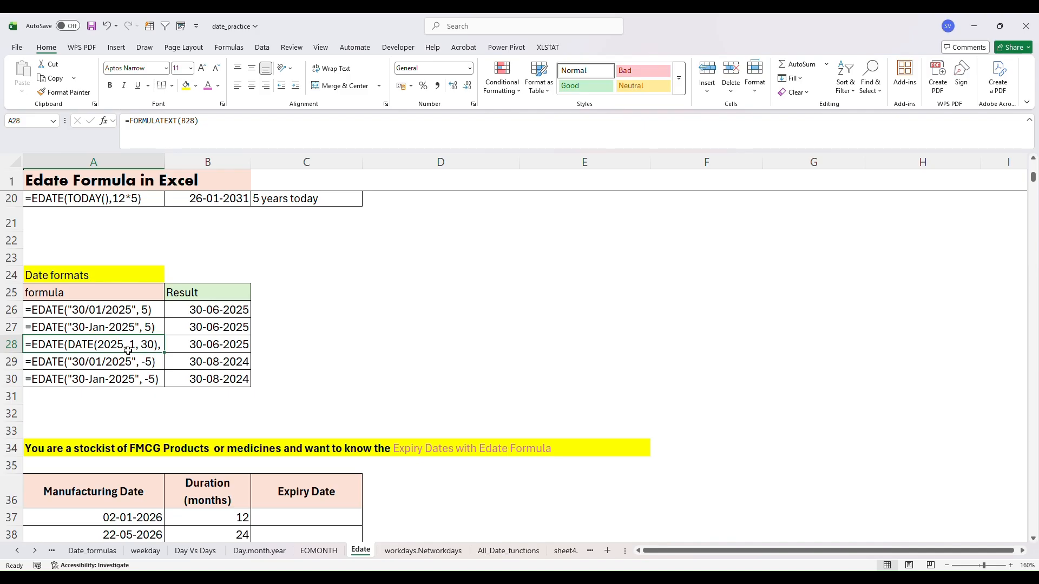
click(102, 317)
click(102, 349)
Step: Read the exercise statement in row 34 about finding expiry dates of FMCG products or medicines with EDATE
drag(1034, 176, 1035, 185)
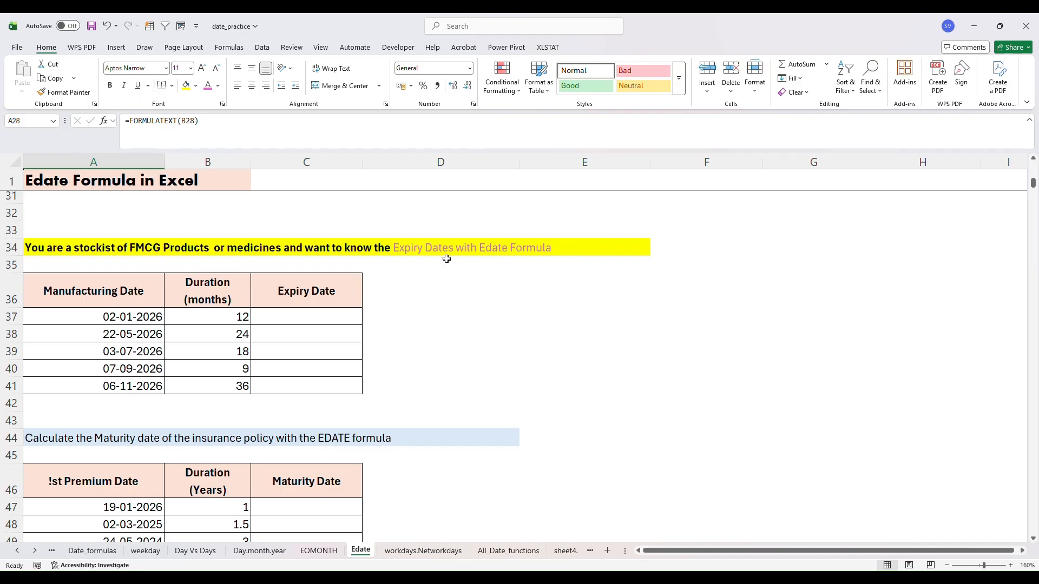
click(216, 250)
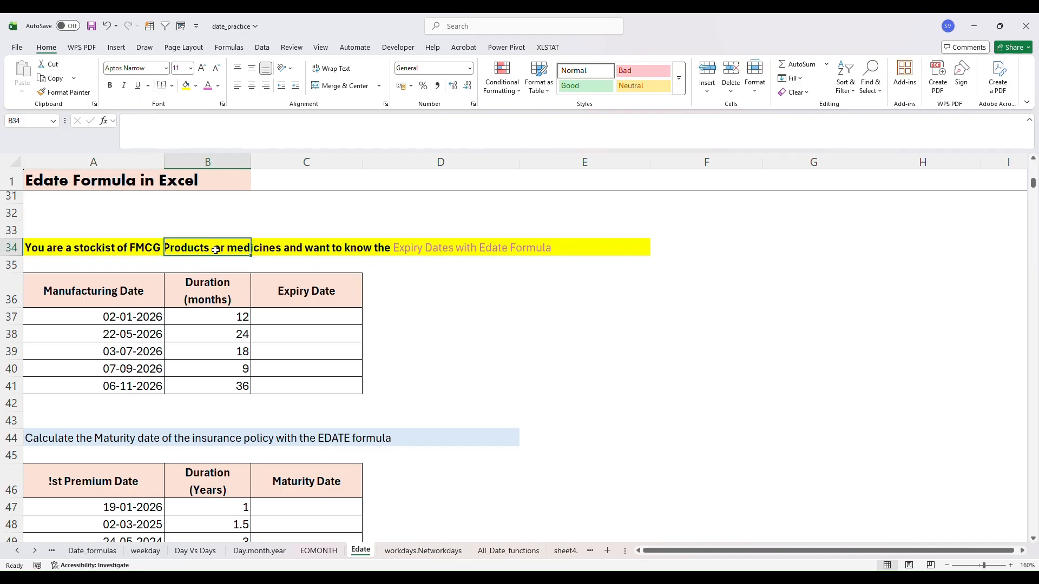
click(150, 250)
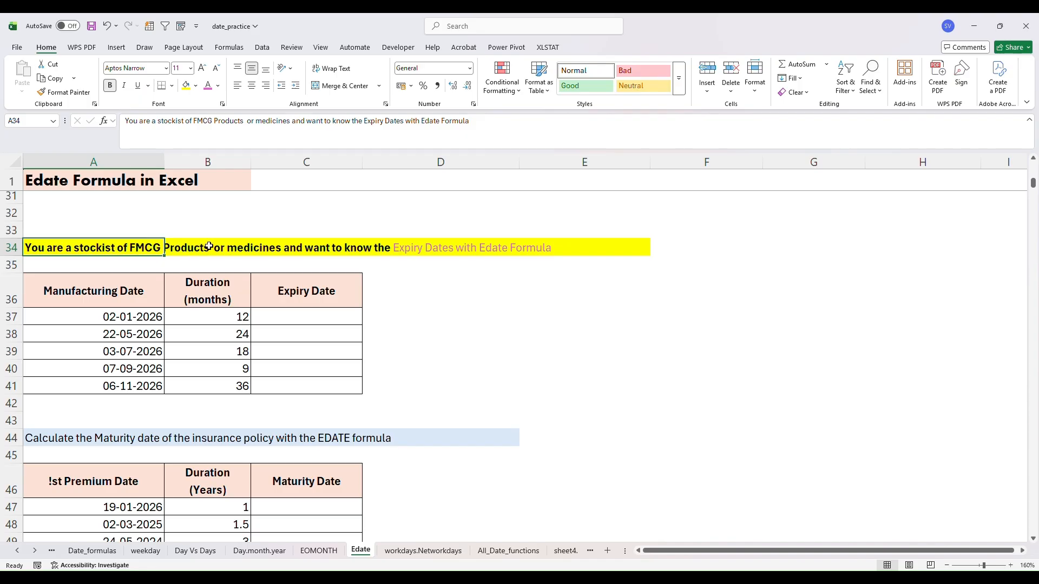
click(261, 250)
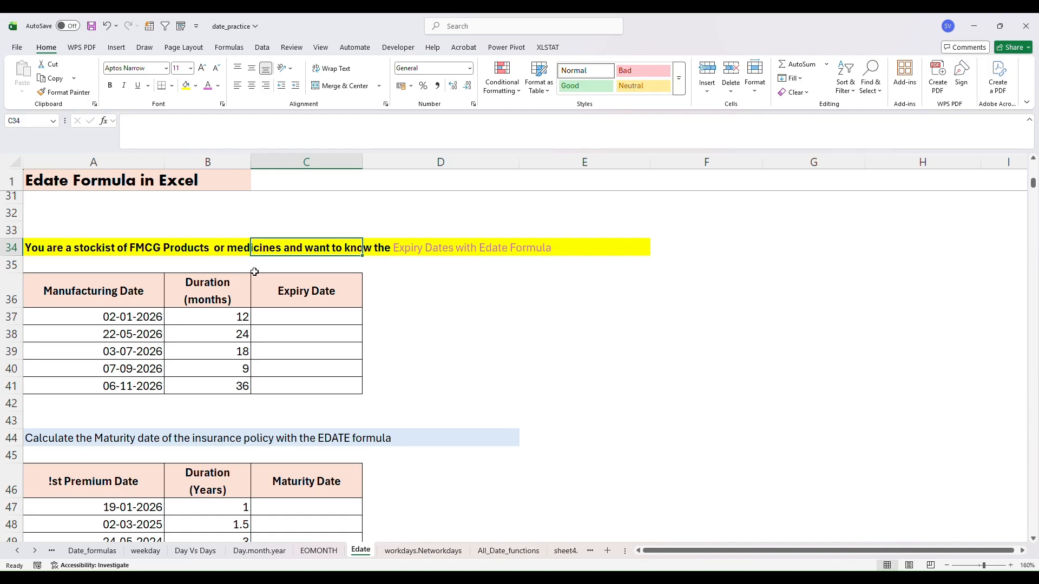
click(399, 248)
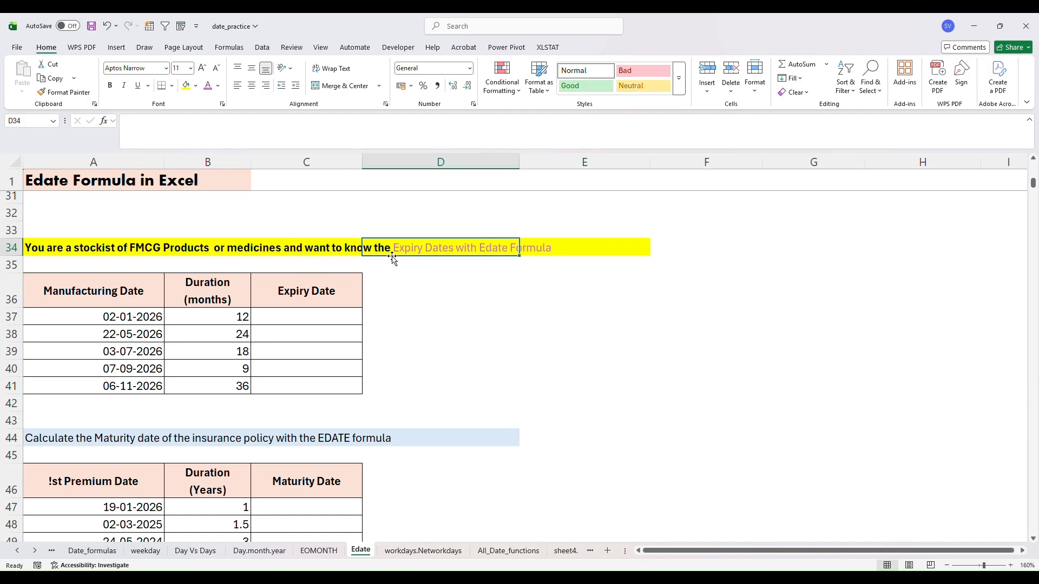
Step: Enter =EDATE(A37,B37) in C37 to get the expiry date from the first manufacturing date and its duration in months
click(549, 252)
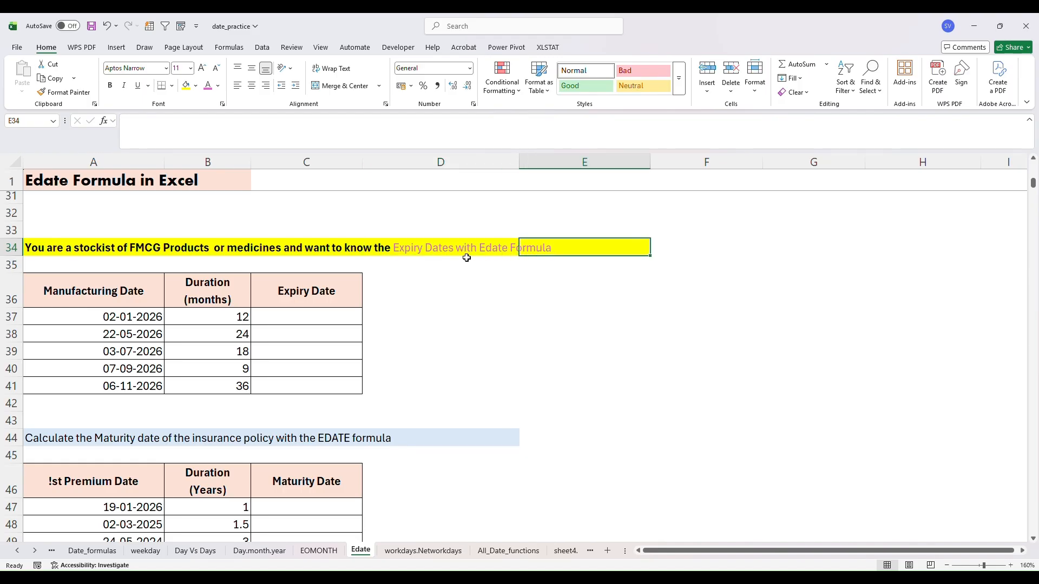
click(305, 321)
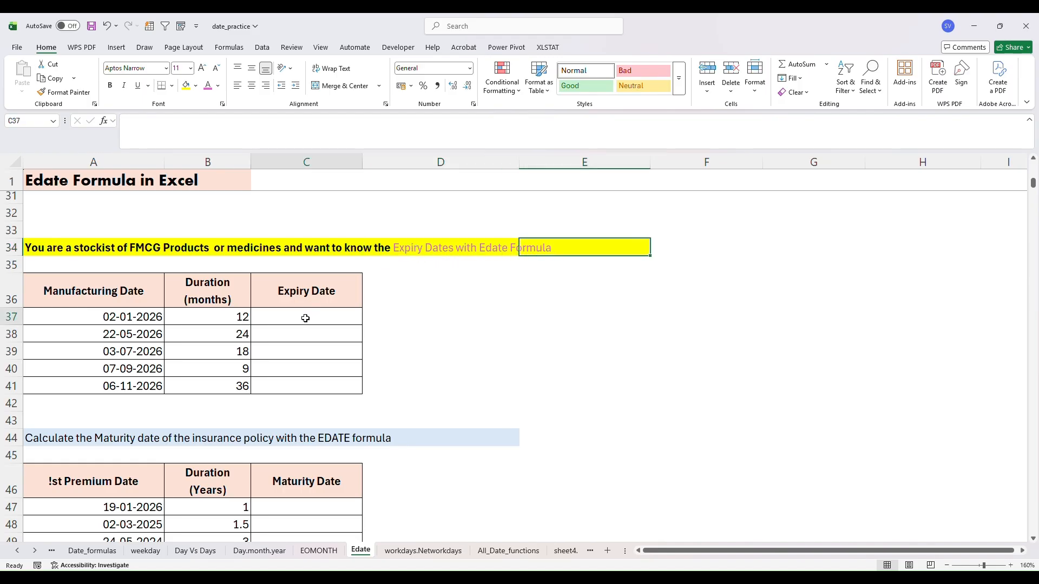
click(122, 316)
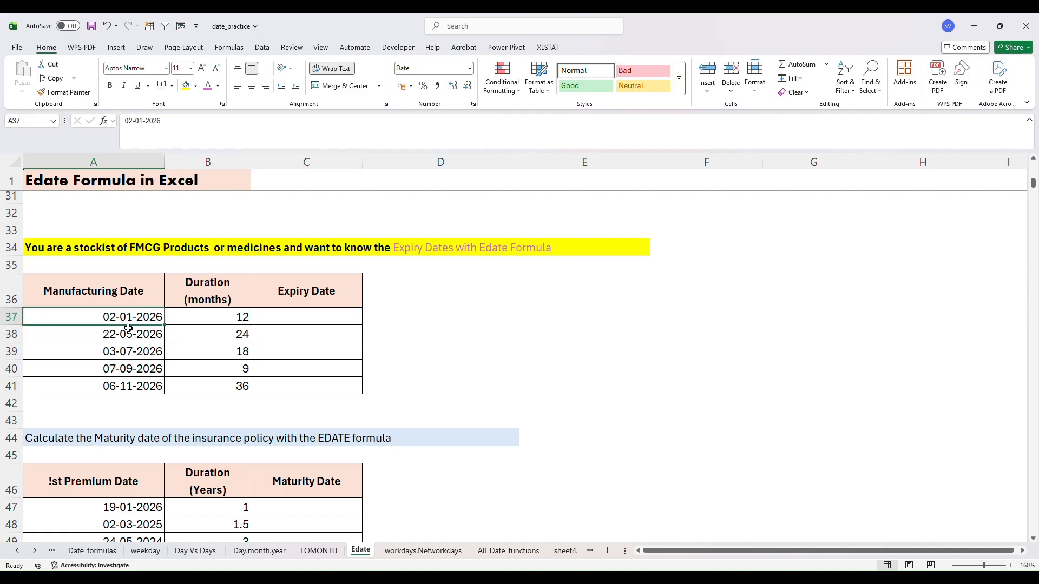
click(186, 318)
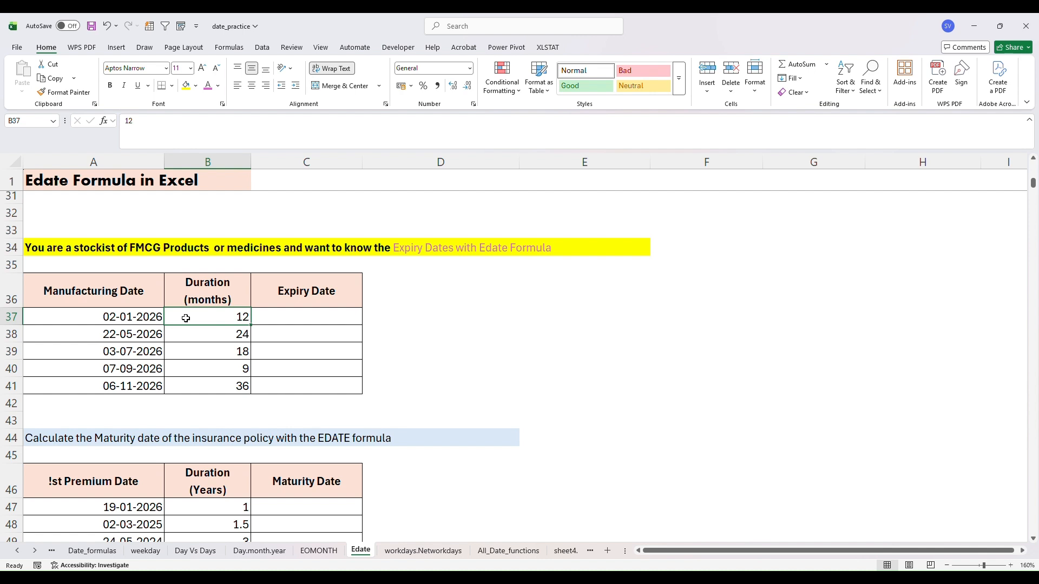
click(287, 319)
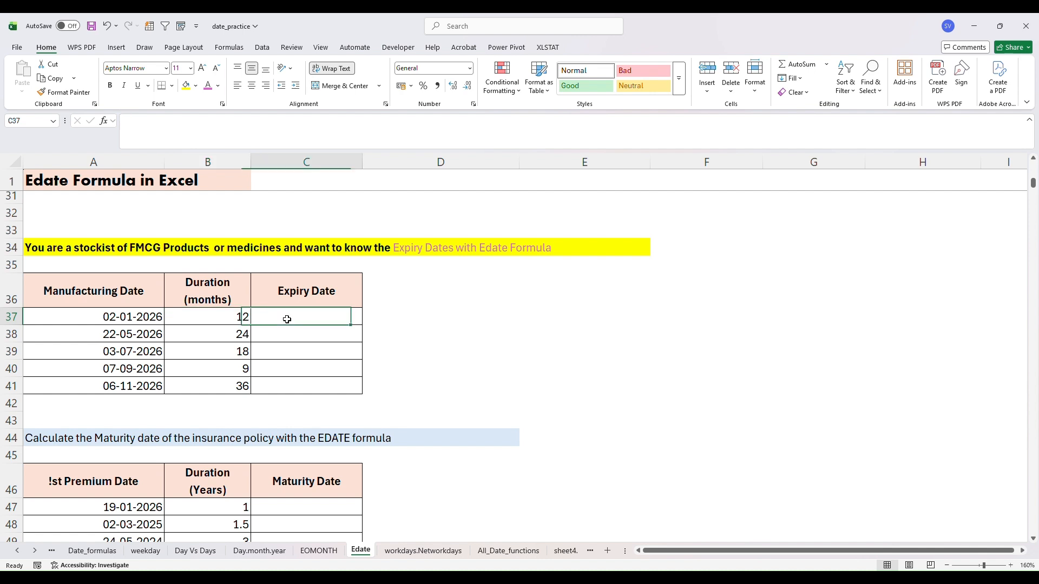
text(=)
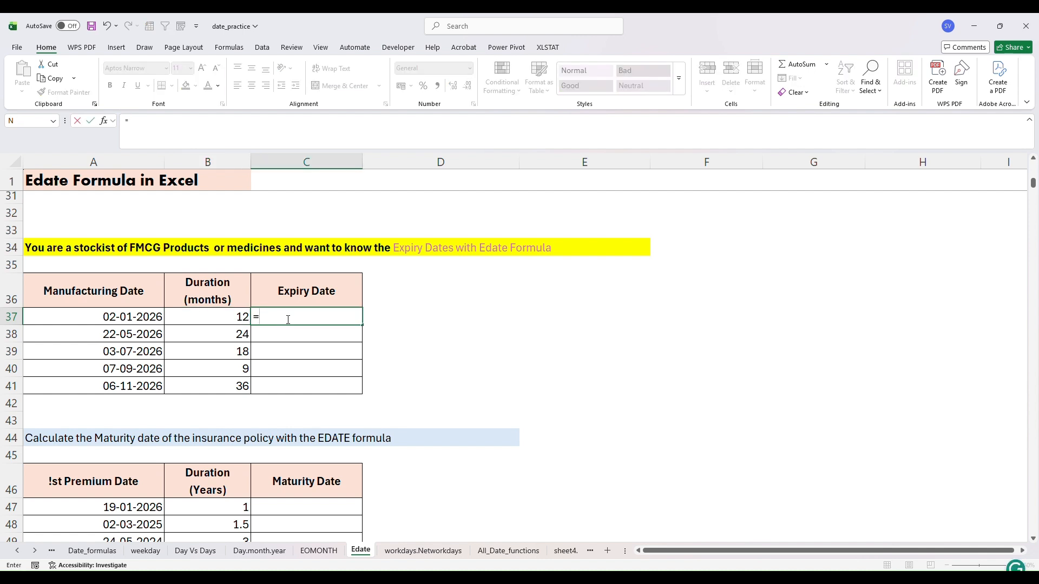
text(edat)
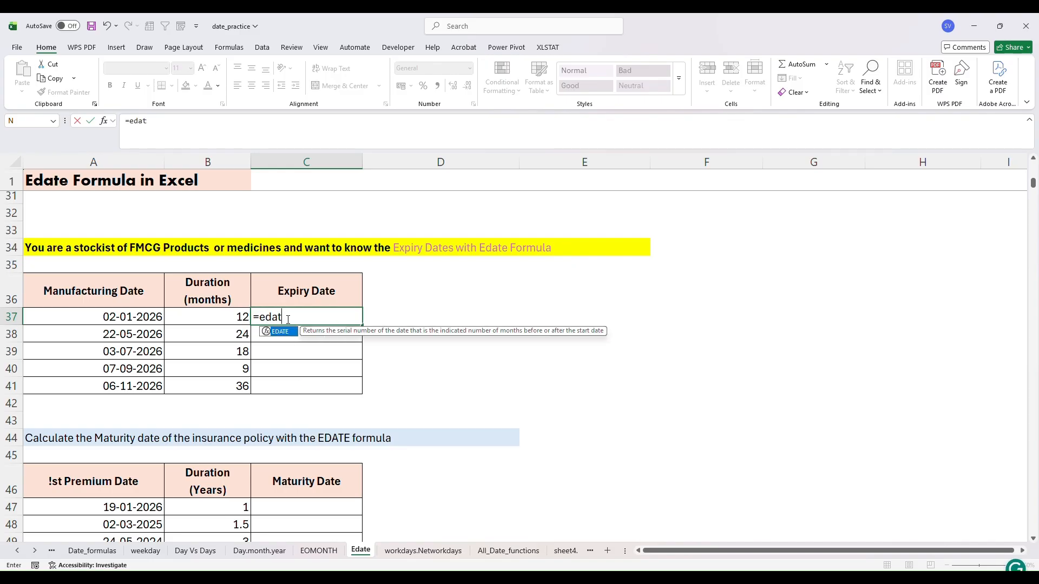
text(e()
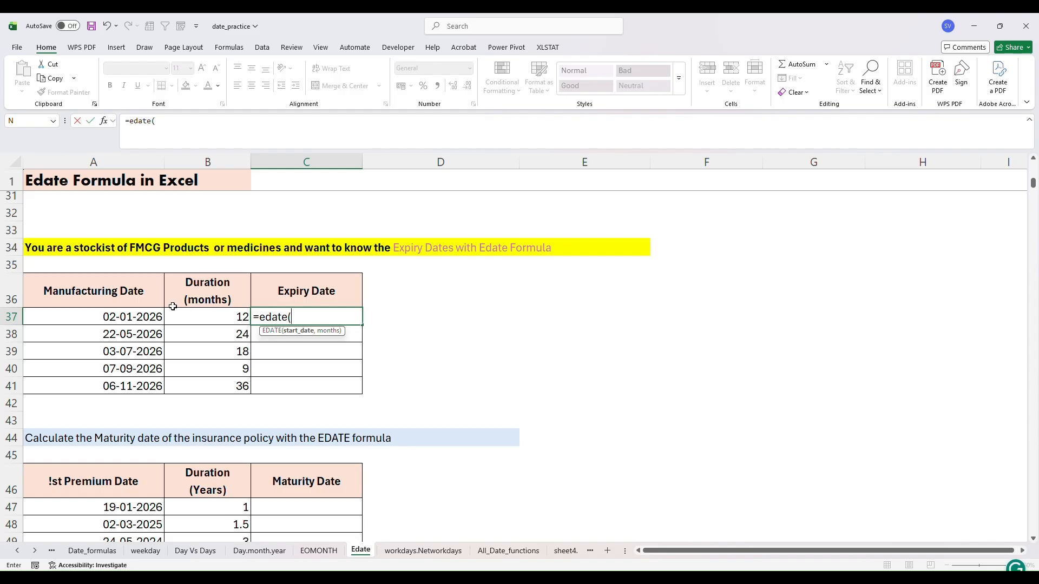
click(134, 319)
text(,)
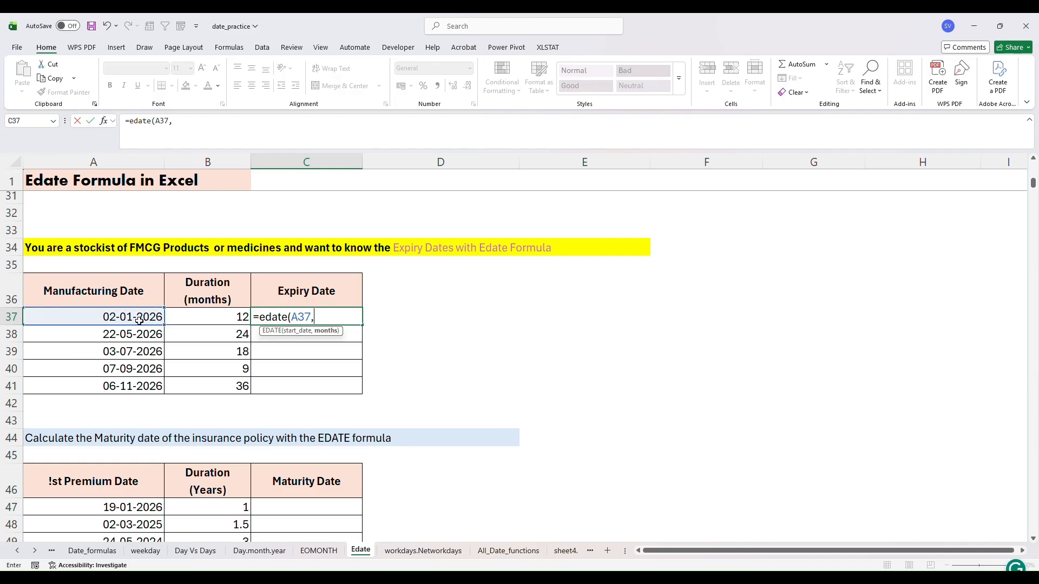
click(243, 317)
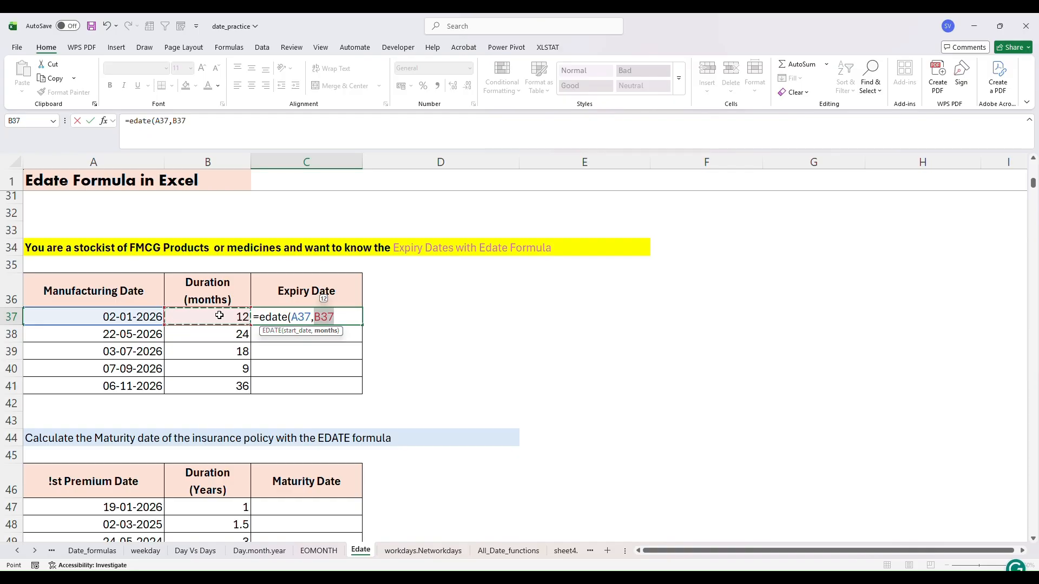
text())
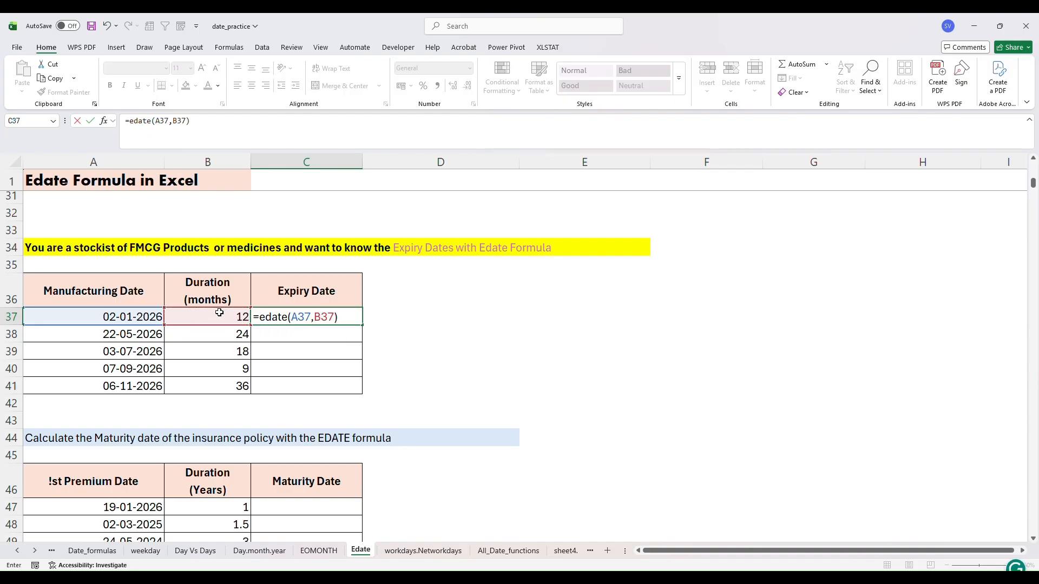
key(Return)
Step: Format the expiry date in C37 as Short Date
click(283, 315)
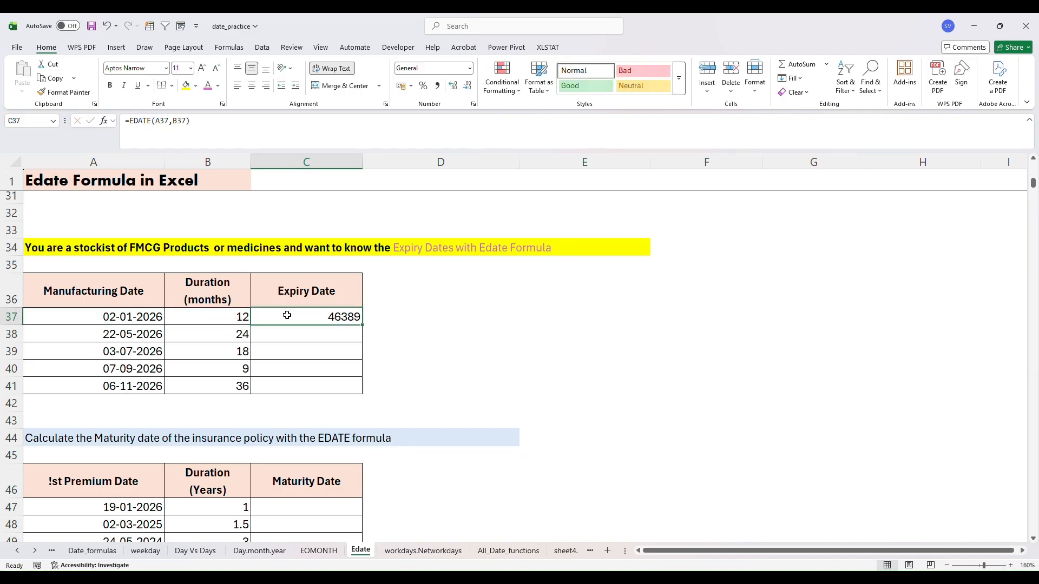
click(469, 68)
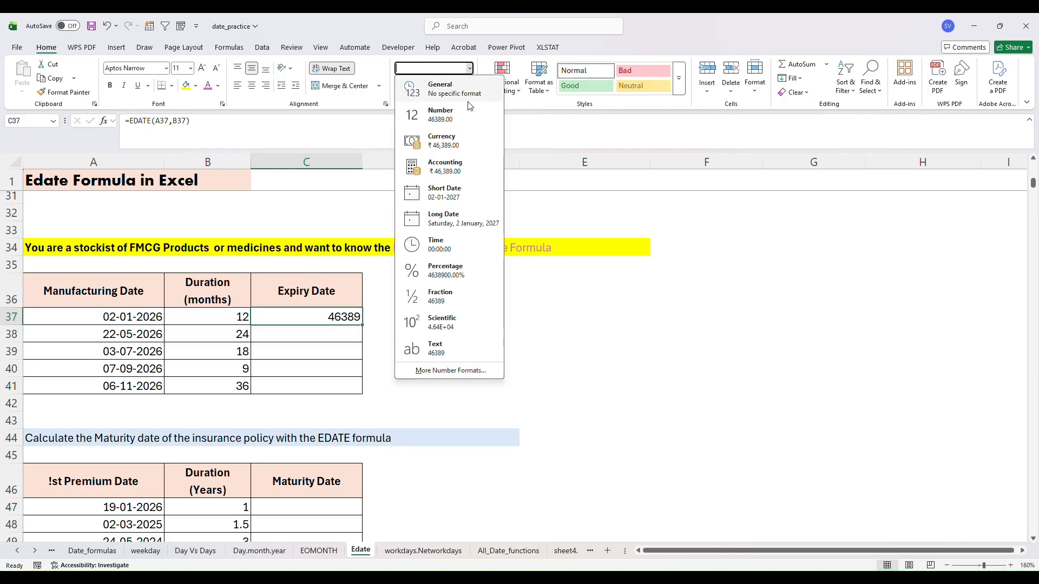
click(435, 194)
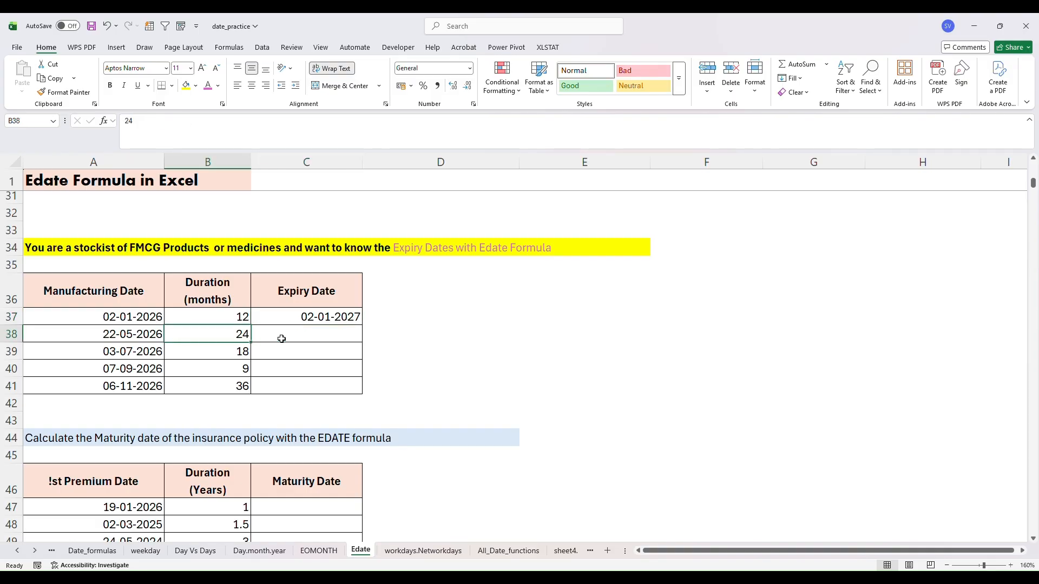
Step: Enter =EDATE(A38,B38) in C38 to get the expiry date for the second manufacturing date
click(356, 336)
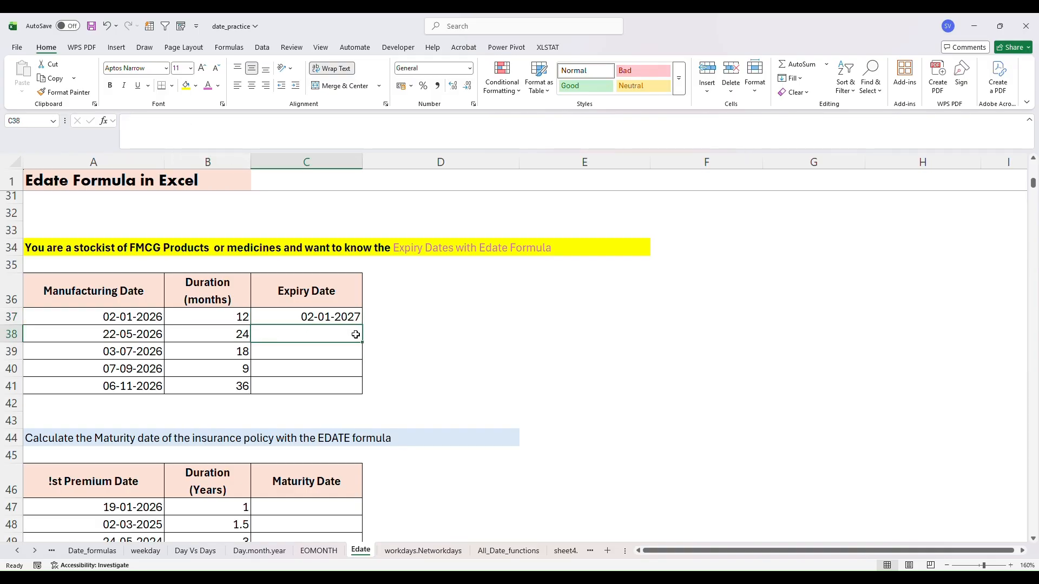
click(358, 320)
click(340, 333)
text(=)
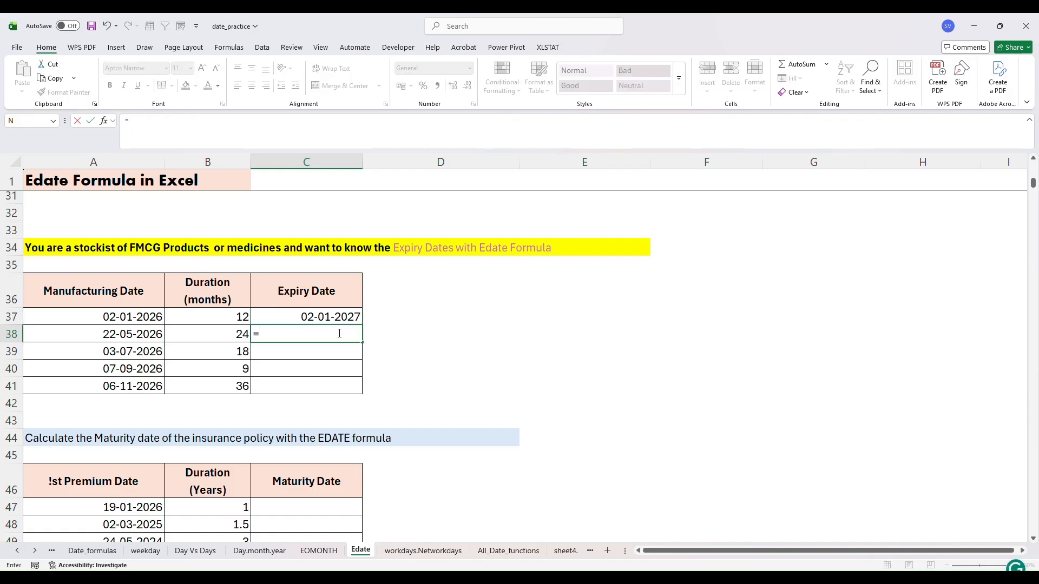
text(edater)
key(BackSpace)
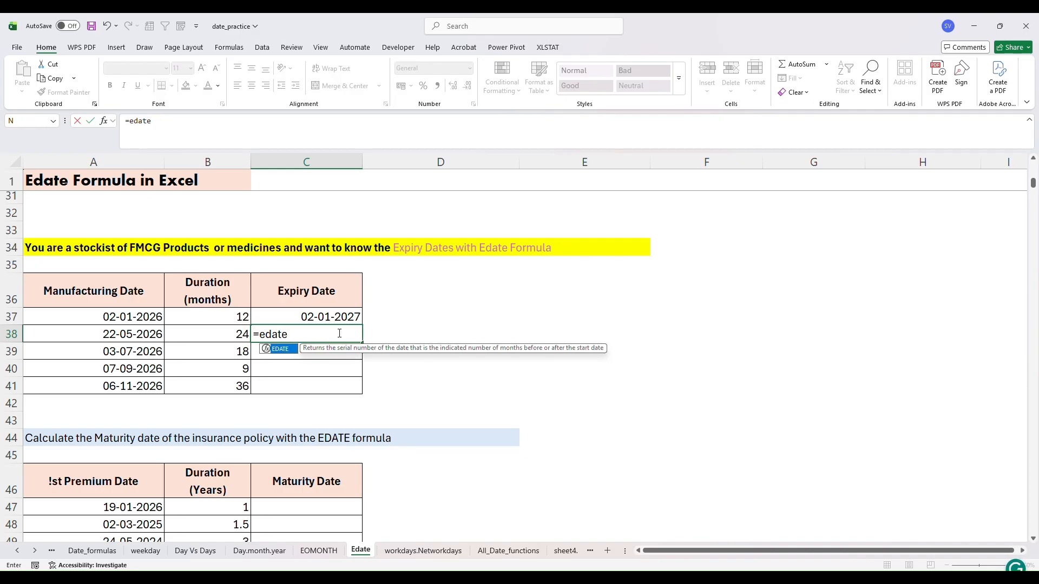
text(()
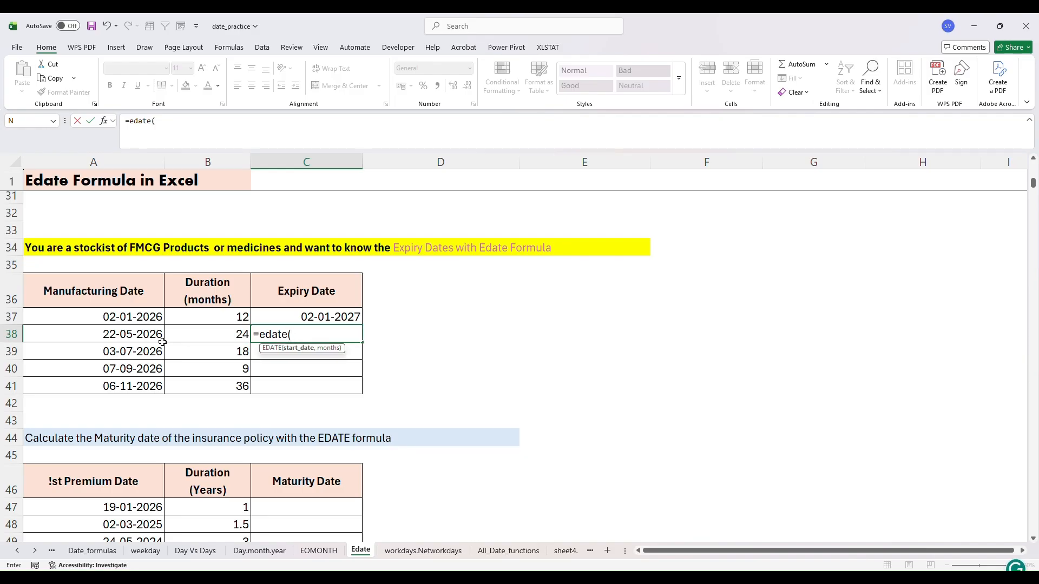
click(131, 336)
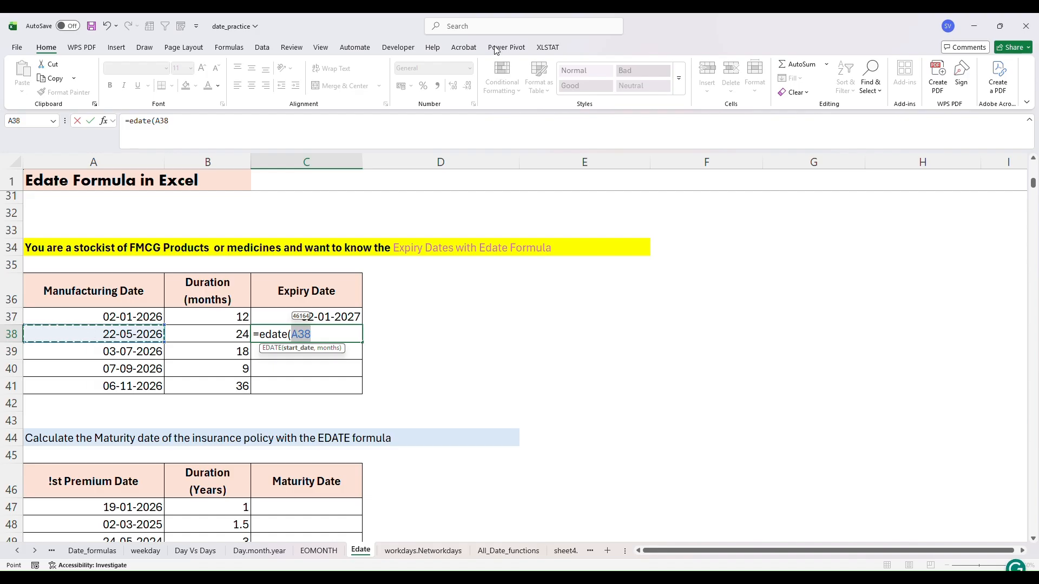
text(,)
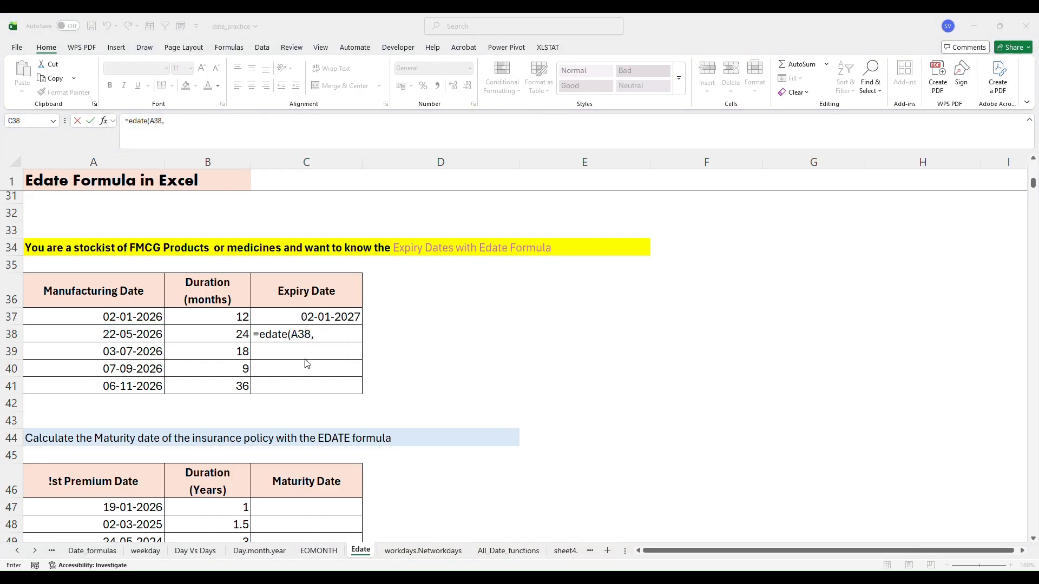
click(326, 333)
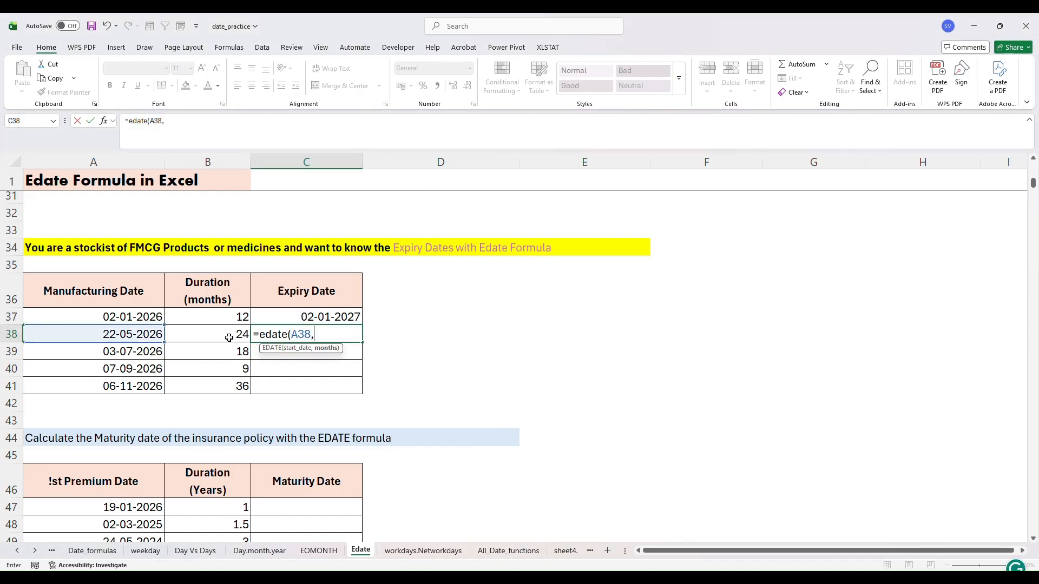
click(247, 340)
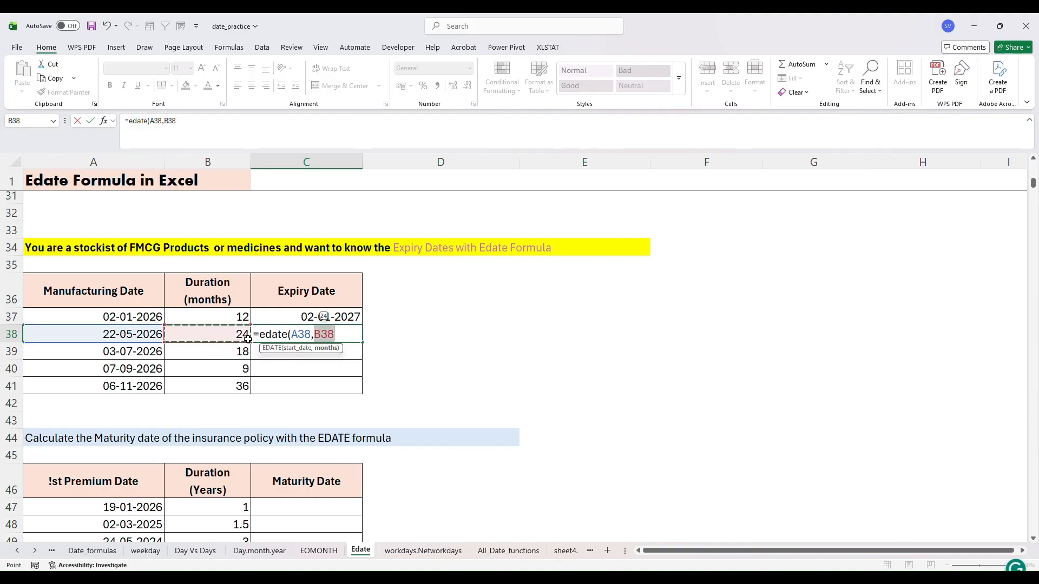
text())
key(Return)
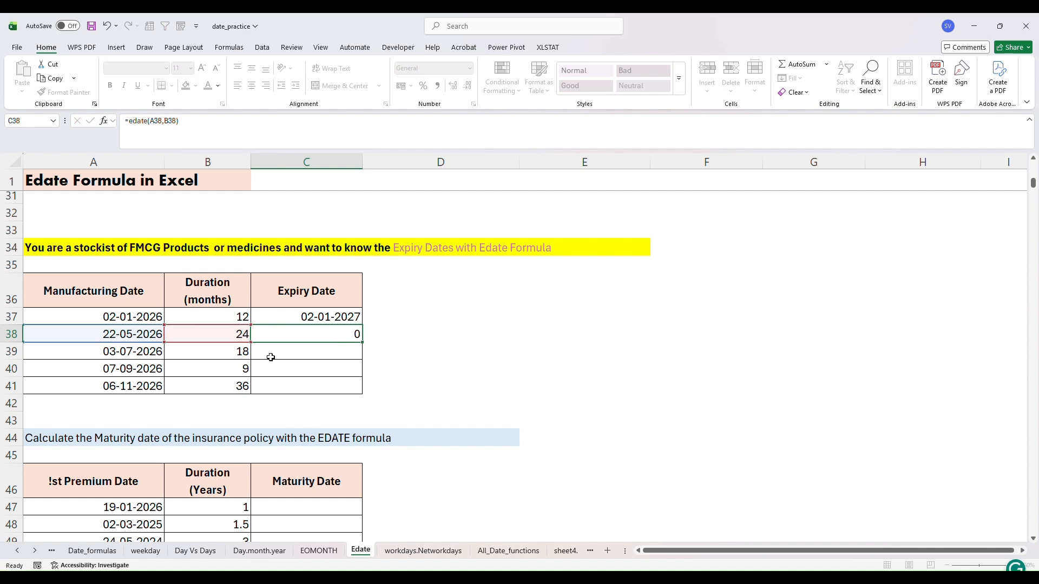
Step: Fill the C38 formula down through C41 and format C38:C41 as Short Date
click(337, 334)
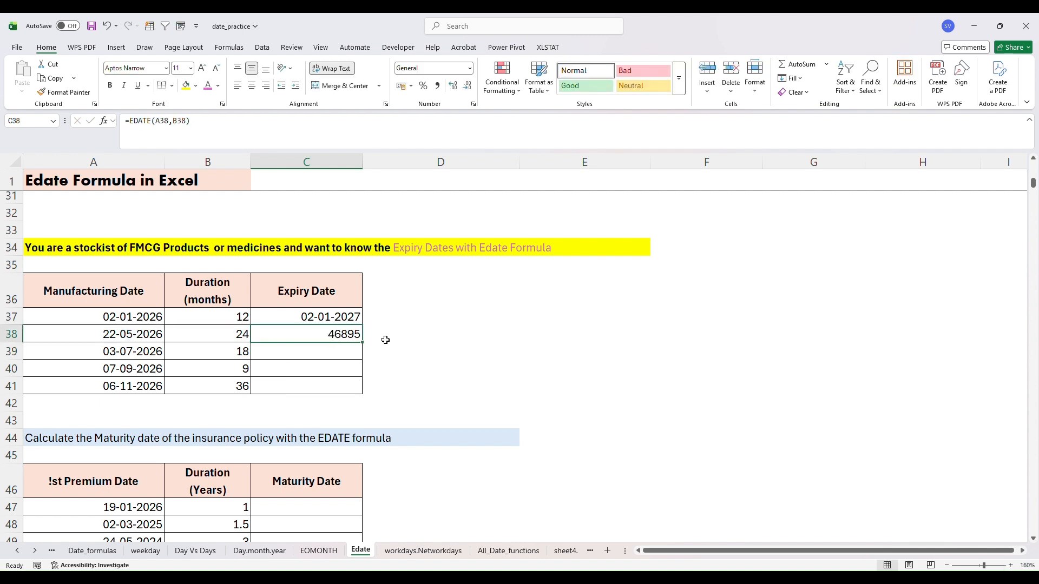
drag(362, 342, 362, 394)
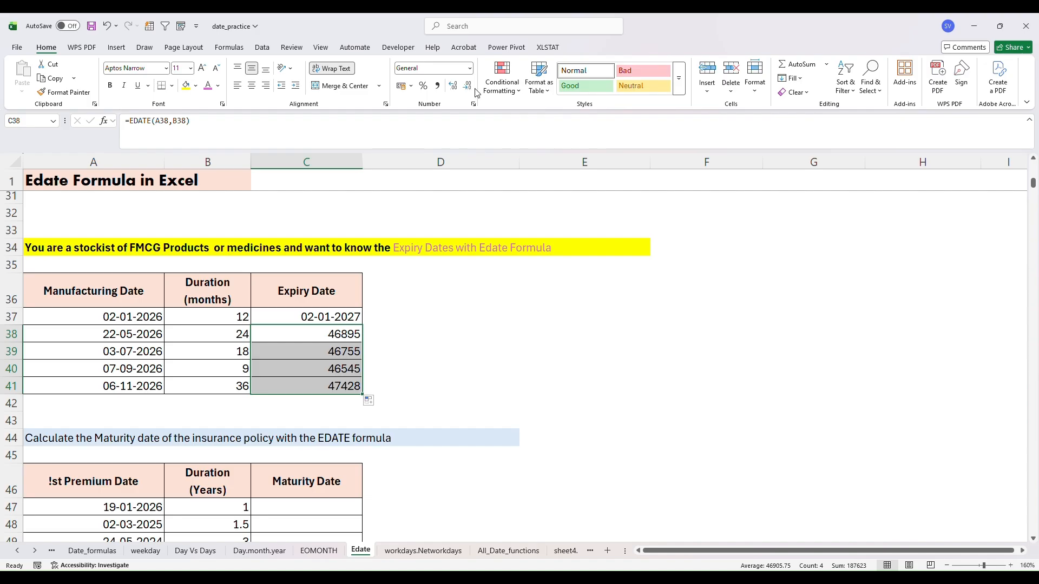
click(469, 68)
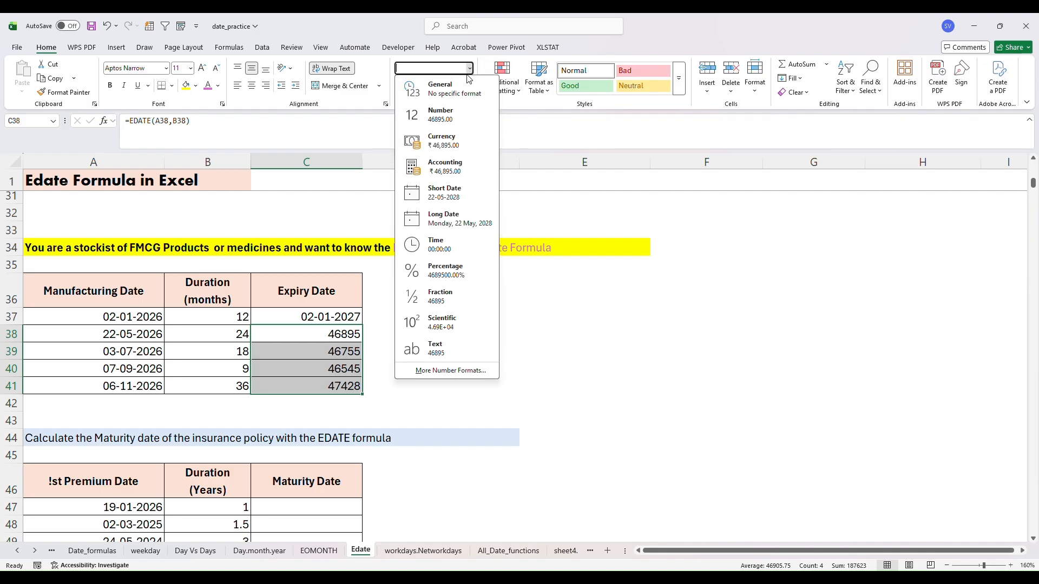
click(442, 194)
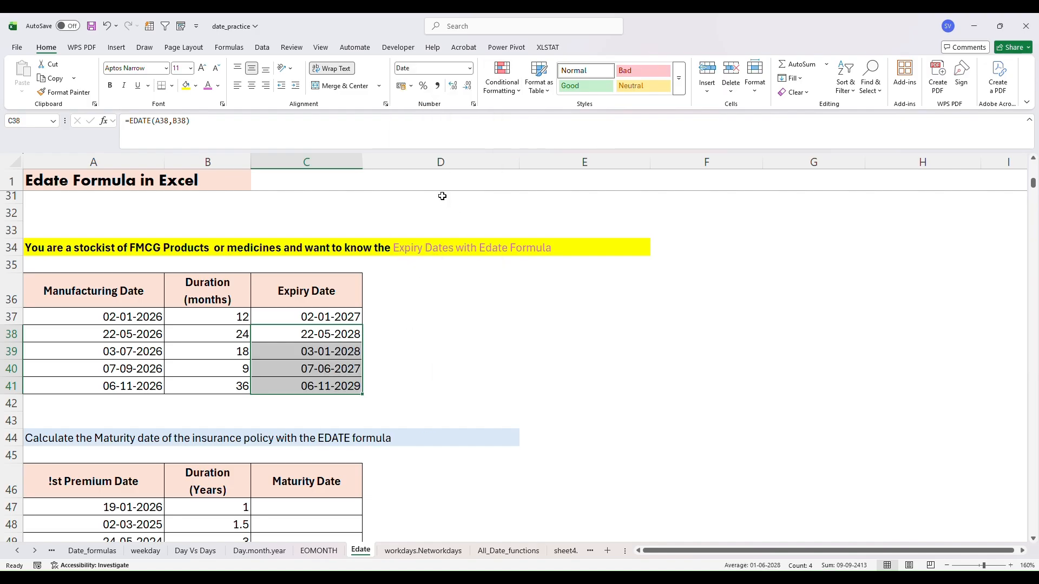
click(396, 318)
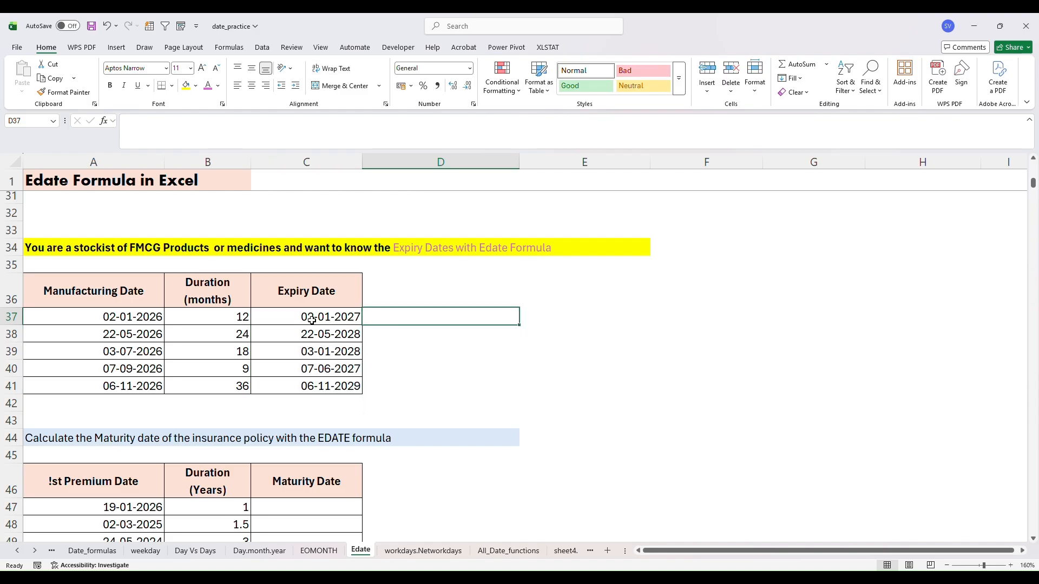
click(313, 319)
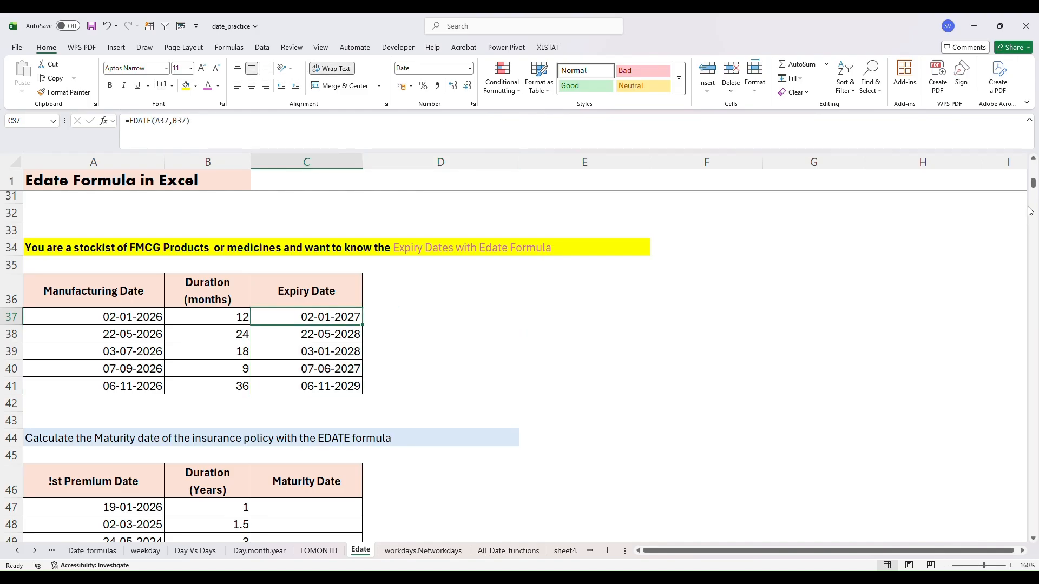
Step: Correct the header in A46 of the insurance policy table to read "1st Premium Date"
drag(1034, 184, 1033, 195)
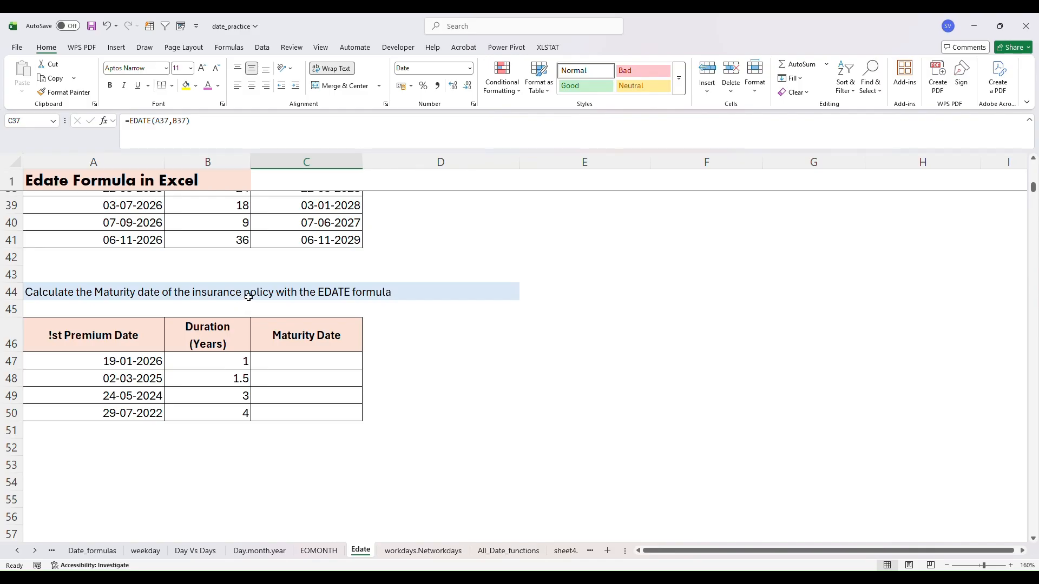
click(235, 364)
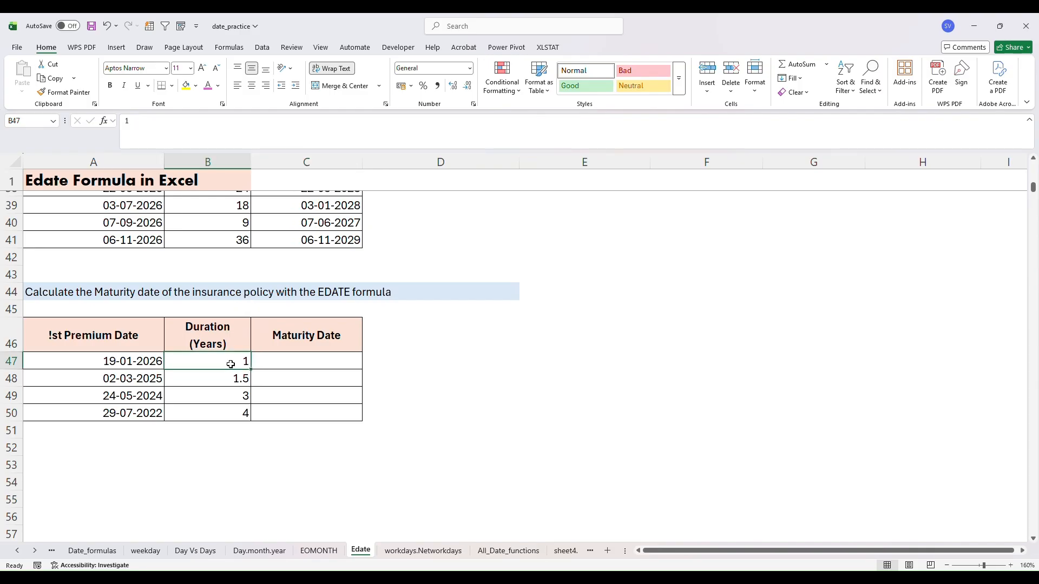
click(71, 335)
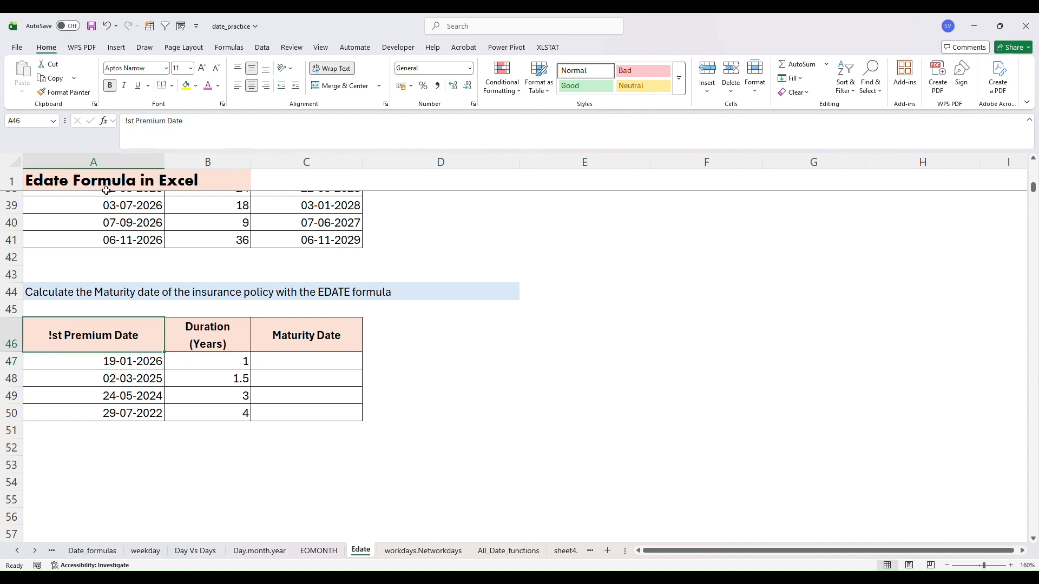
click(128, 120)
key(BackSpace)
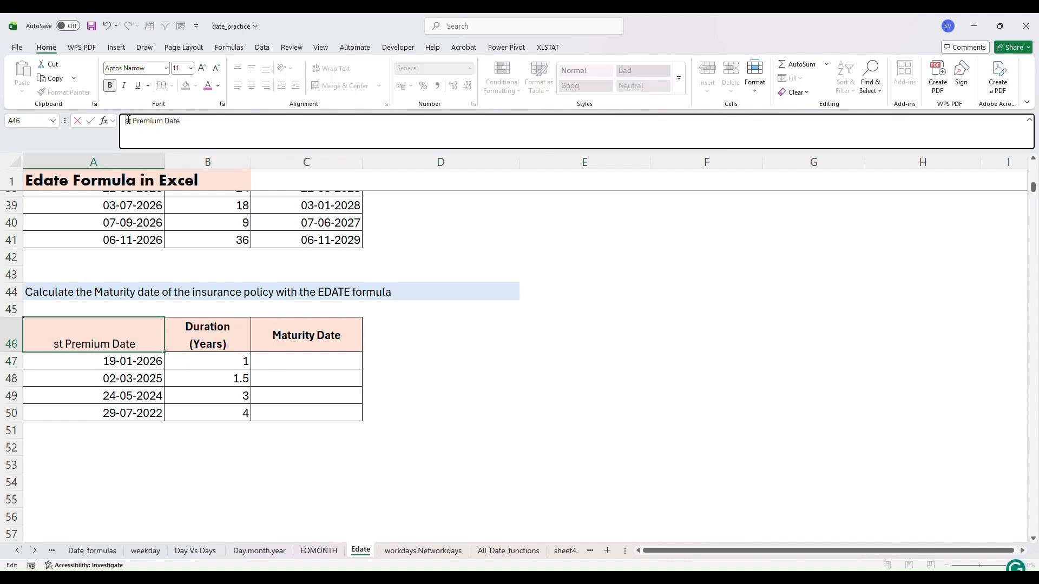
text(1)
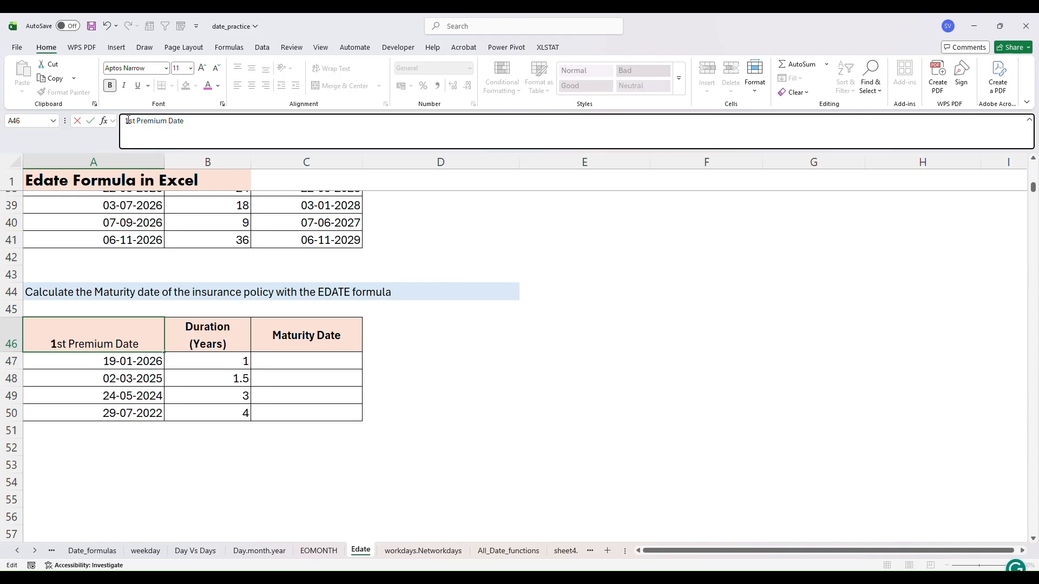
double_click(155, 343)
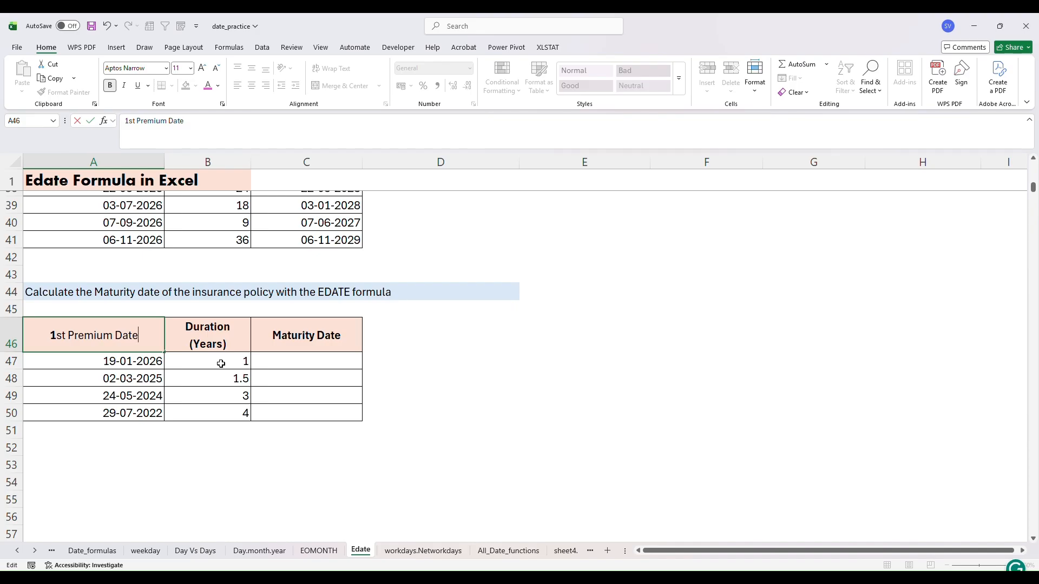
Step: Enter =EDATE(A47,B47) in C47 as the maturity date formula for the first policy
click(287, 364)
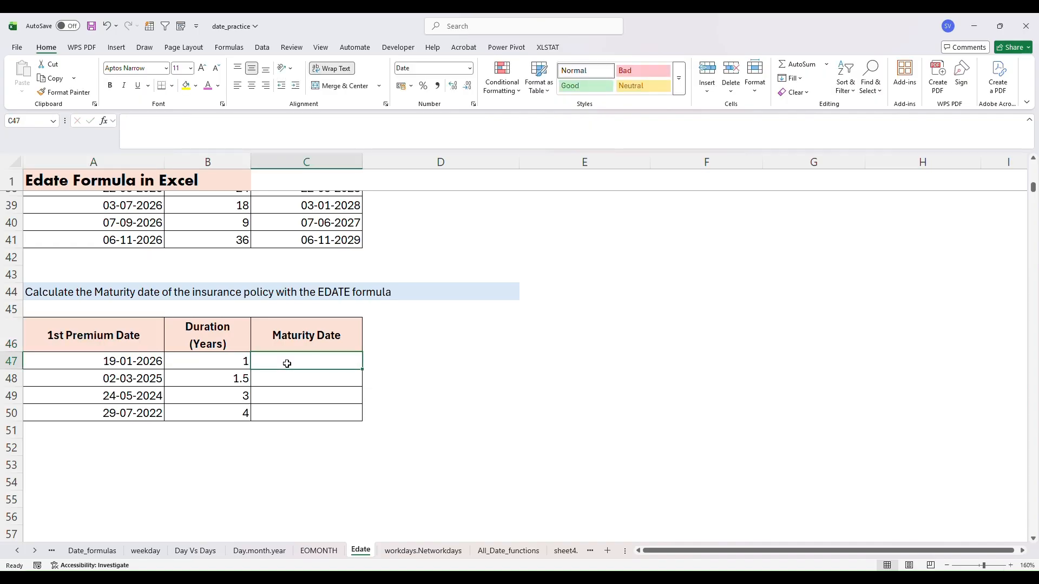
text(=)
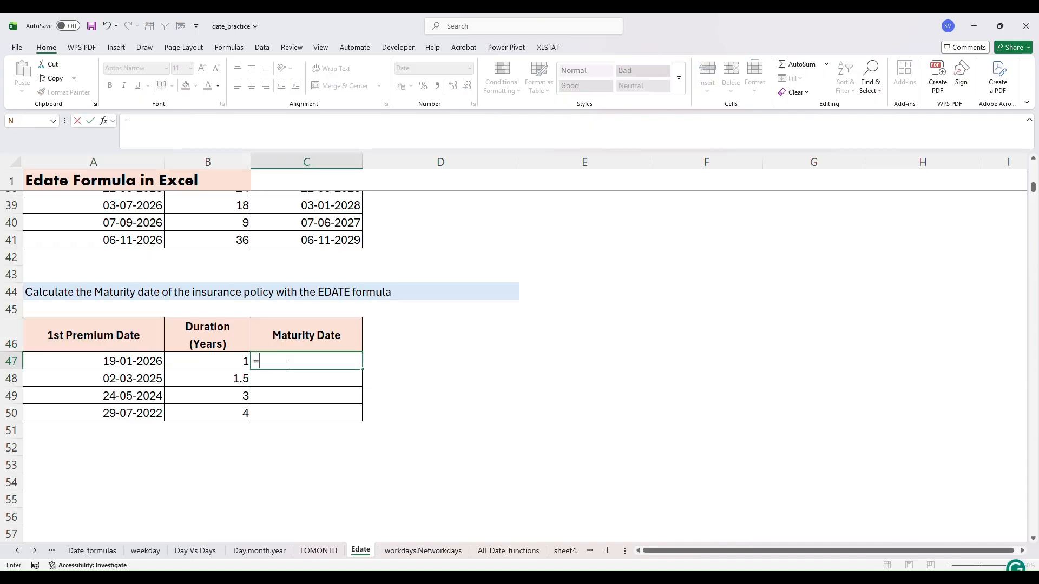
text(edate)
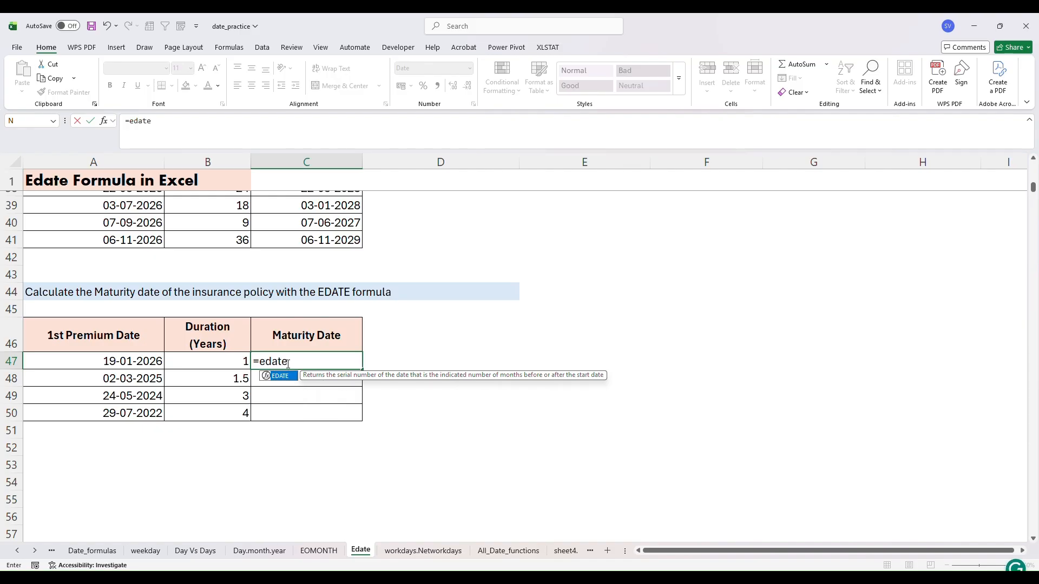
text(()
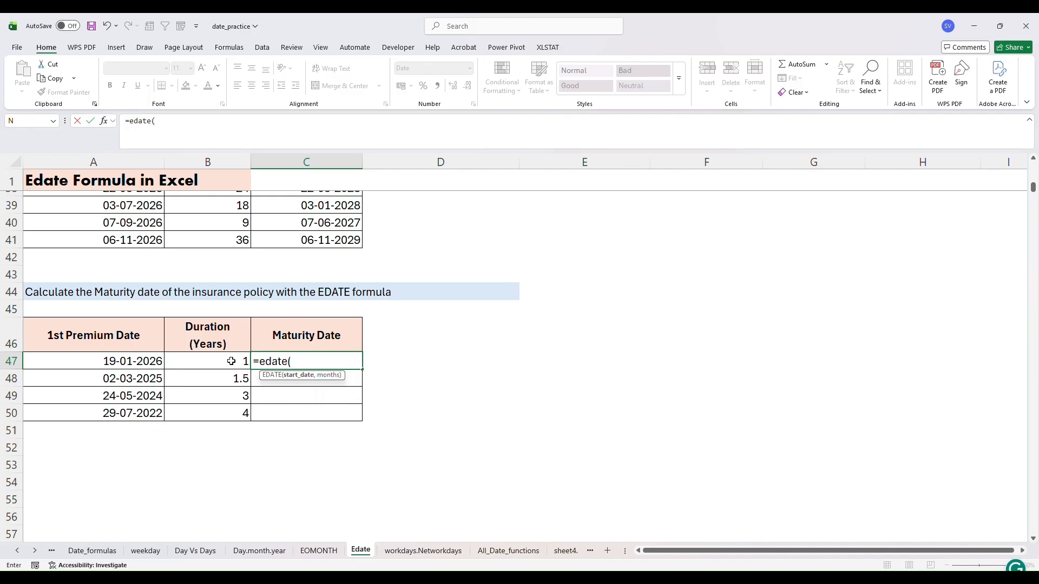
click(131, 361)
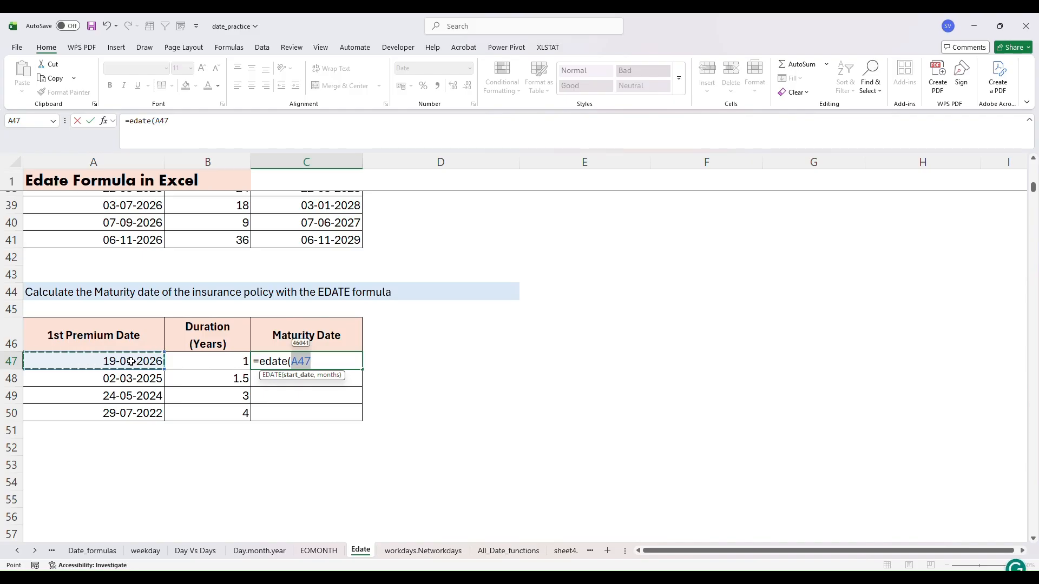
text(,)
click(225, 362)
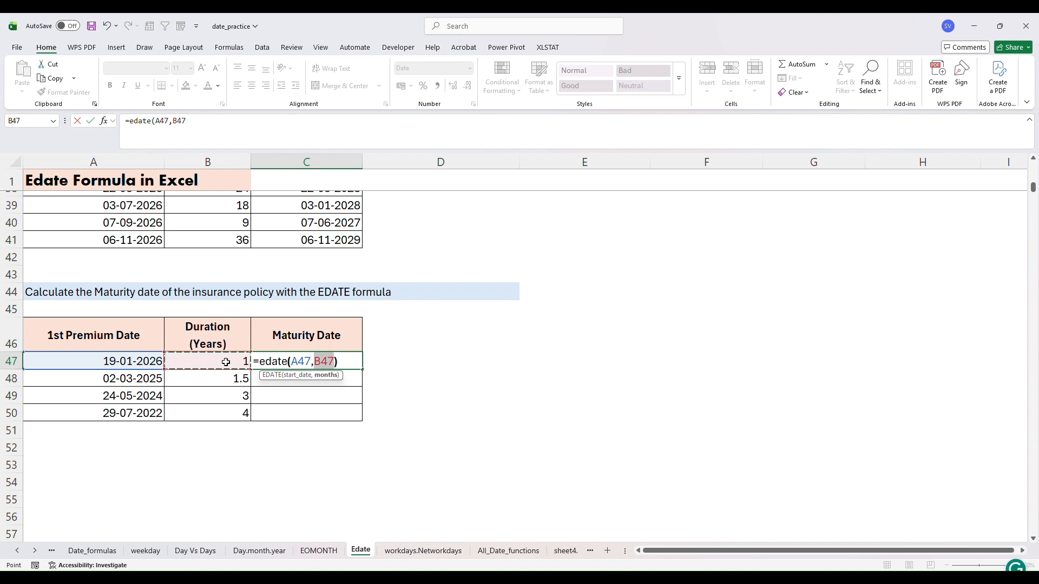
text())
key(Return)
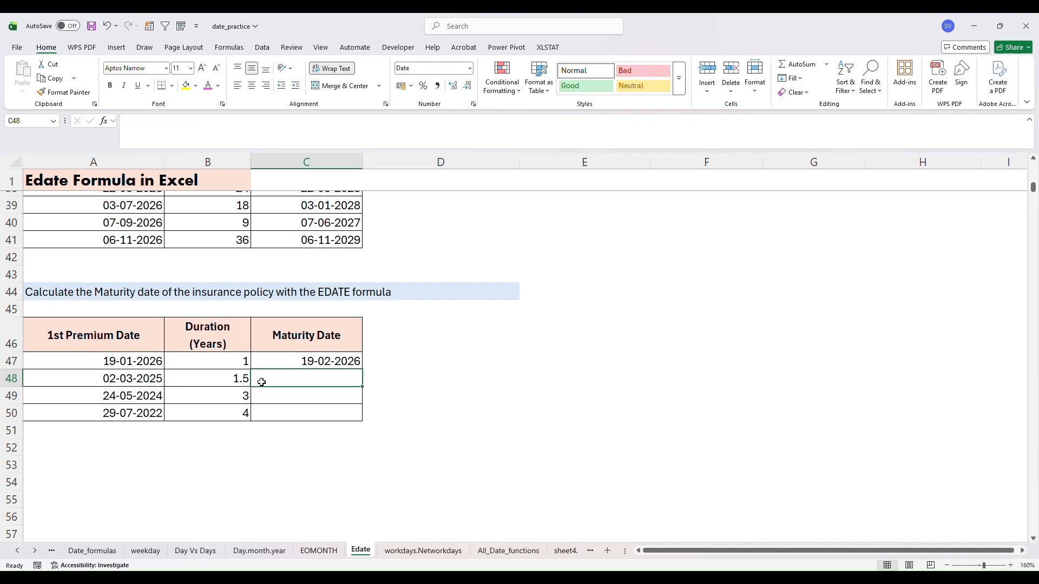
Step: Change the C47 formula to =EDATE(A47,B47*12) so the duration in years is converted to months
click(292, 365)
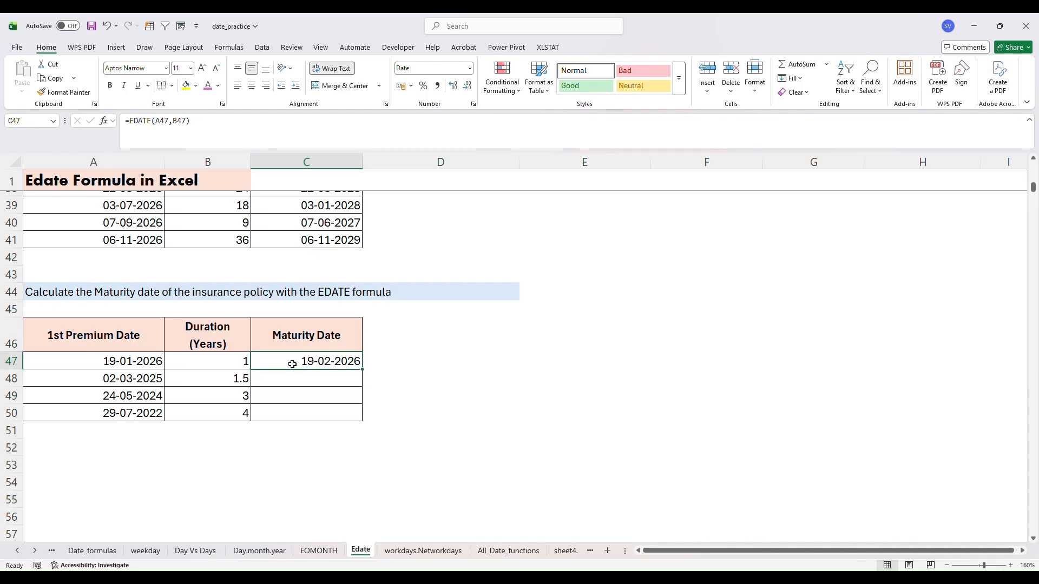
double_click(335, 363)
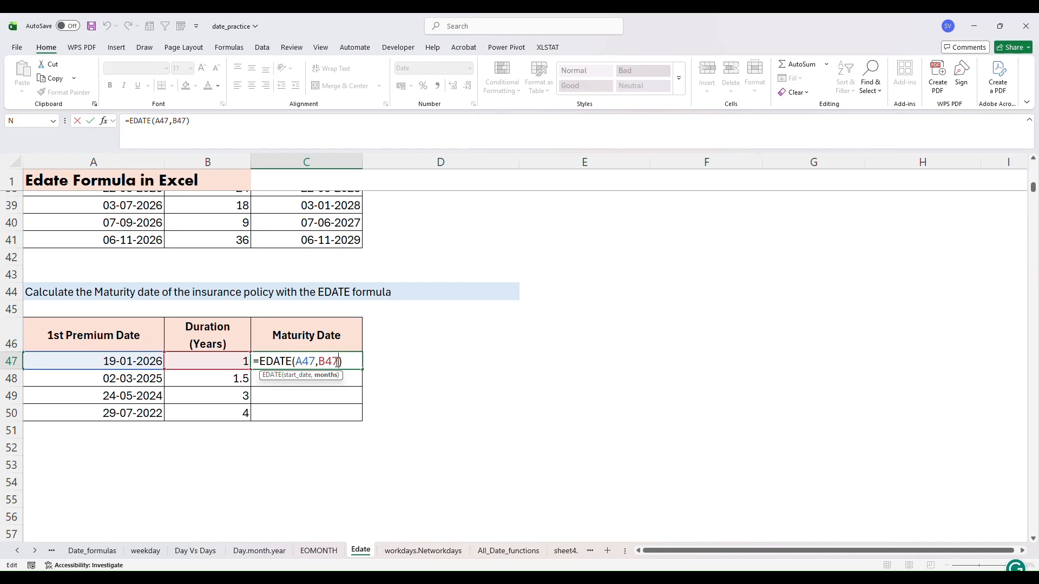
key(BackSpace)
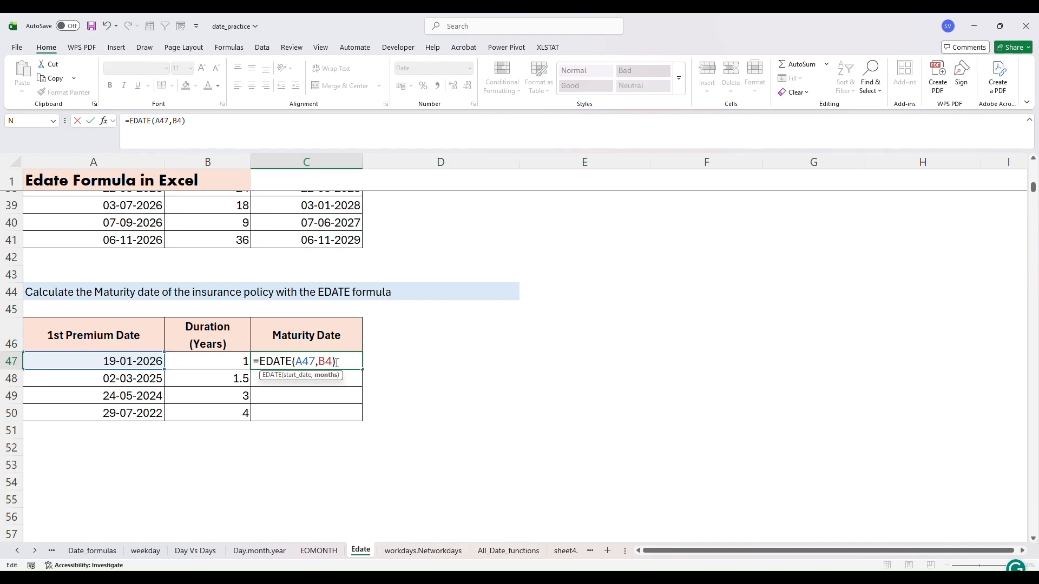
key(BackSpace)
key(BackSpace)
click(242, 366)
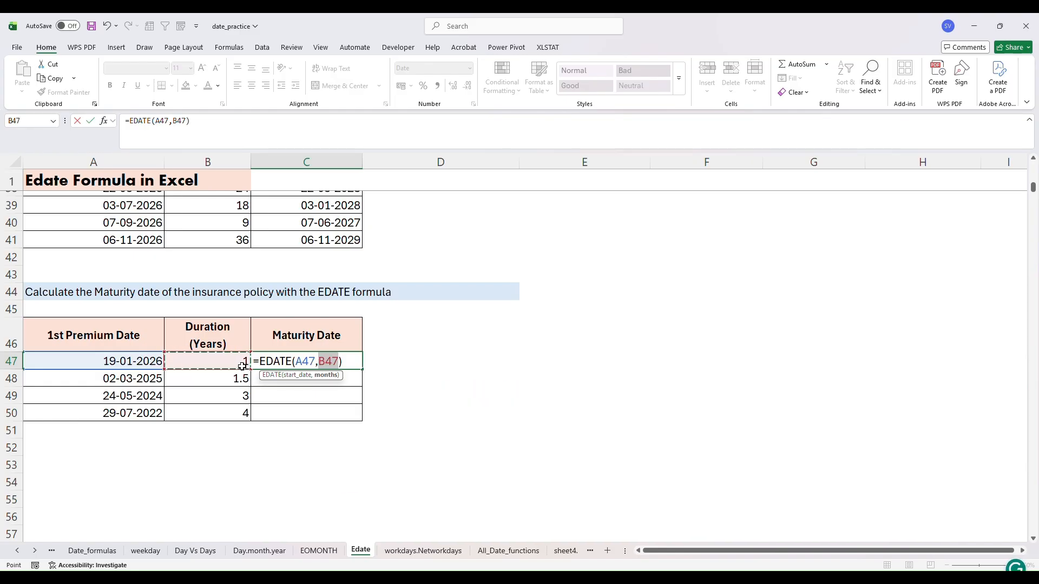
text(*)
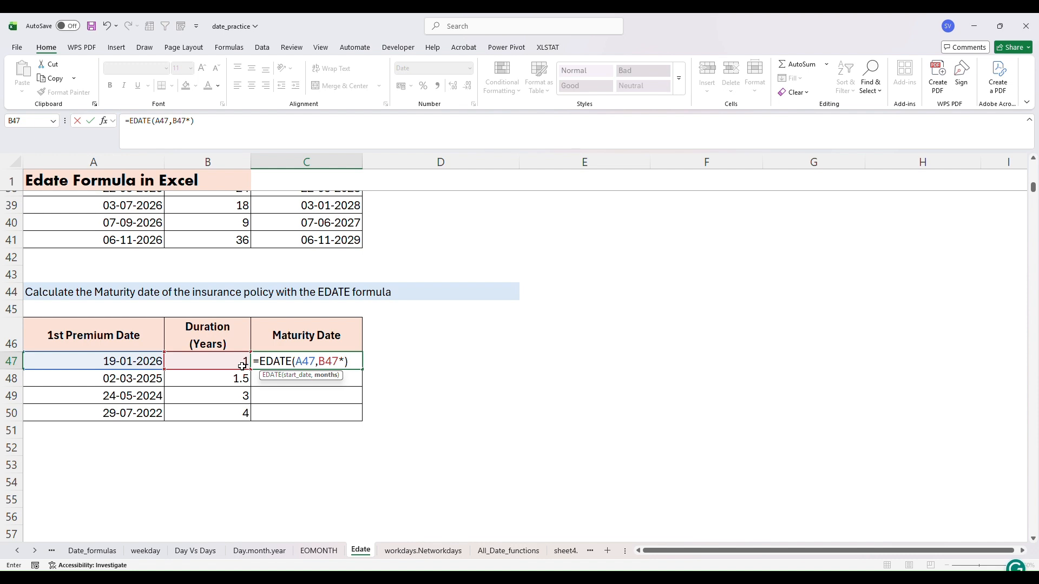
text(12)
key(Return)
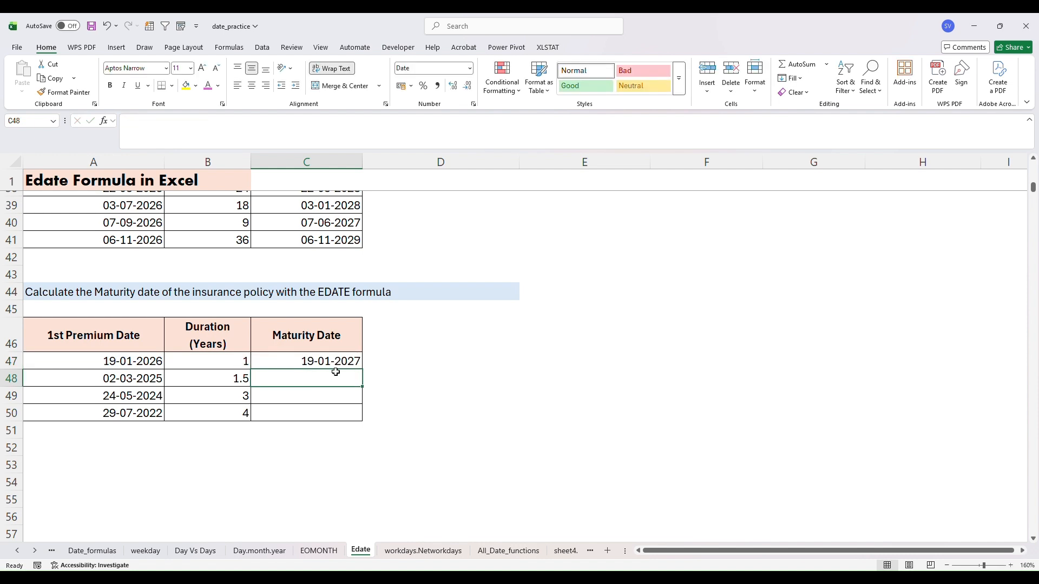
click(354, 363)
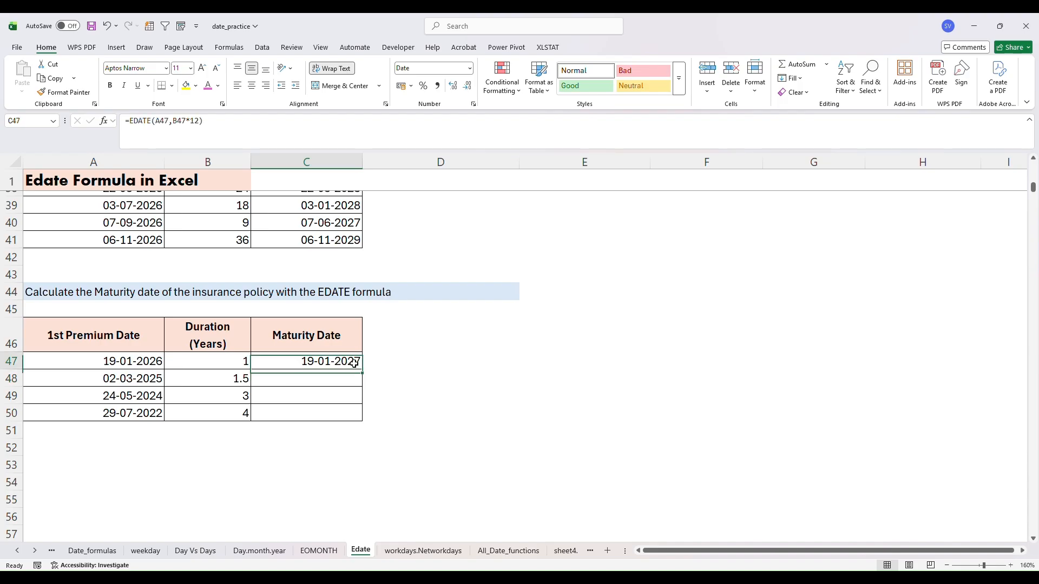
Step: Enter =EDATE(A48,1.5*12) in C48 to get the maturity date for the second policy
click(347, 389)
click(344, 378)
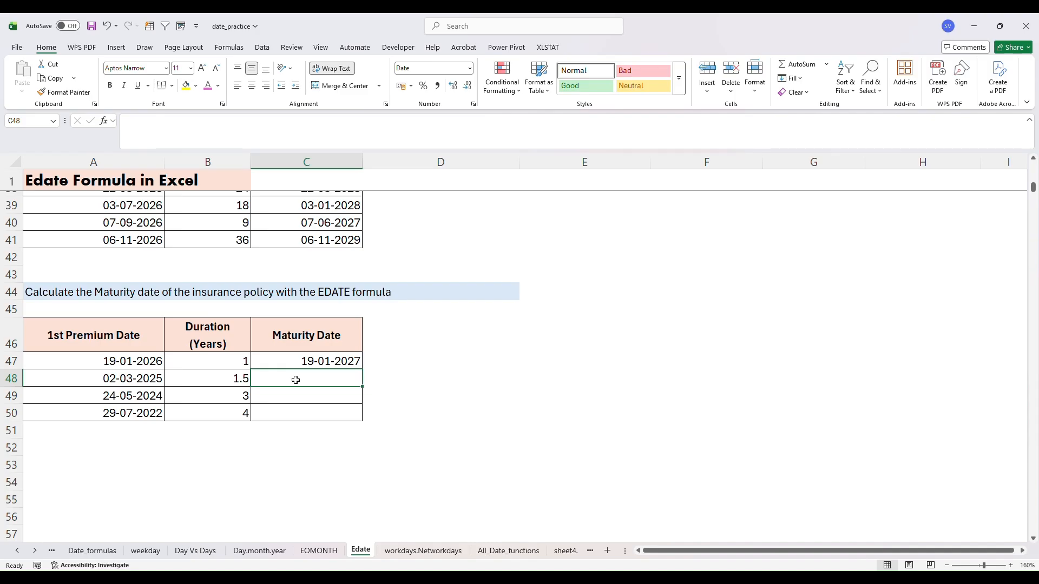
text(=F)
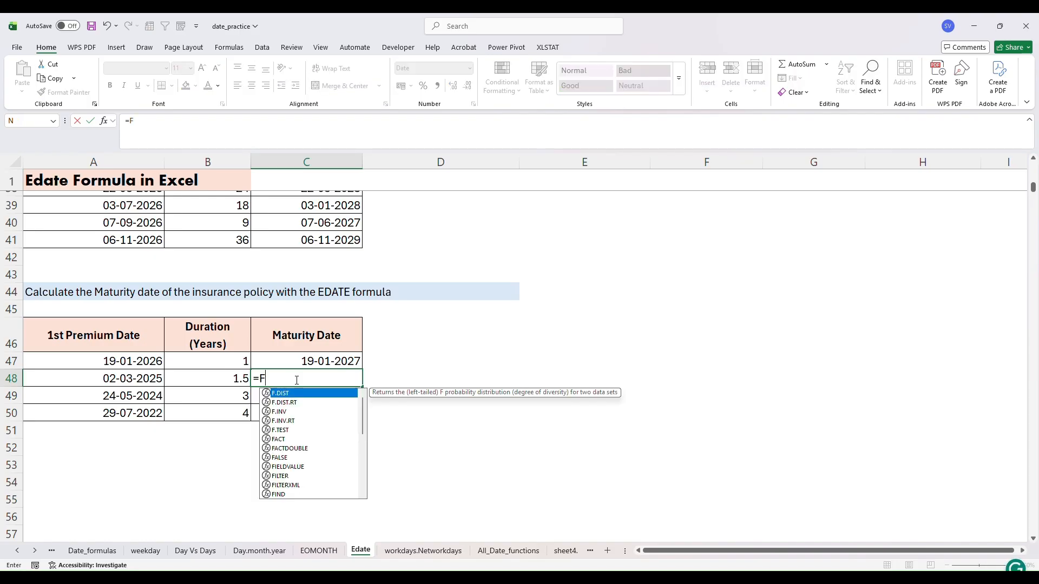
key(BackSpace)
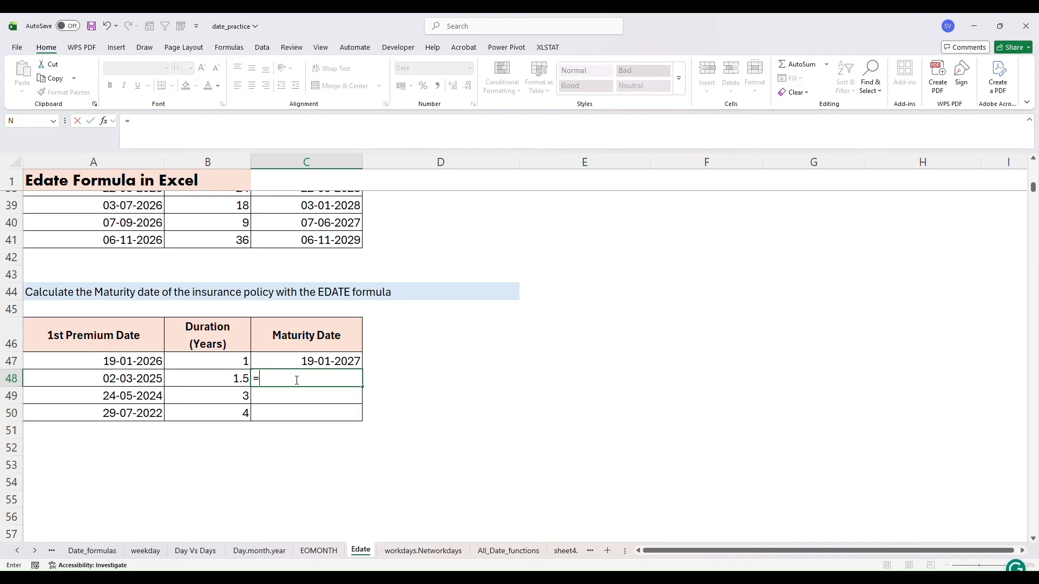
text(edate)
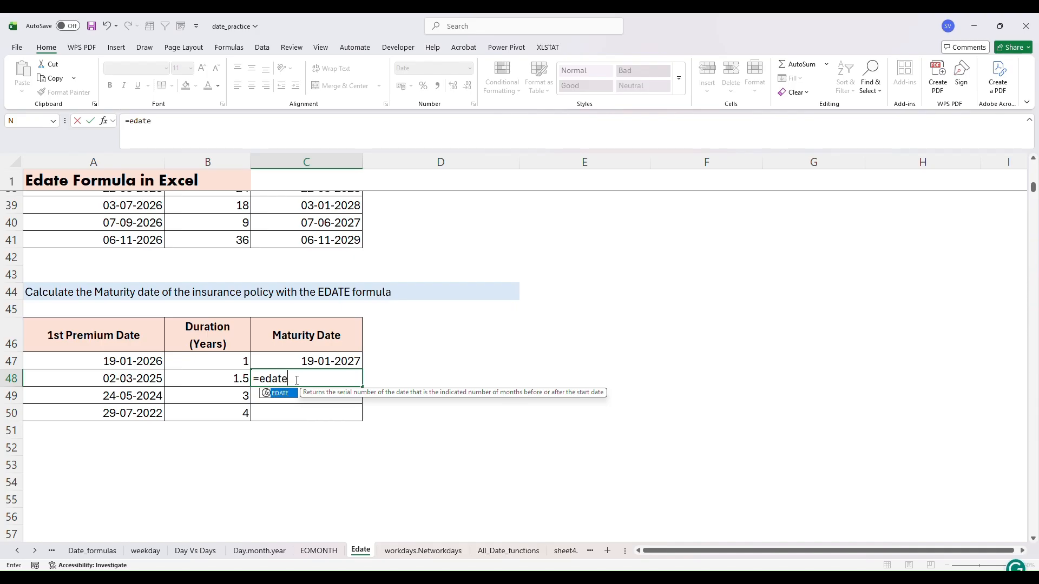
text(()
click(150, 383)
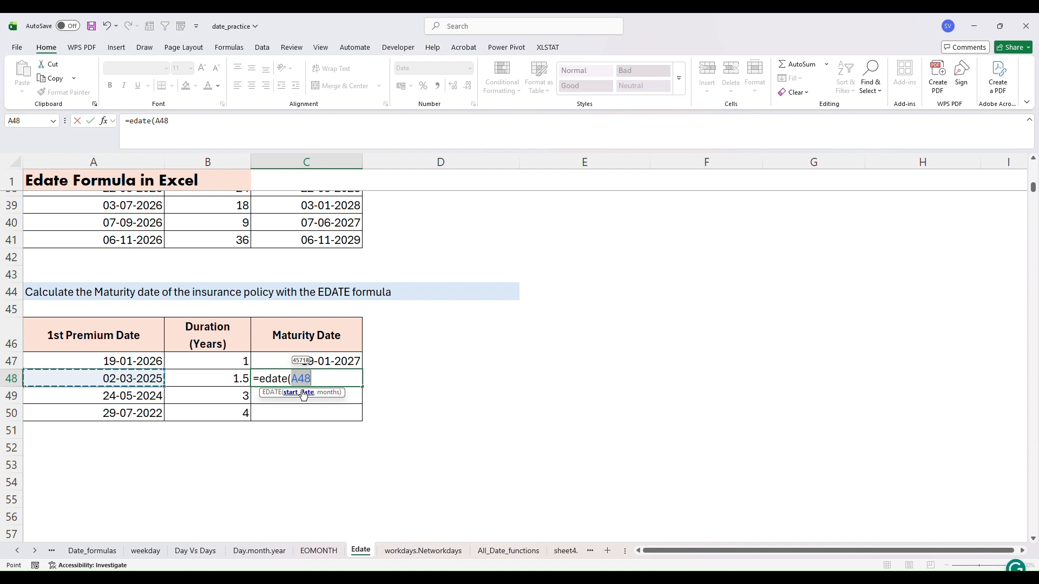
text(,1)
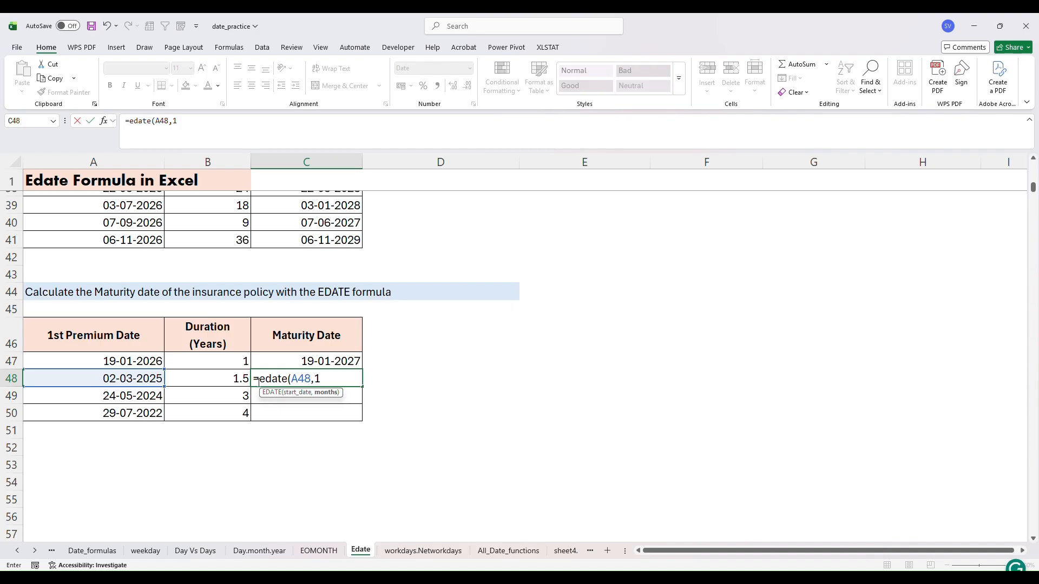
text(5*12)
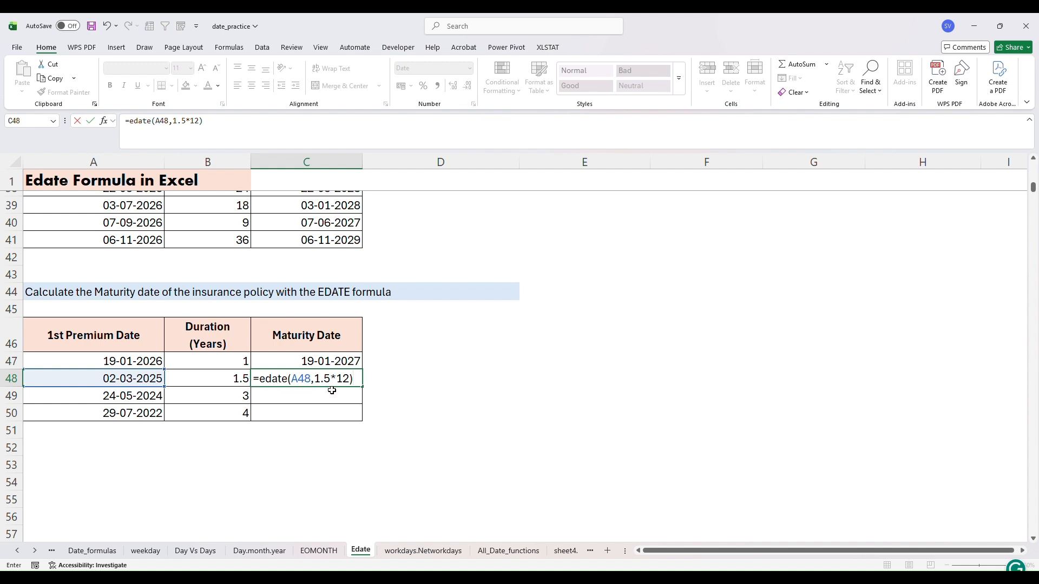
key(Return)
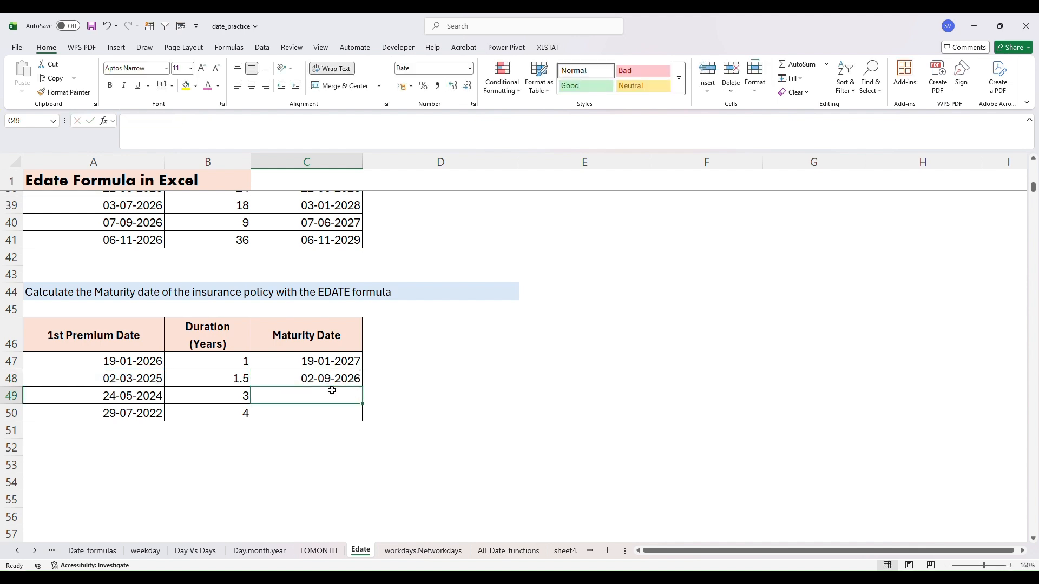
Step: Fill the C48 maturity date formula down through C50 for the remaining policies
click(332, 382)
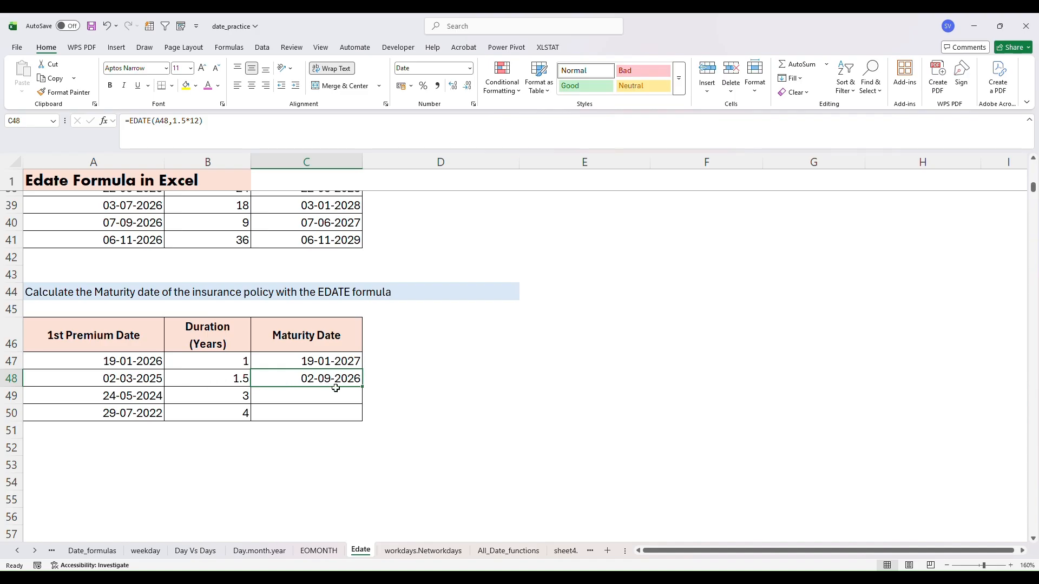
click(333, 402)
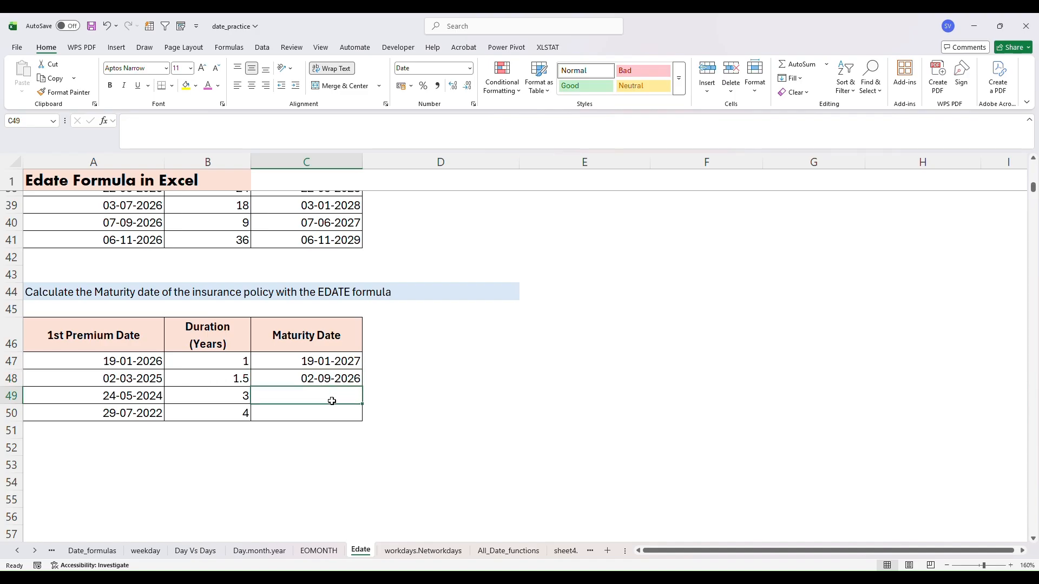
click(318, 380)
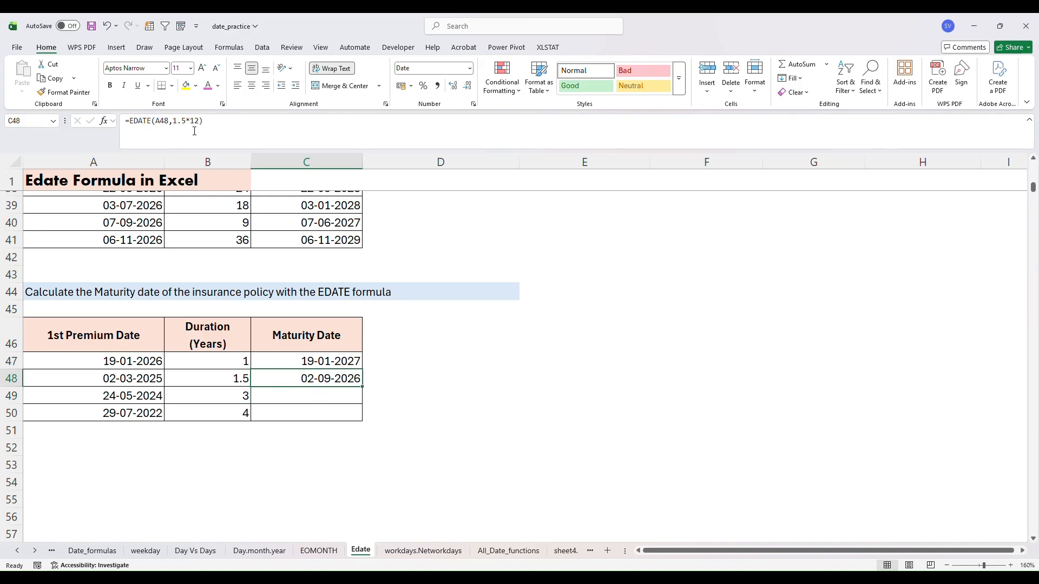
click(269, 395)
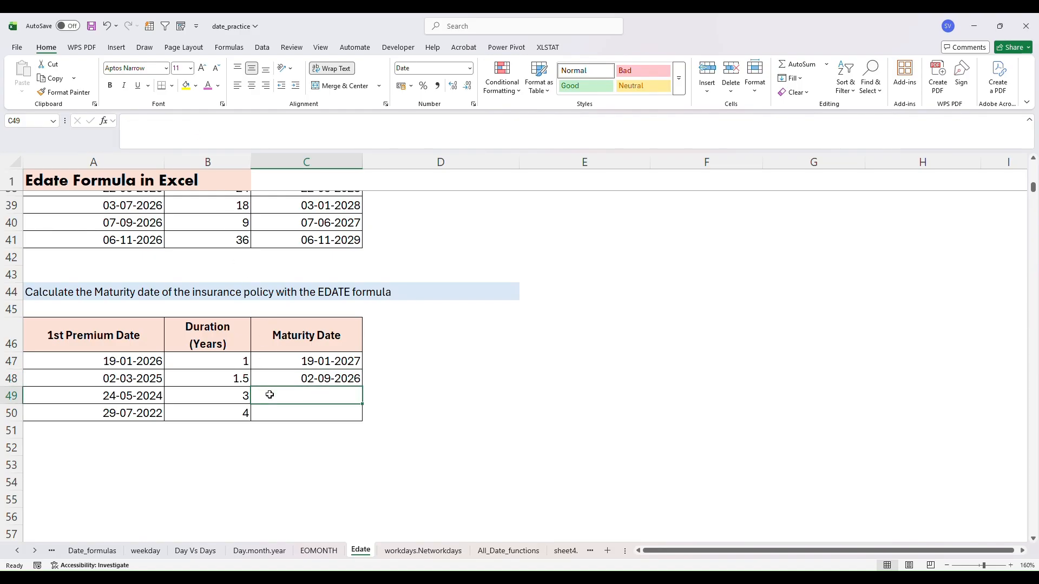
click(289, 381)
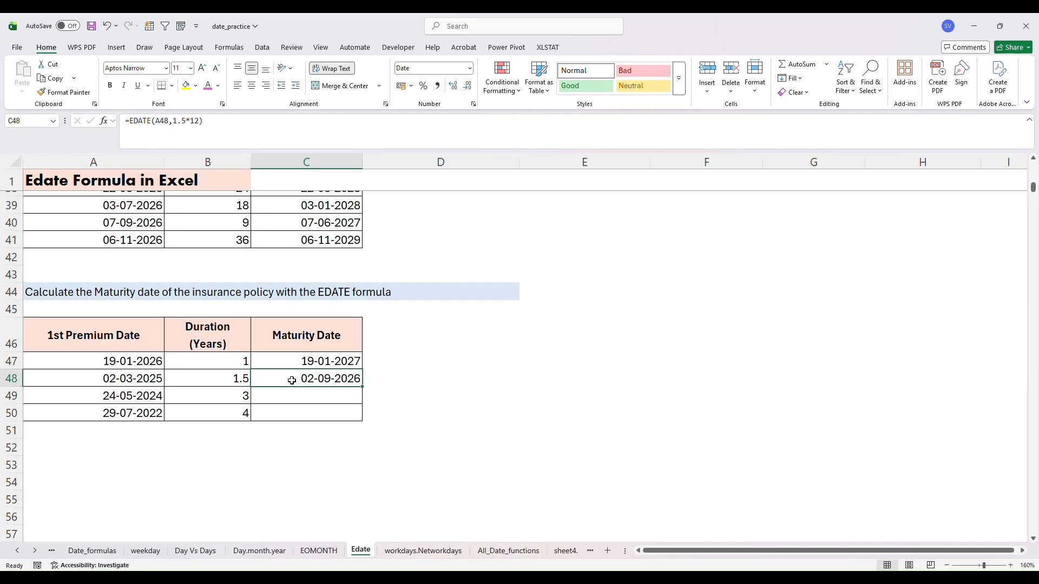
click(246, 395)
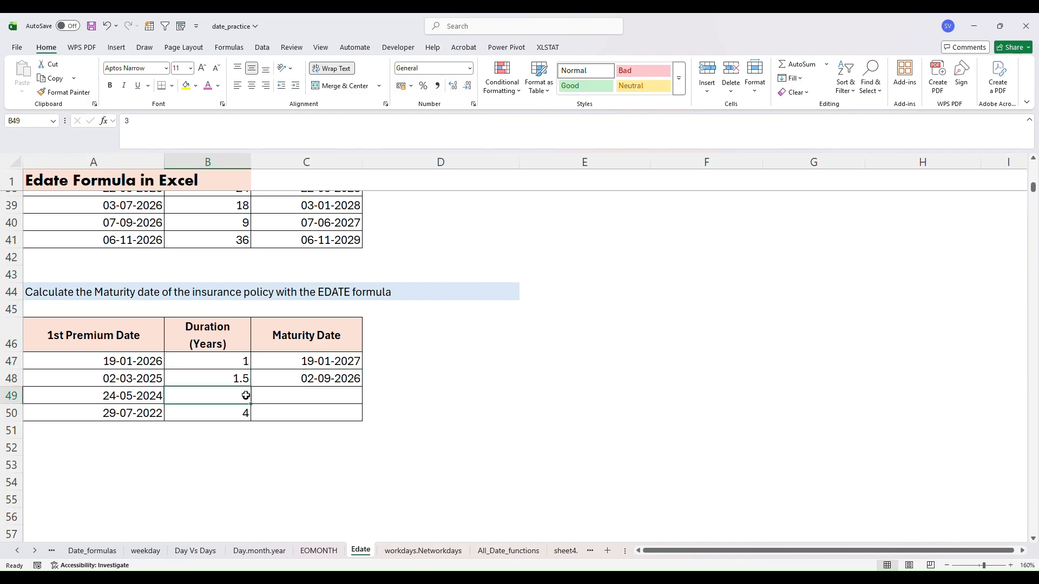
click(248, 410)
click(312, 379)
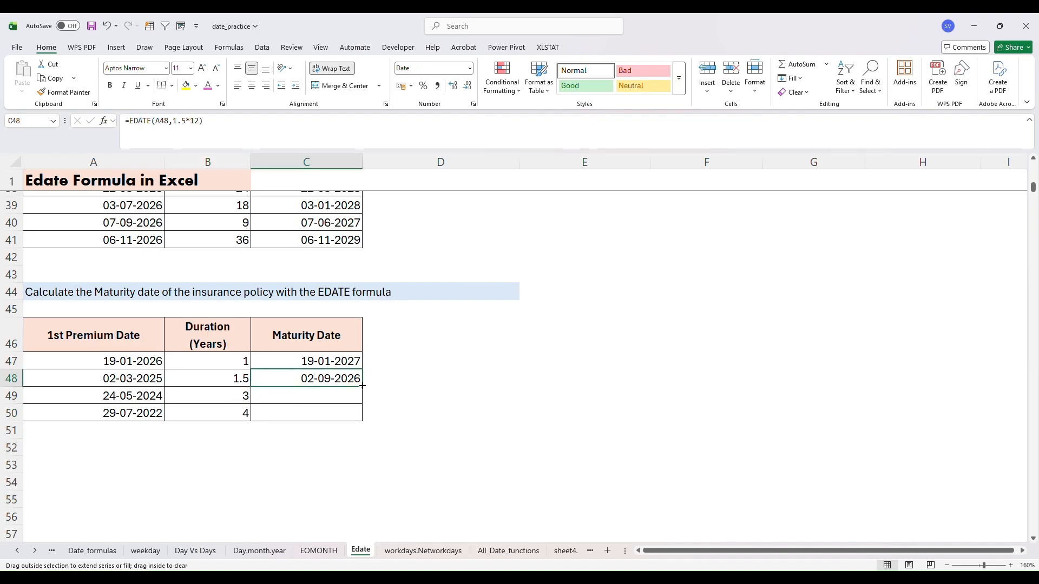
drag(362, 390, 361, 419)
click(403, 413)
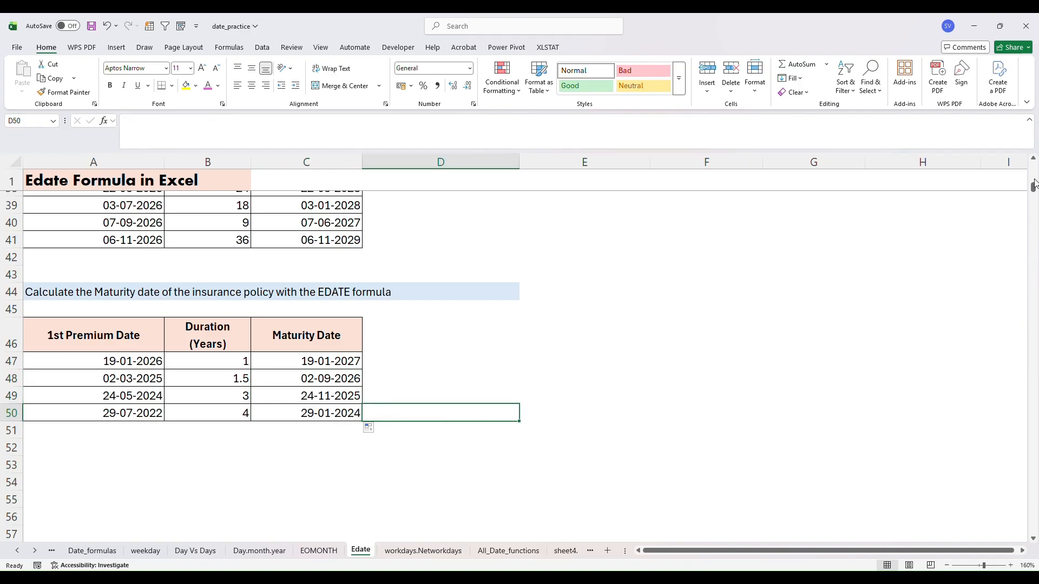
drag(1034, 187, 1034, 184)
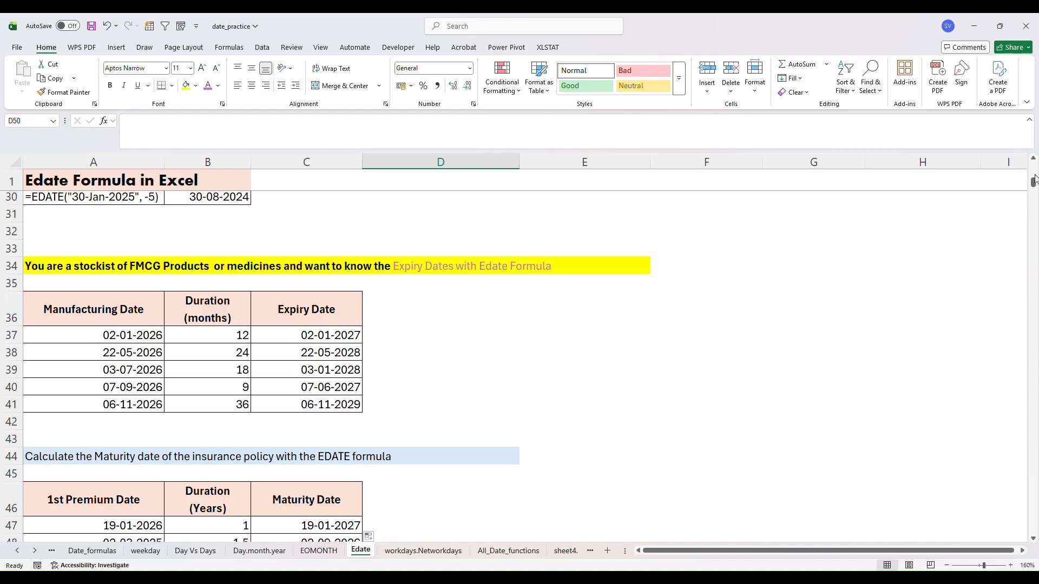
drag(1033, 182, 1034, 169)
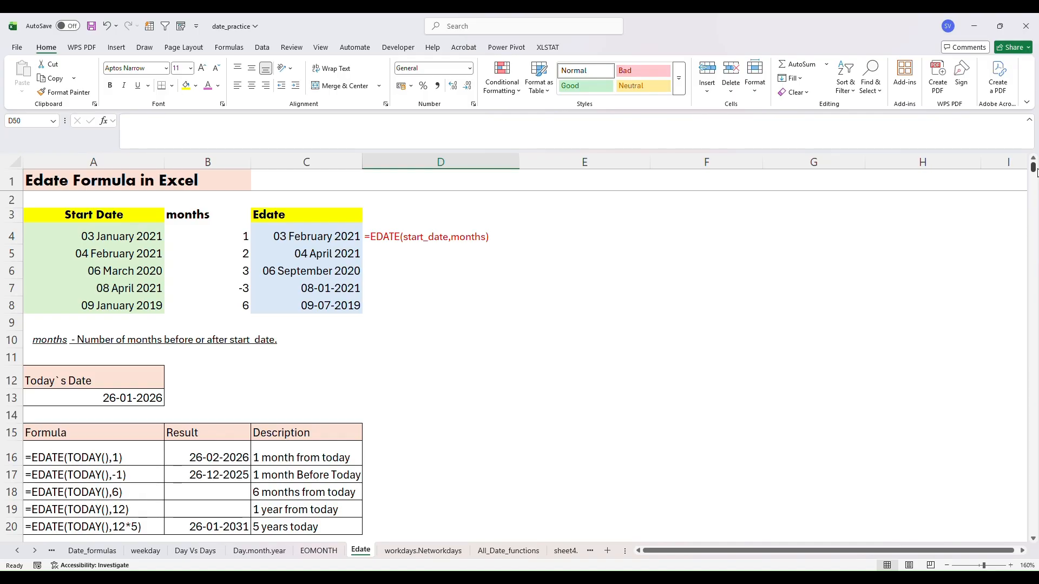
drag(1034, 172, 1035, 184)
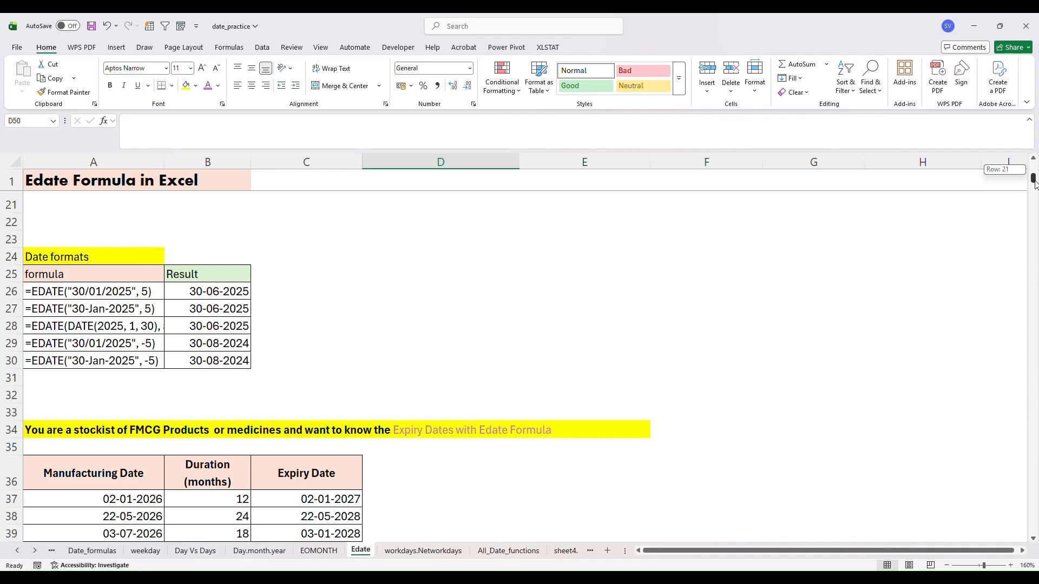
drag(1035, 184, 1035, 189)
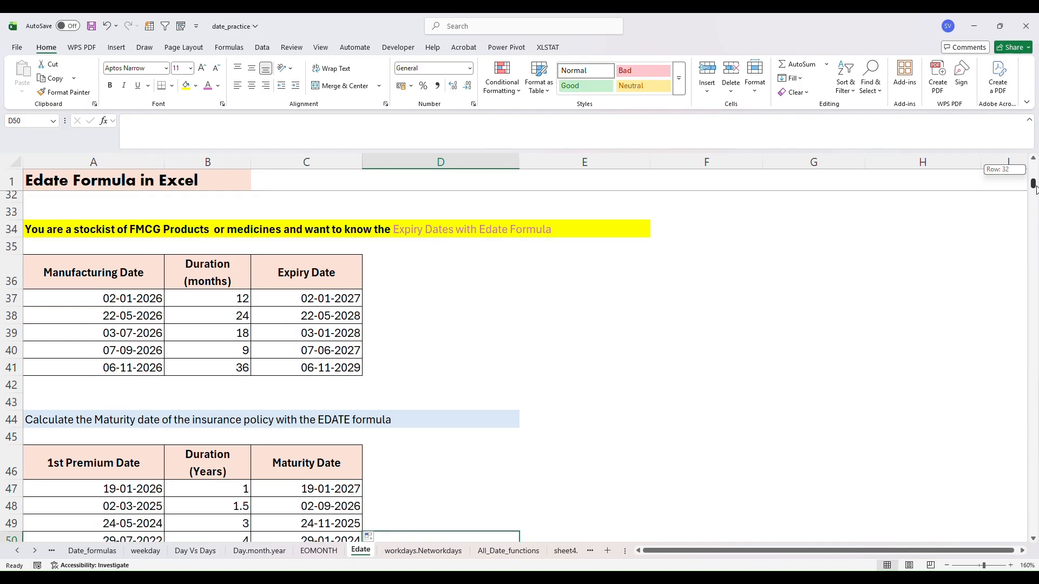